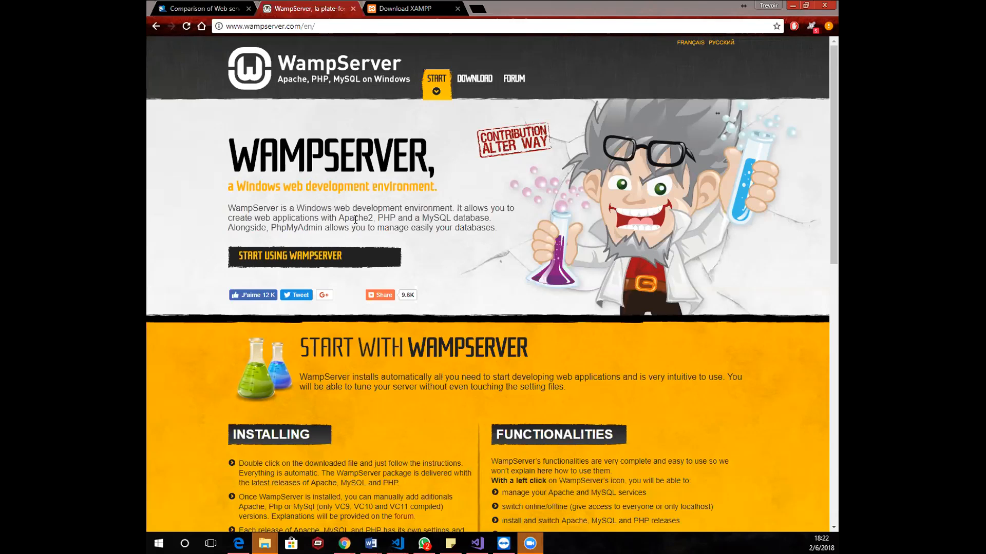
right_click(355, 221)
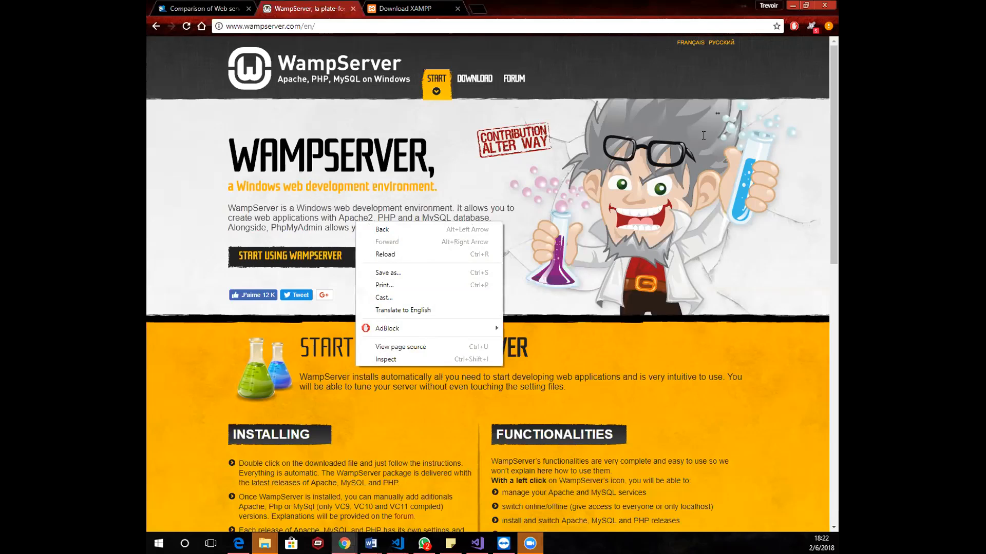
click(676, 115)
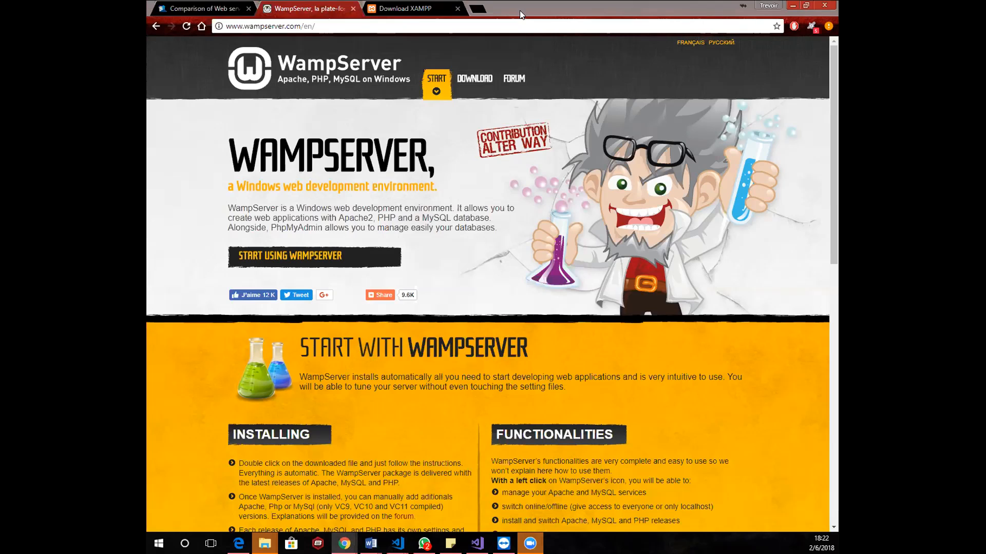
click(452, 215)
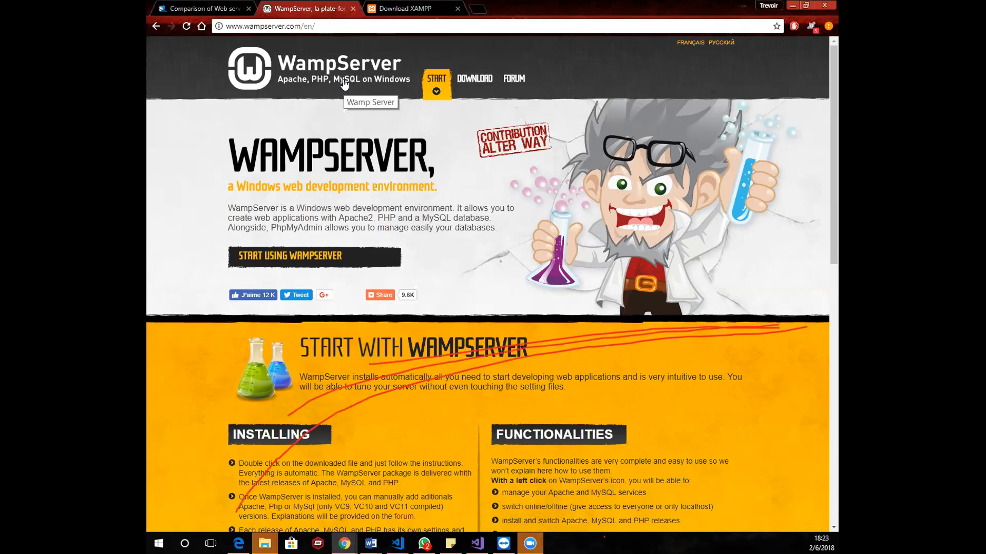
click(605, 16)
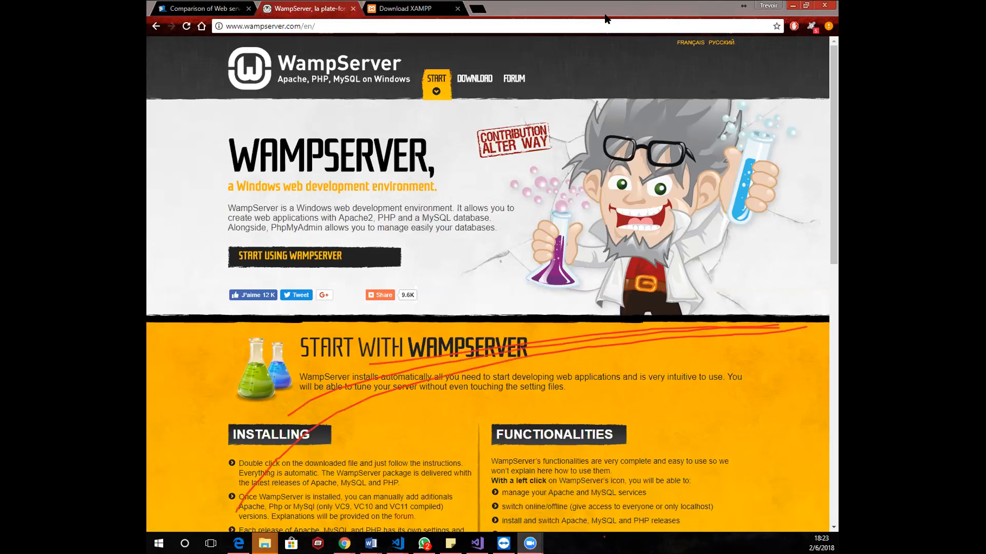
click(616, 79)
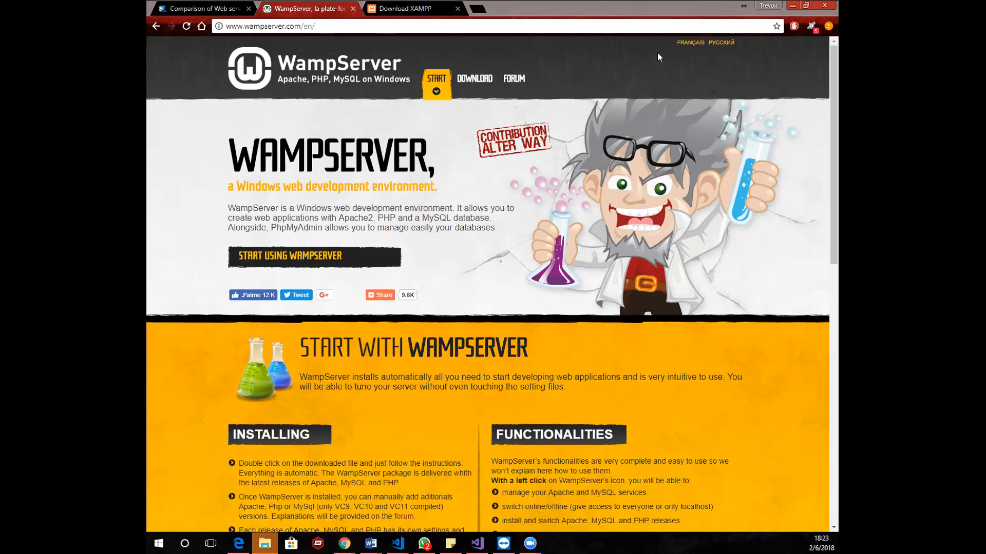
click(448, 228)
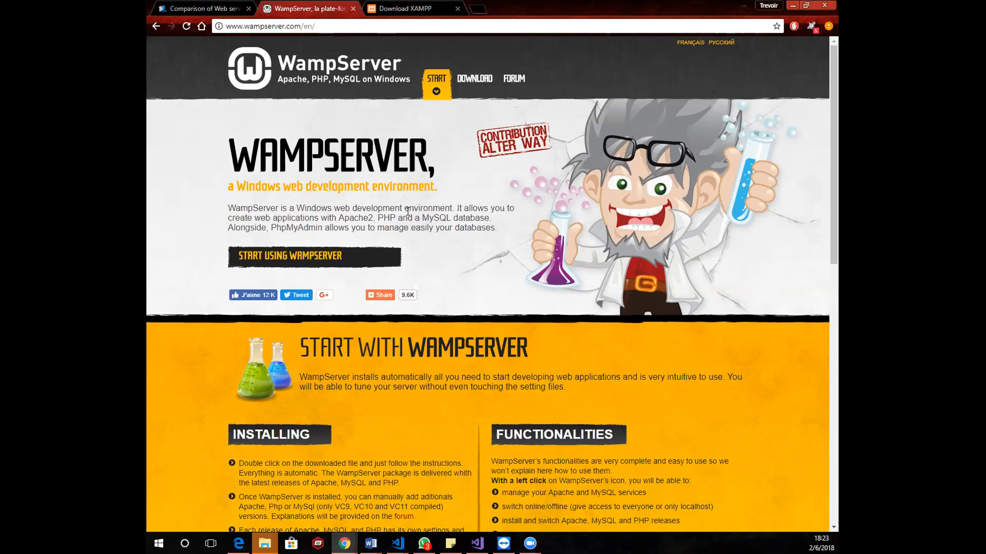
Look through the WampServer page, covering the 64-bit and 32-bit downloads and the credits
scroll(406, 382, down, 8)
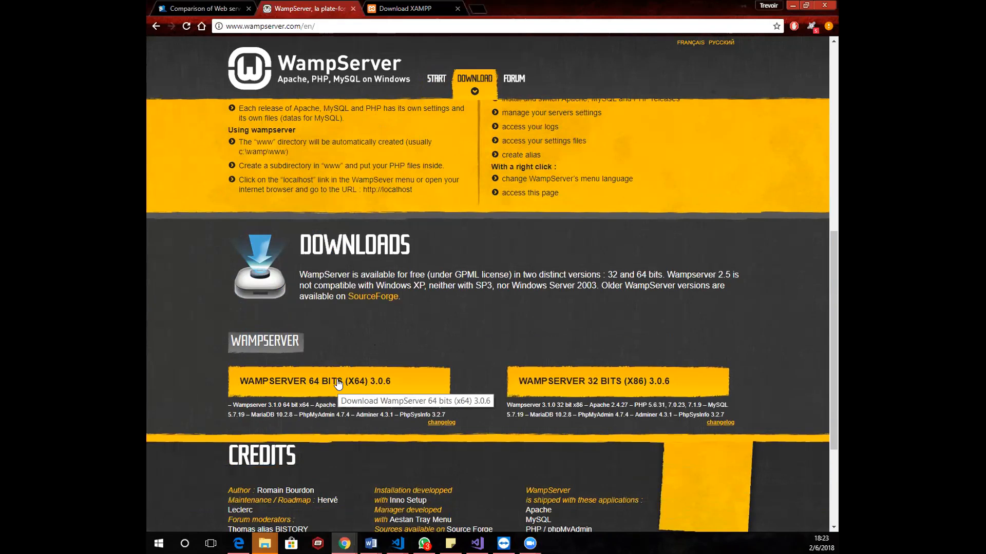
scroll(511, 342, down, 3)
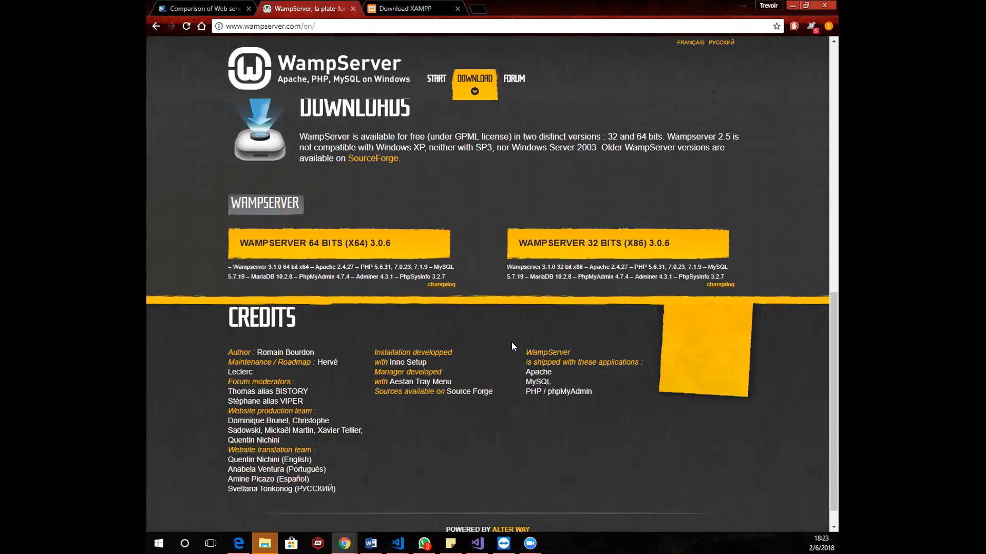
scroll(426, 213, down, 1)
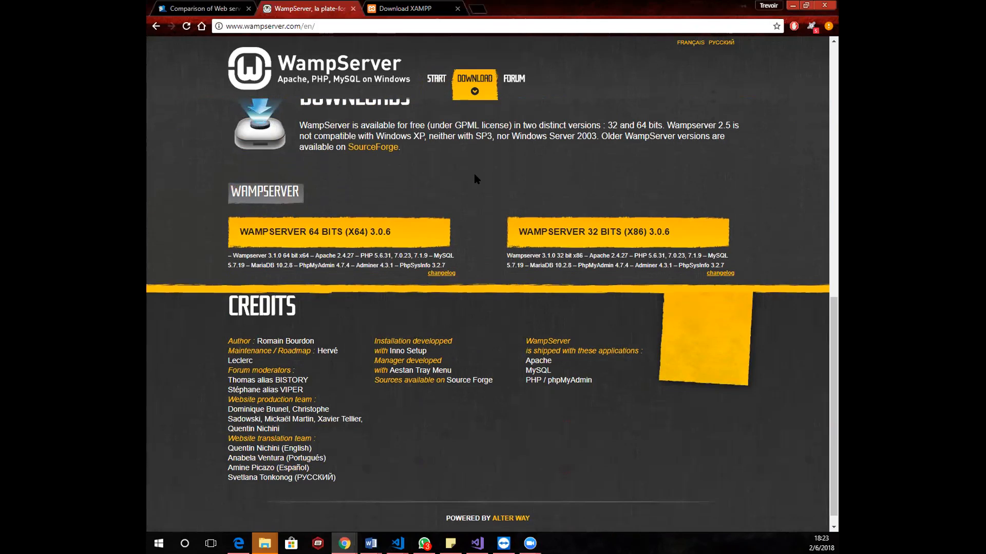
double_click(462, 126)
scroll(460, 136, up, 5)
scroll(467, 228, up, 3)
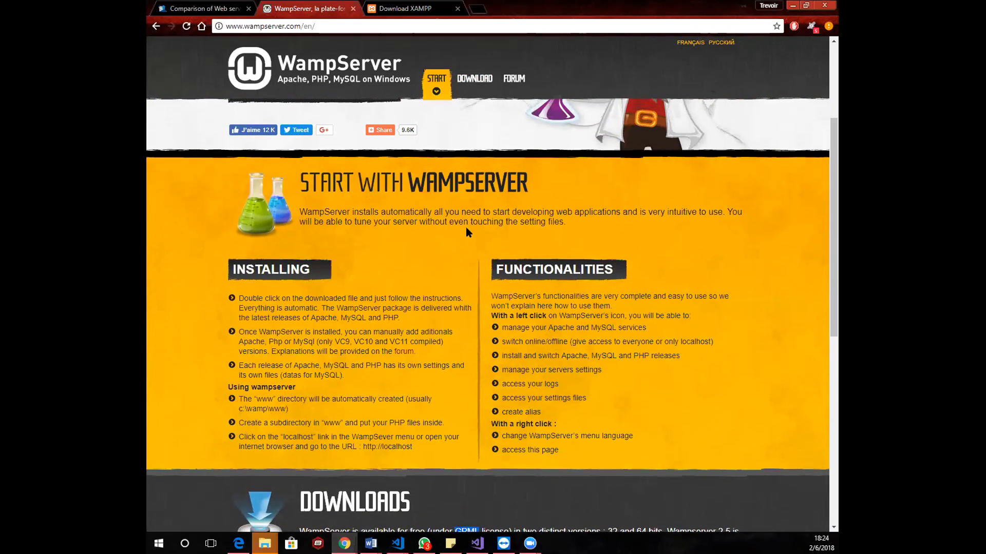
scroll(466, 228, up, 1)
scroll(466, 226, up, 3)
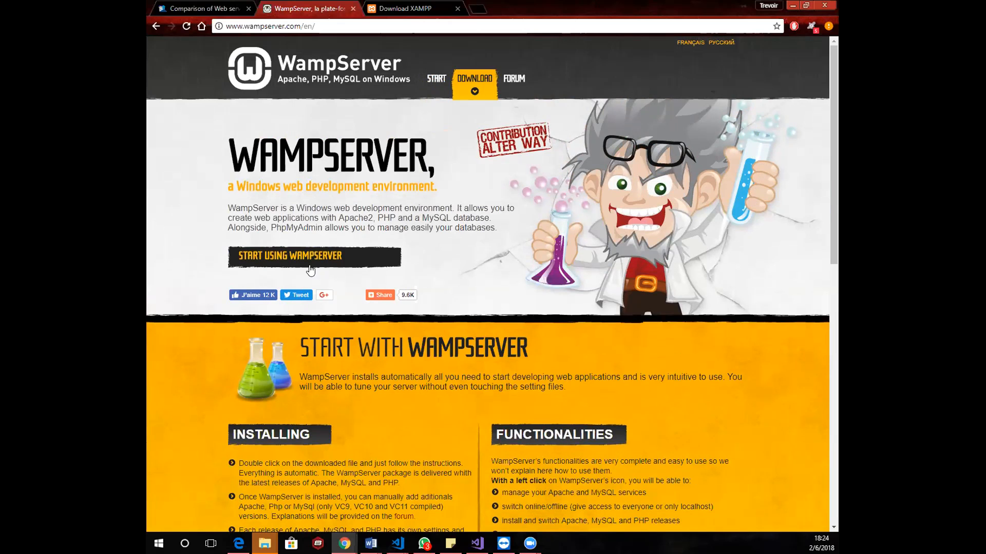
Examine the component versions listed for the WampServer 64-bit download and the tagline in the page's introduction
scroll(471, 249, down, 15)
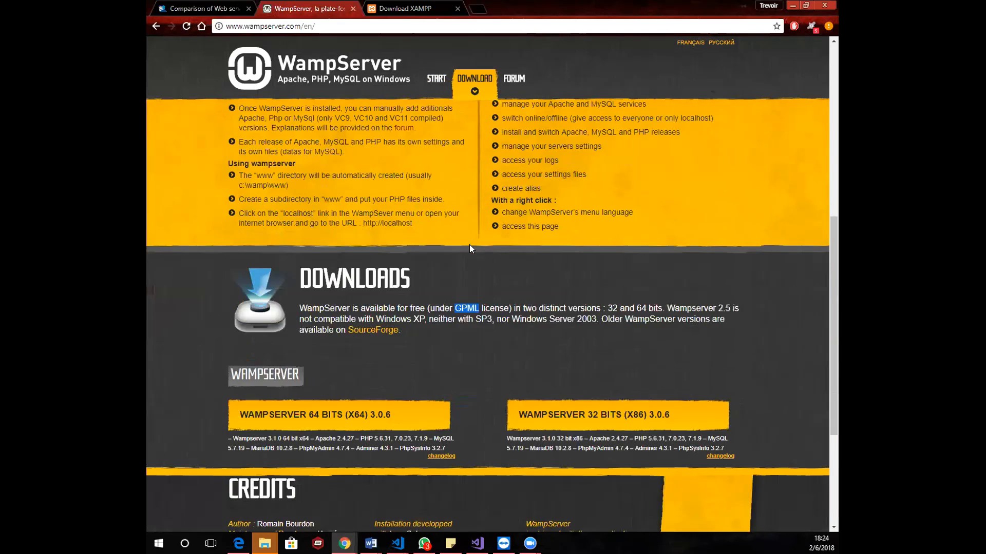
scroll(469, 249, up, 2)
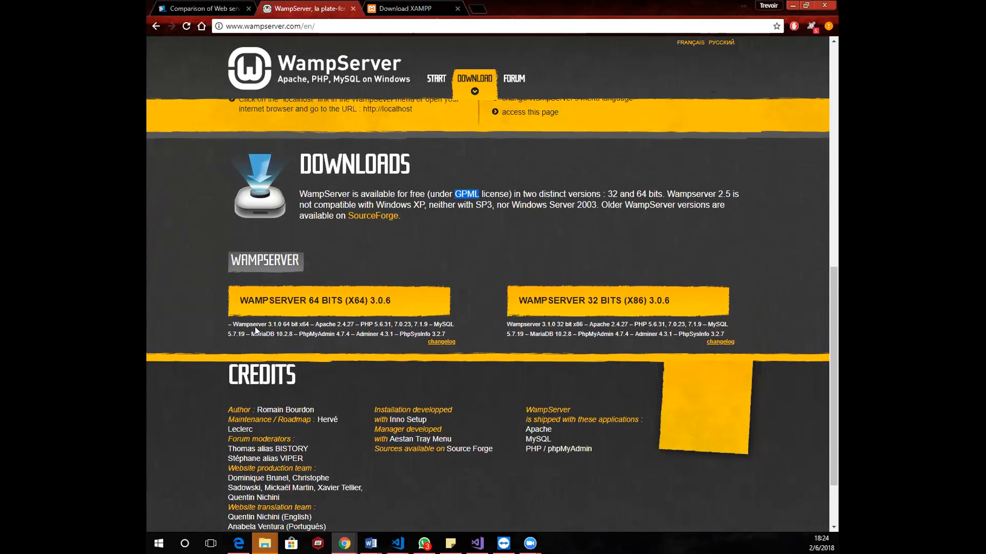
click(234, 324)
drag(233, 323, 236, 324)
click(354, 333)
scroll(364, 298, up, 10)
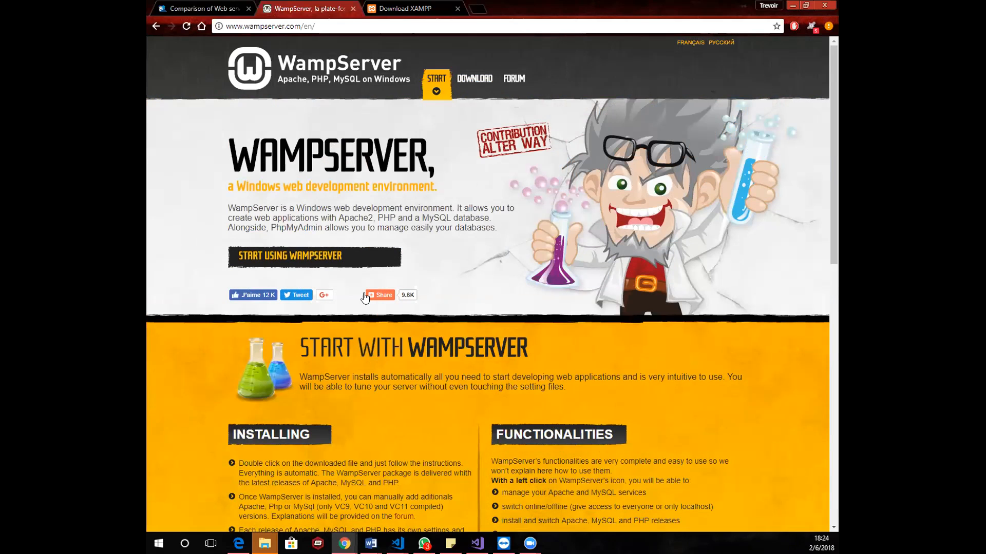
drag(233, 187, 457, 193)
click(458, 194)
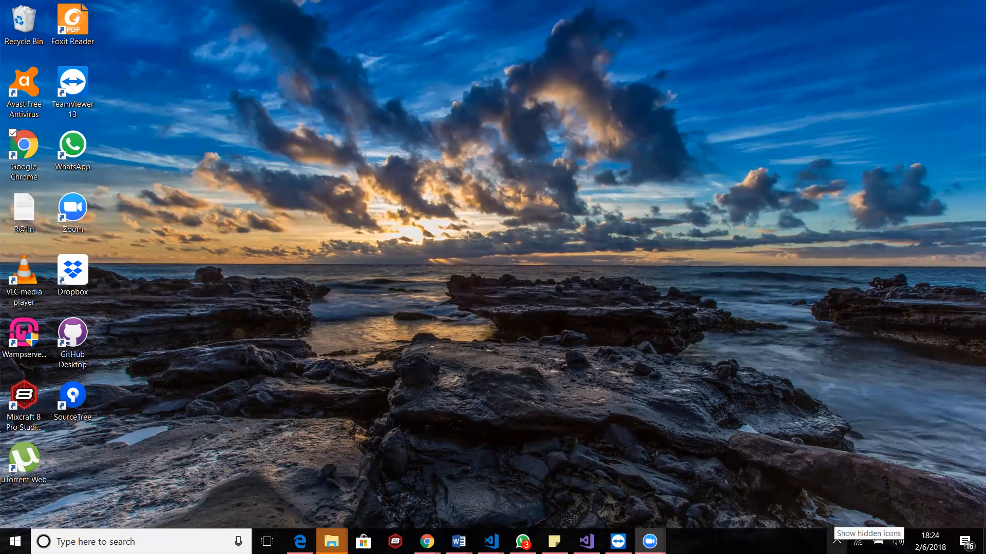
Switch to the desktop and check the hidden notification icons
click(837, 542)
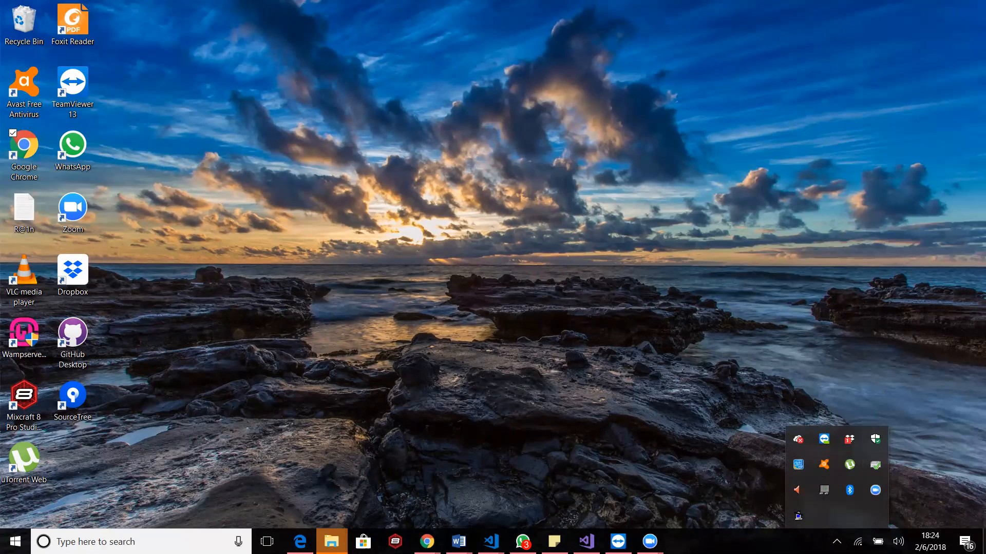
key(Escape)
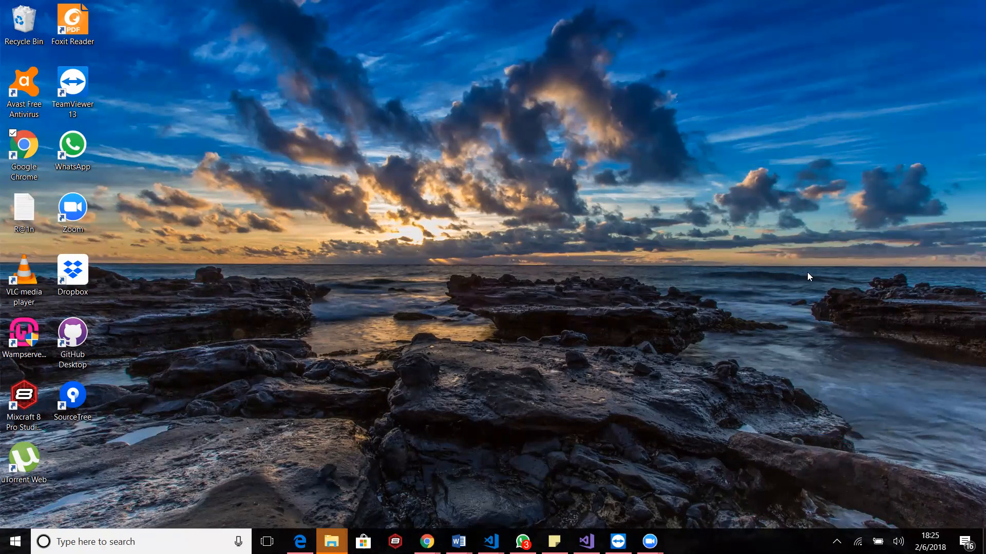
click(838, 540)
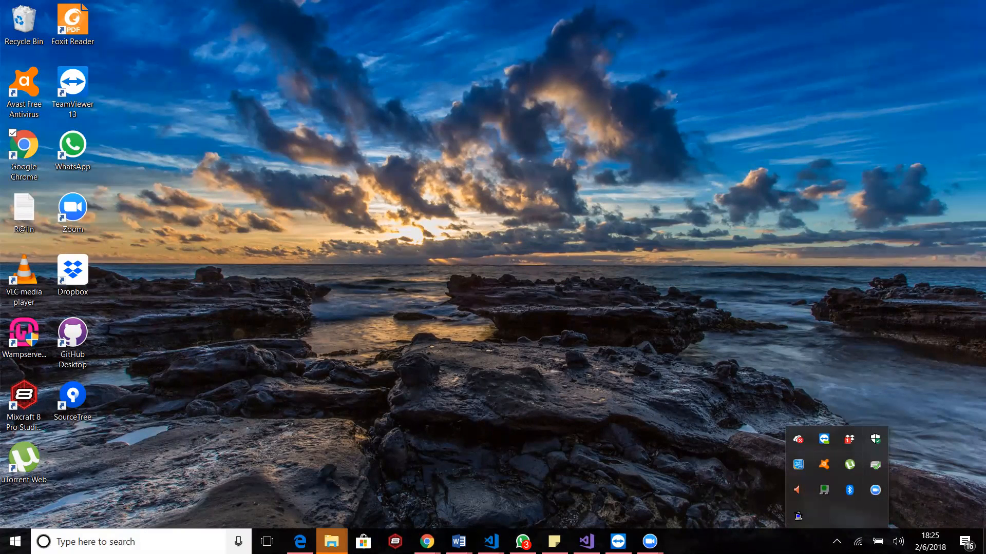
click(152, 539)
click(404, 349)
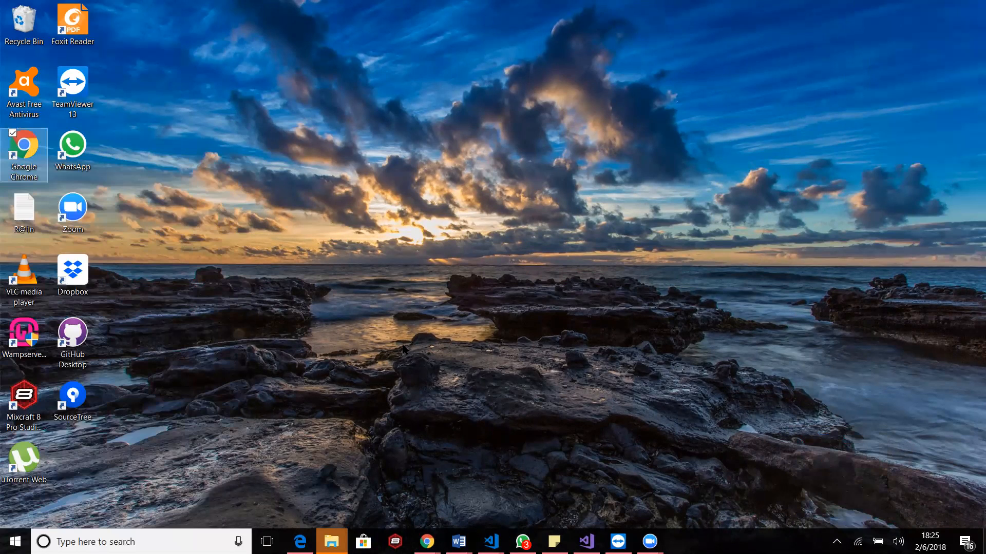
Launch WampServer from its desktop shortcut and check for its icon among the hidden notification icons
double_click(15, 354)
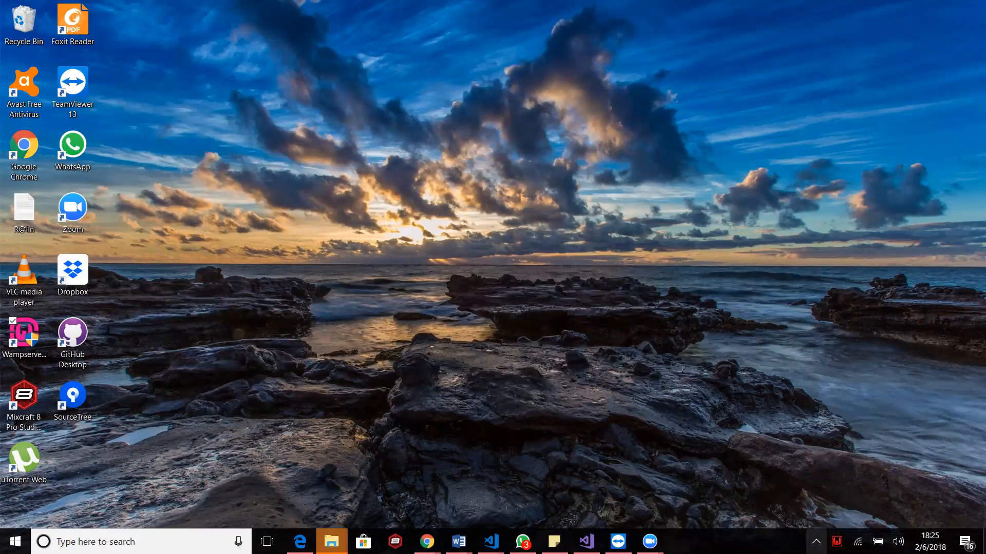
click(836, 542)
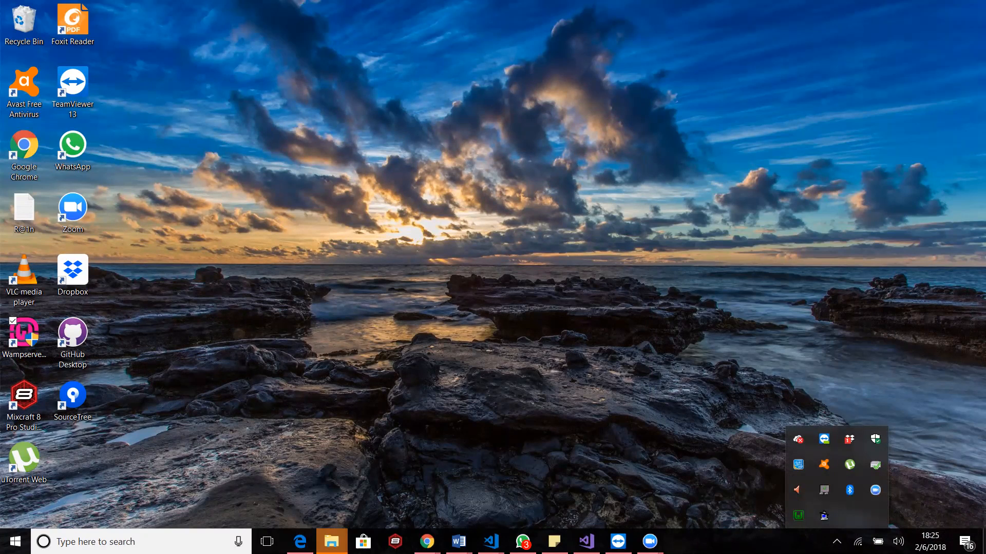
key(Escape)
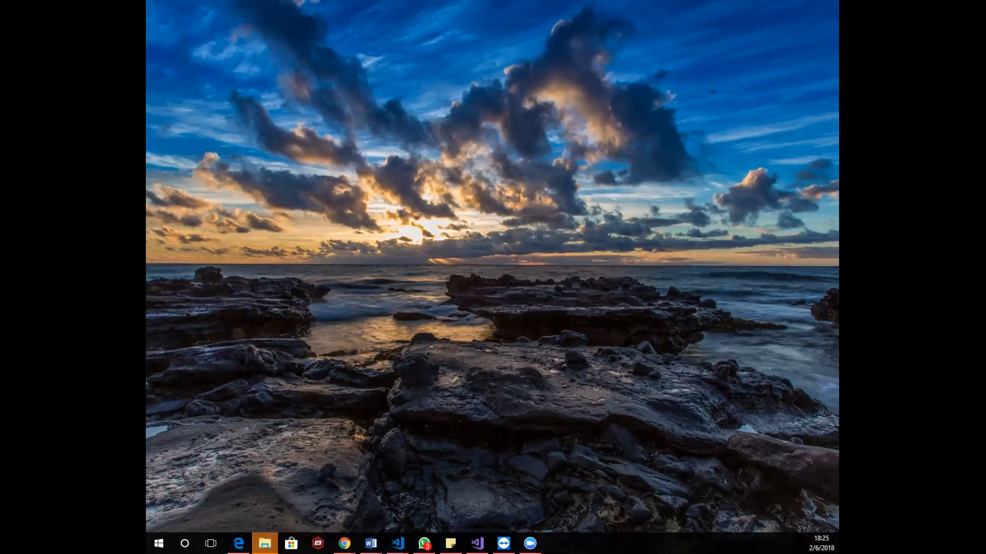
Switch back to Chrome, keep its window maximized, and show the already open XAMPP download page
click(345, 543)
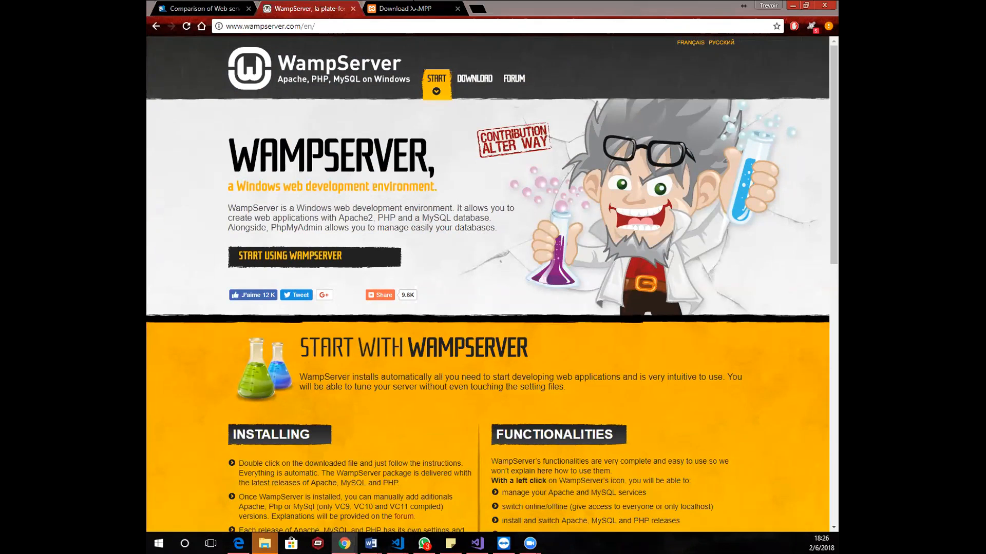
double_click(413, 1)
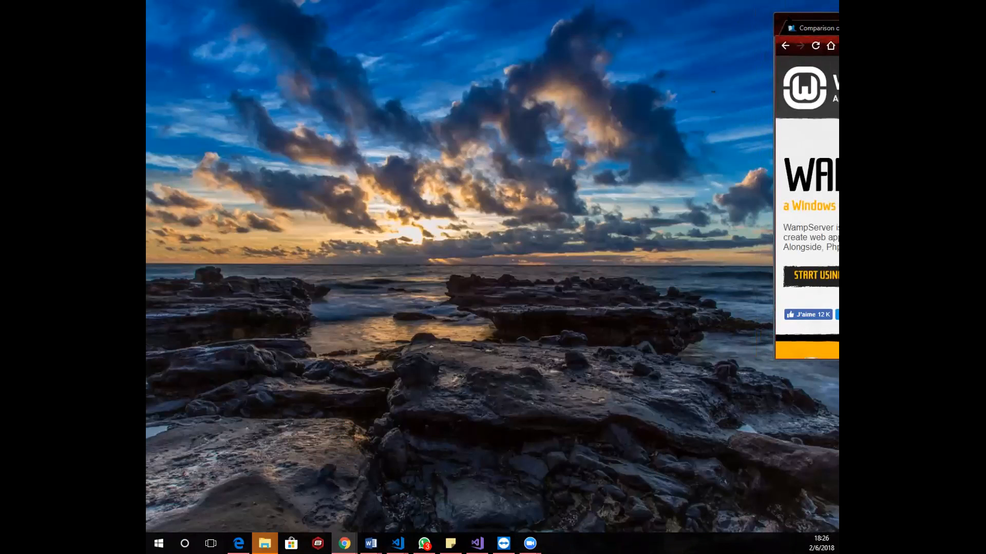
drag(816, 18, 446, 2)
click(394, 8)
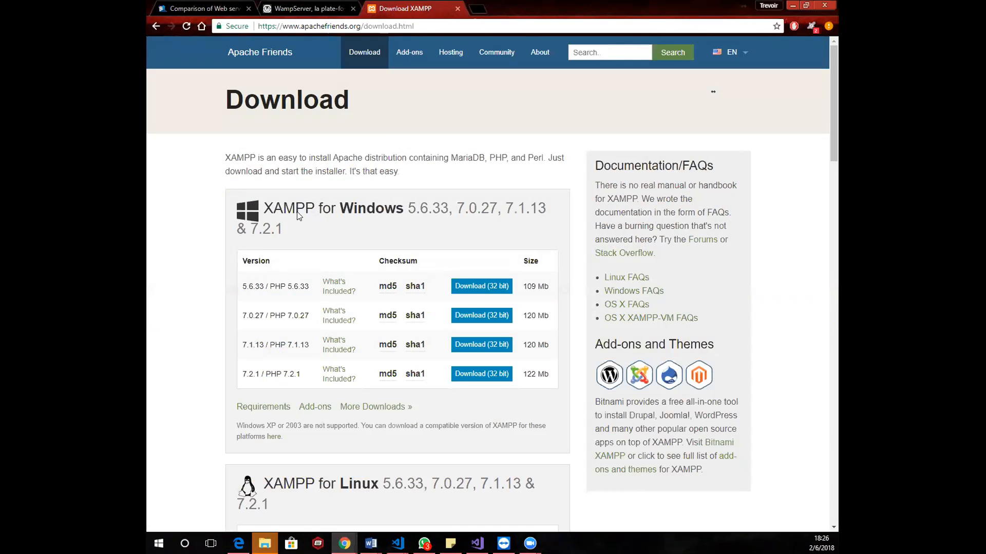
Look through the XAMPP downloads for Windows, Linux and OS X and the add-on applications
drag(226, 155, 233, 157)
scroll(439, 208, down, 4)
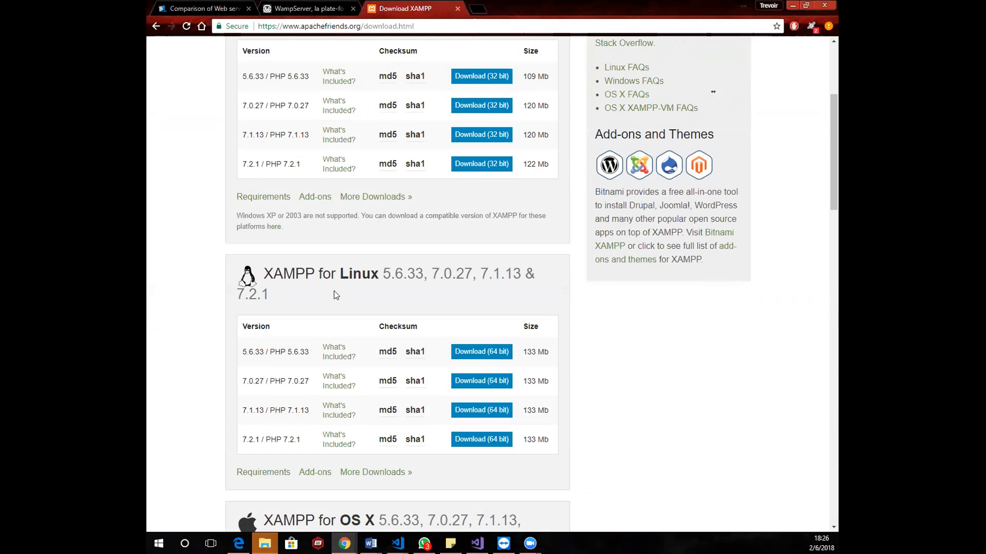
scroll(353, 282, down, 4)
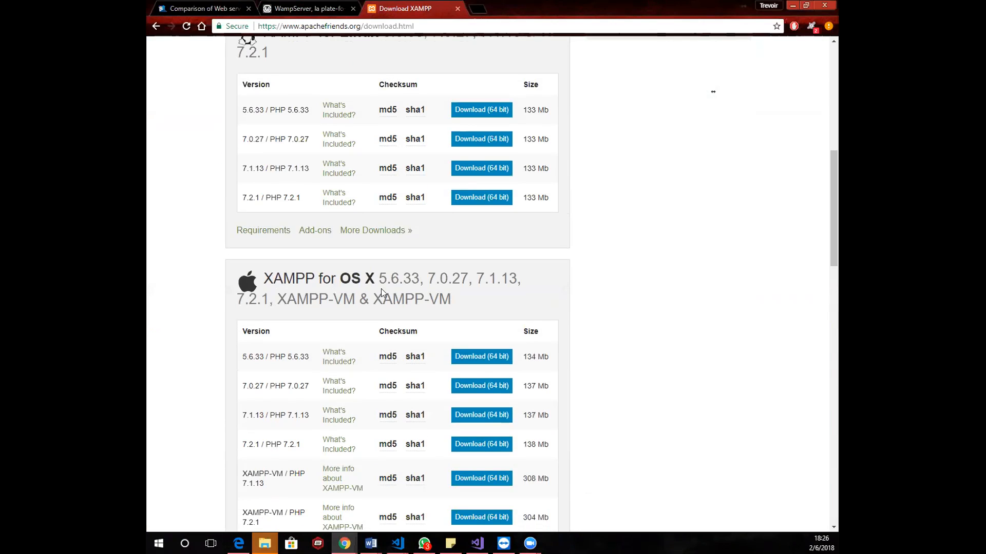
scroll(381, 290, down, 6)
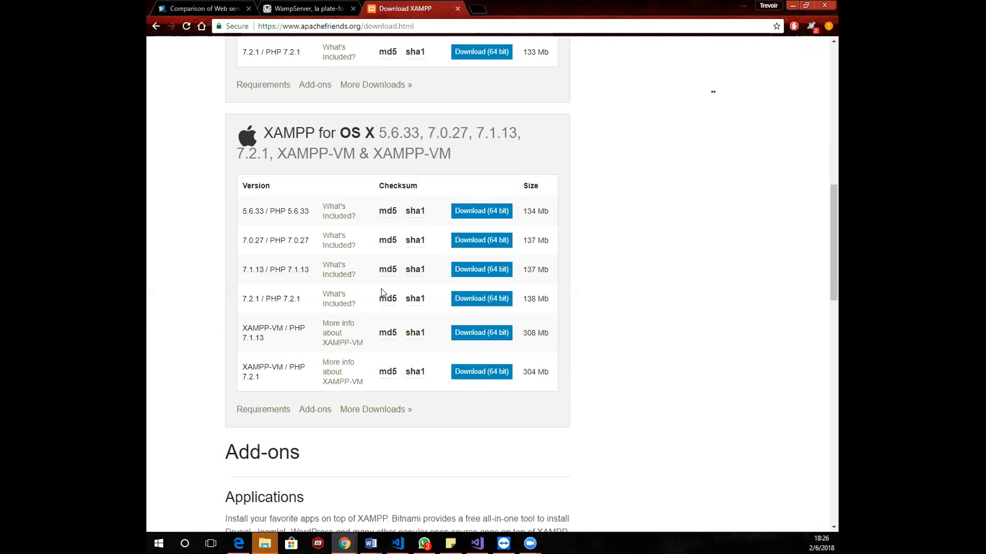
scroll(382, 293, down, 4)
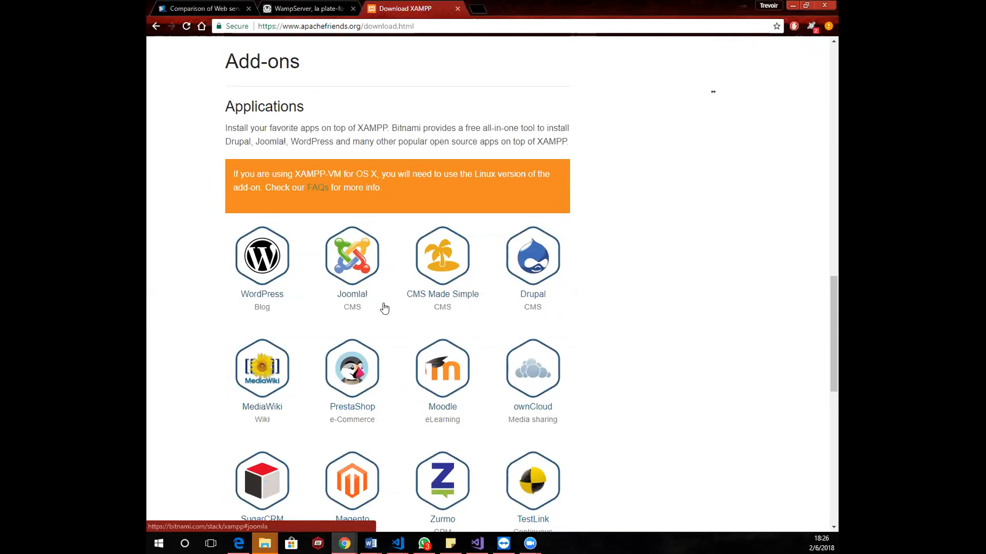
scroll(619, 418, down, 10)
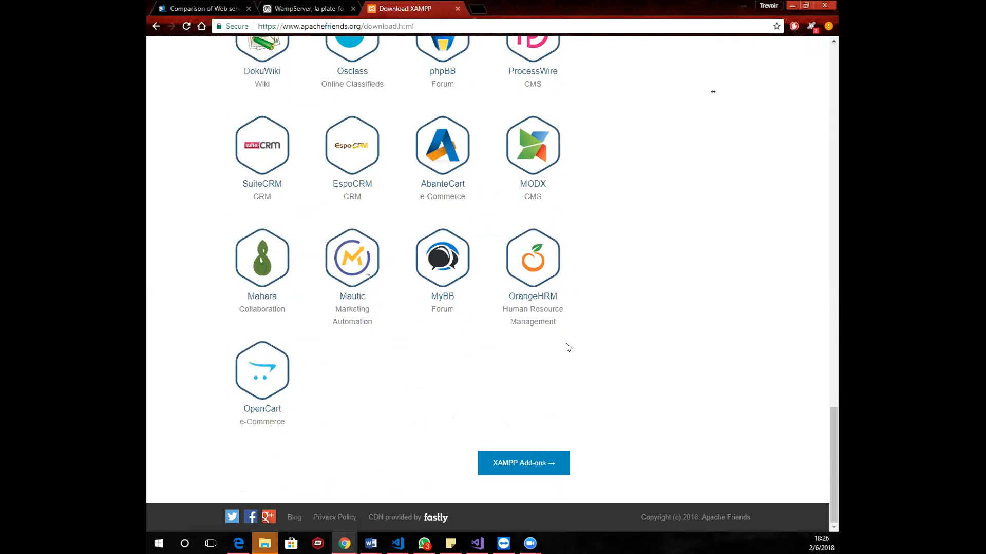
scroll(566, 347, up, 12)
scroll(566, 346, up, 15)
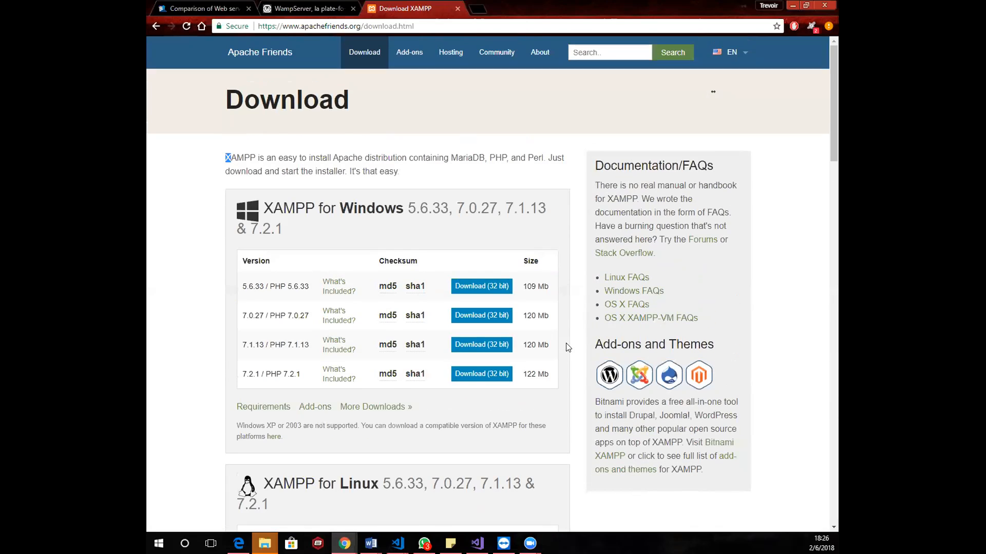
Search Google for "mamp" in a new tab and open the downloads page of the MAMP & MAMP PRO site
click(479, 11)
text(mampo)
key(BackSpace)
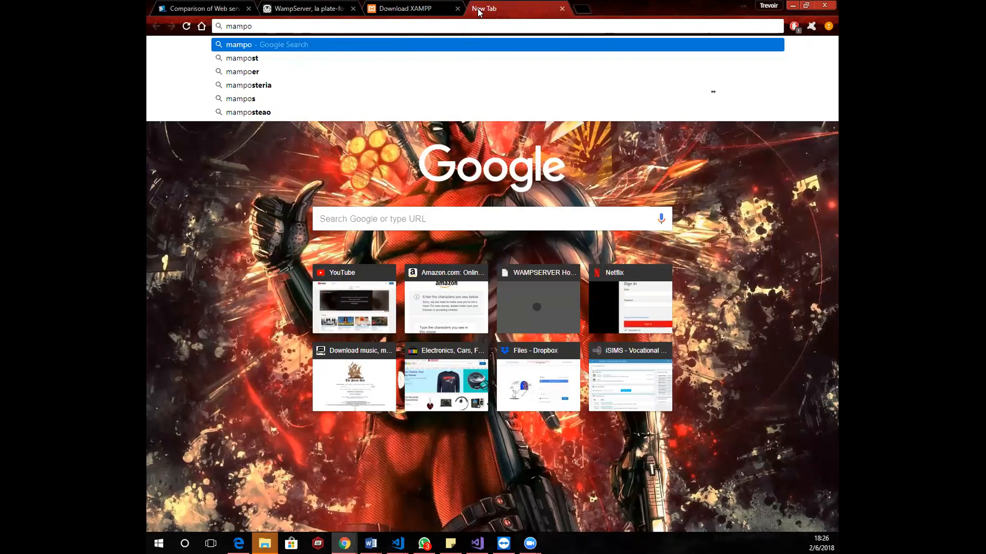
key(Return)
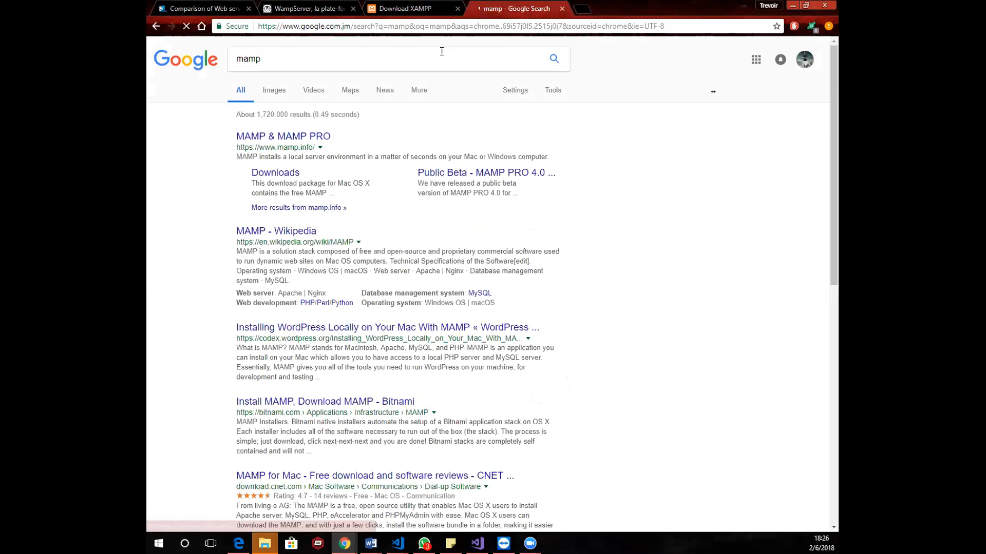
click(279, 138)
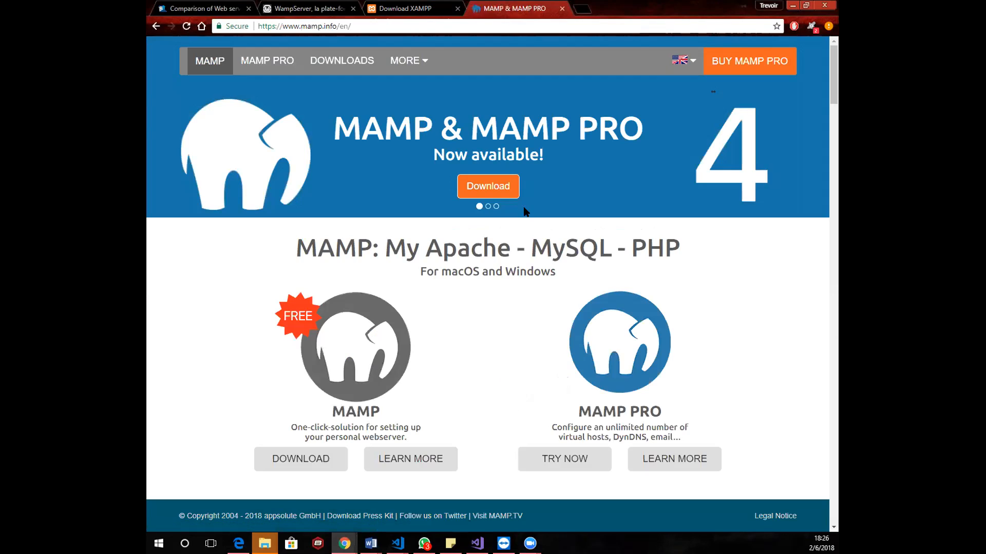
click(328, 61)
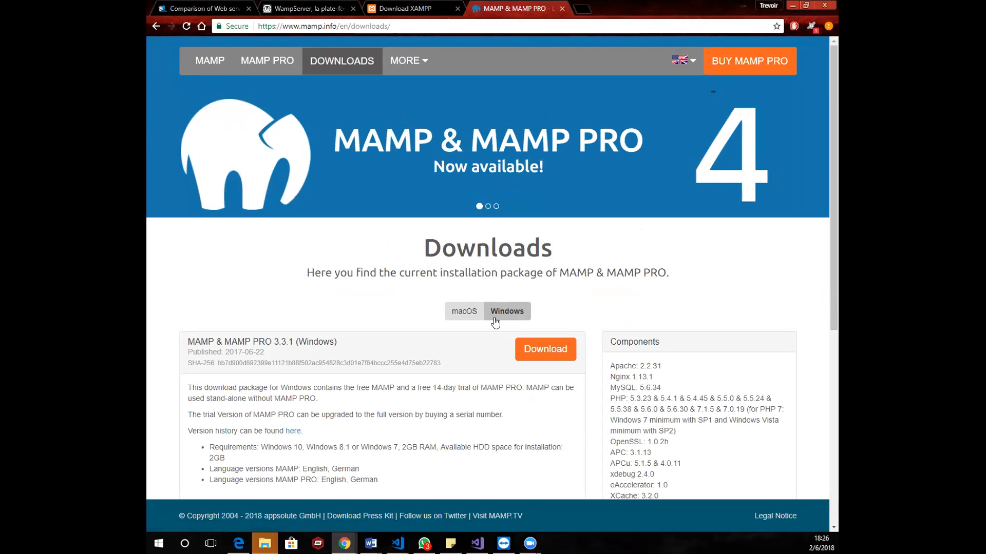
View the macOS download of MAMP & MAMP PRO, and open the MAMP PRO product page
click(465, 314)
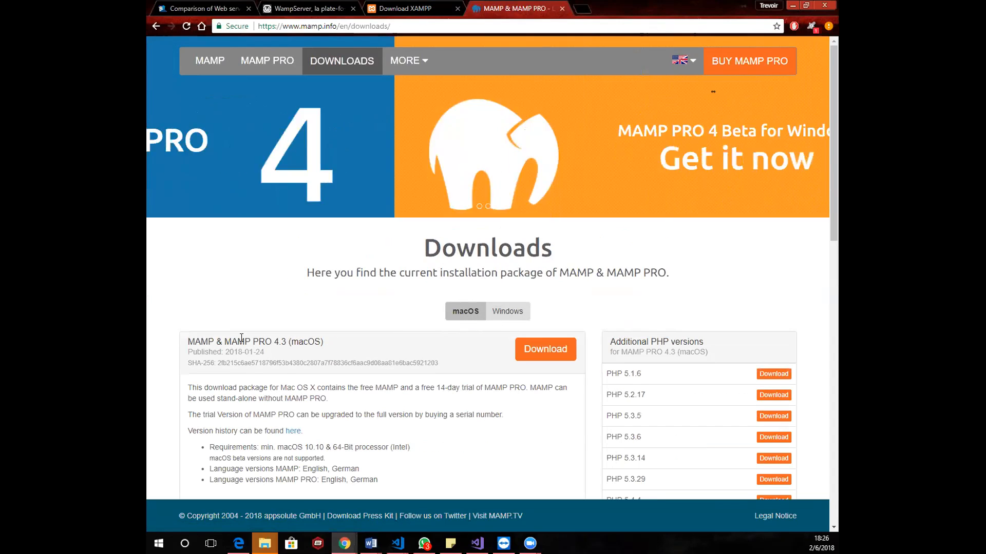
scroll(439, 437, down, 3)
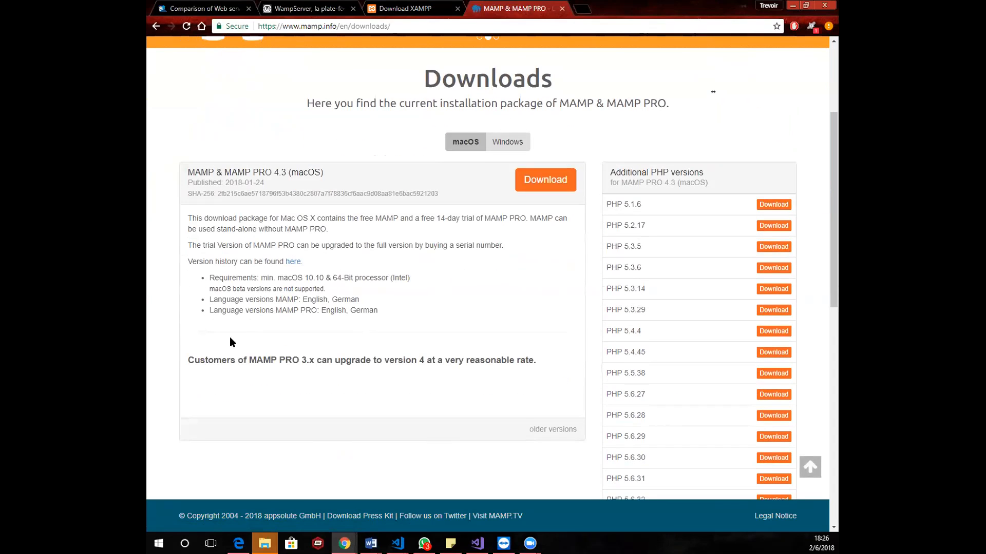
scroll(393, 280, up, 2)
scroll(393, 279, up, 2)
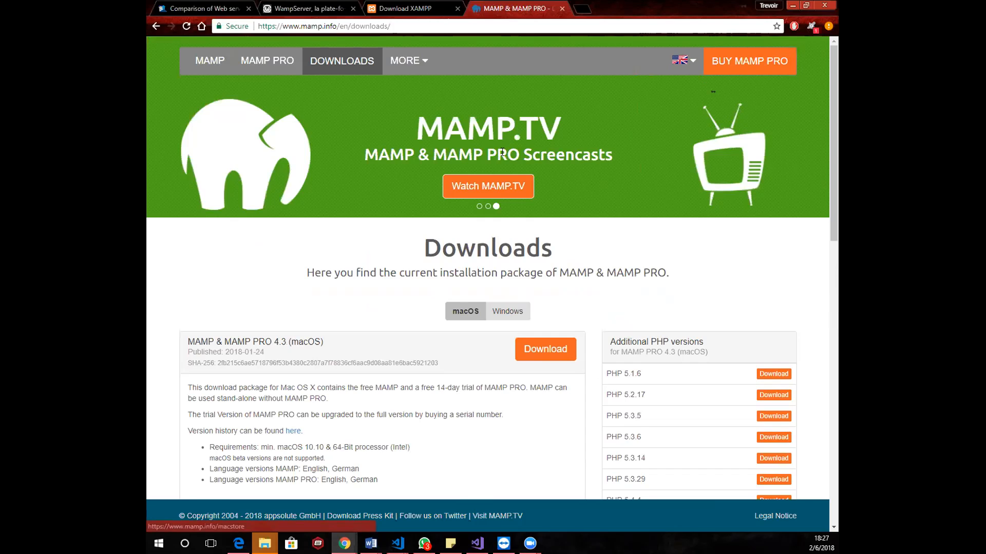
click(267, 62)
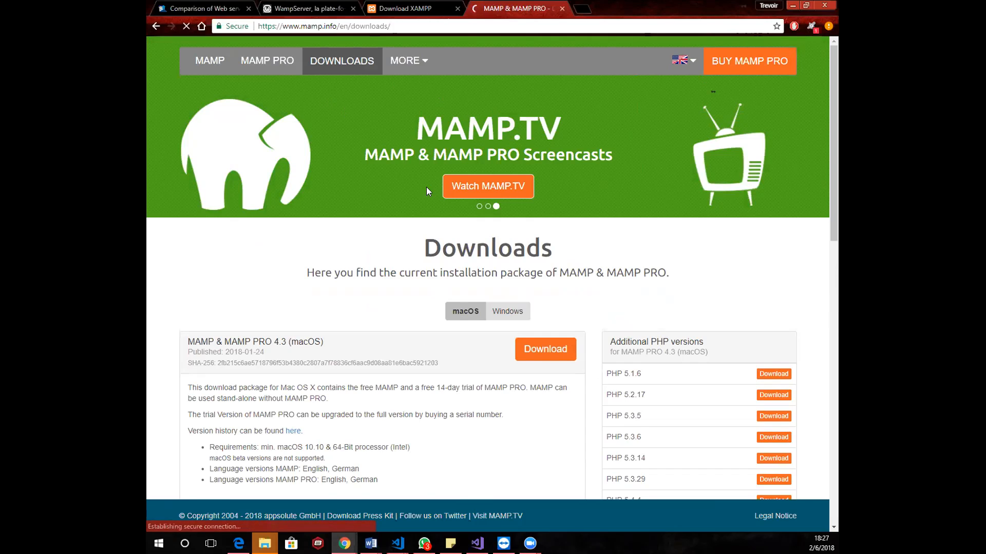
scroll(460, 299, down, 2)
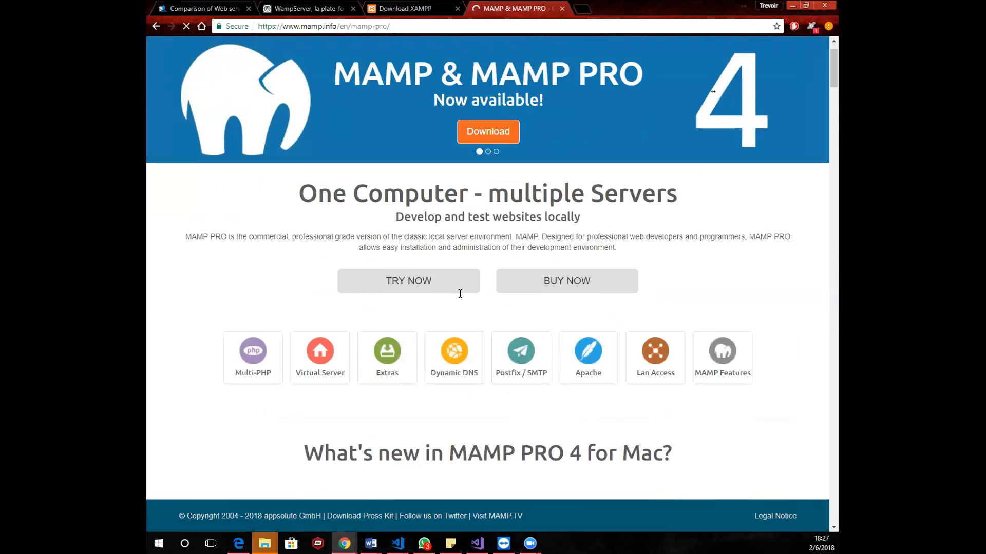
Return to the XAMPP download page and review its platform installers and add-ons again
click(404, 9)
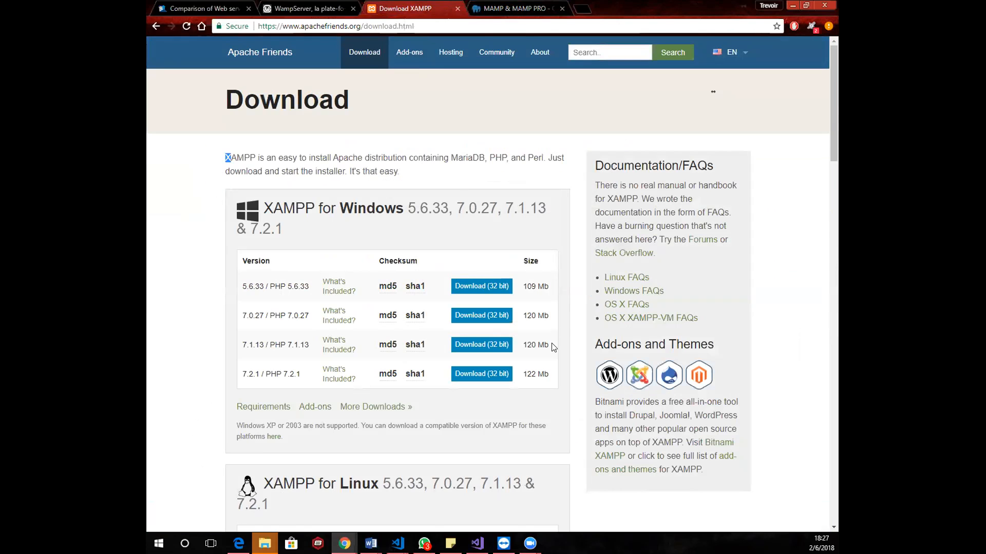
scroll(550, 390, down, 4)
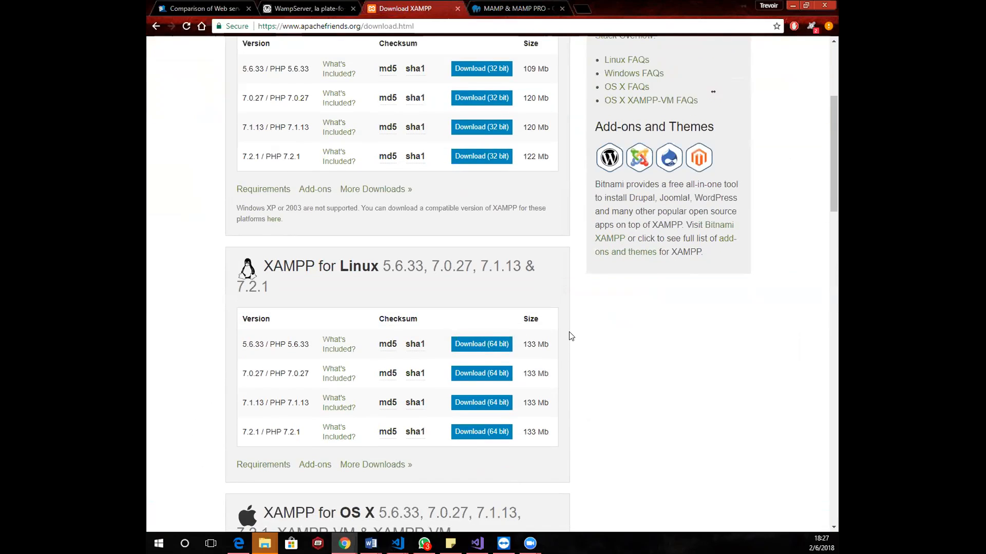
scroll(570, 334, down, 10)
scroll(570, 335, down, 6)
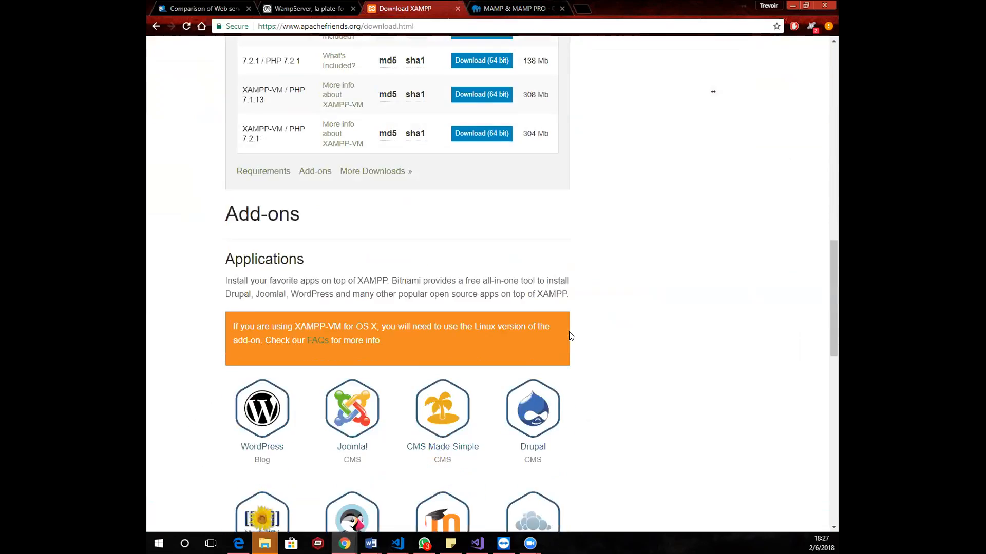
scroll(569, 338, up, 4)
scroll(569, 338, up, 15)
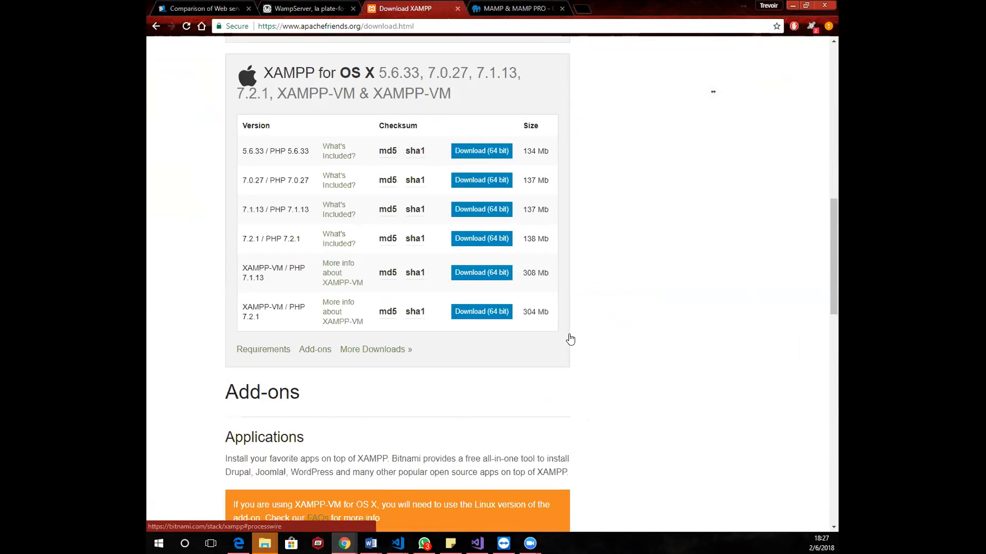
Show the WampServer home page, and return to the XAMPP download page with its text selection cleared
click(297, 9)
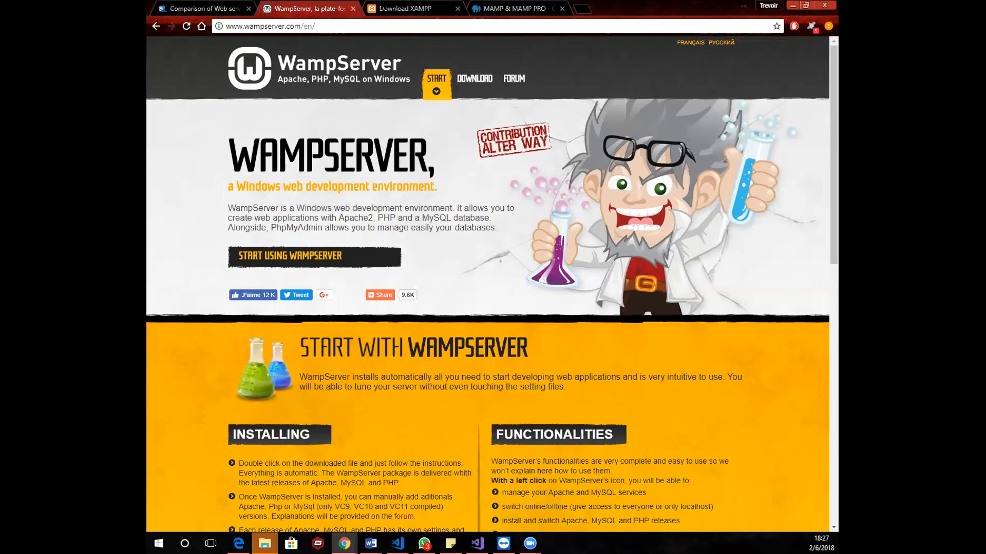
click(398, 8)
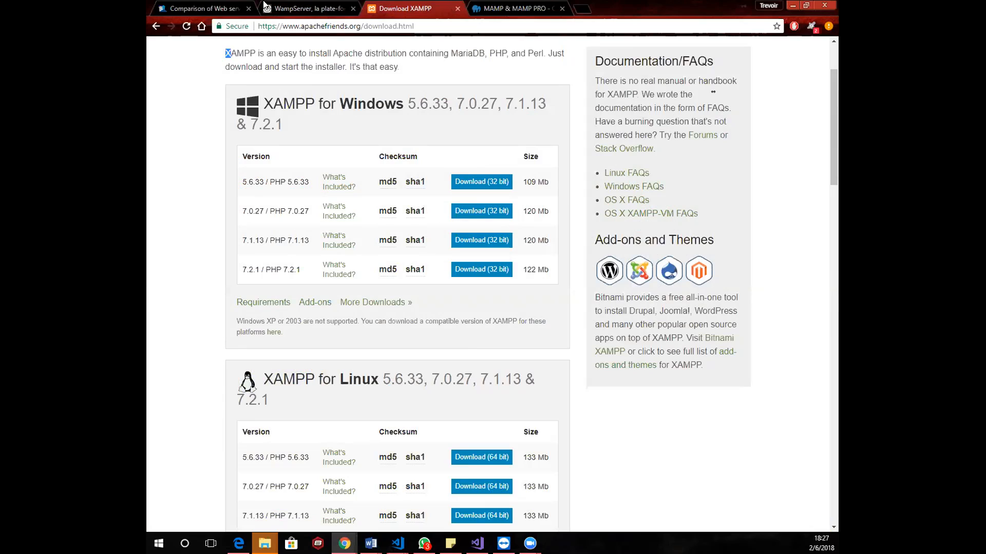
click(409, 76)
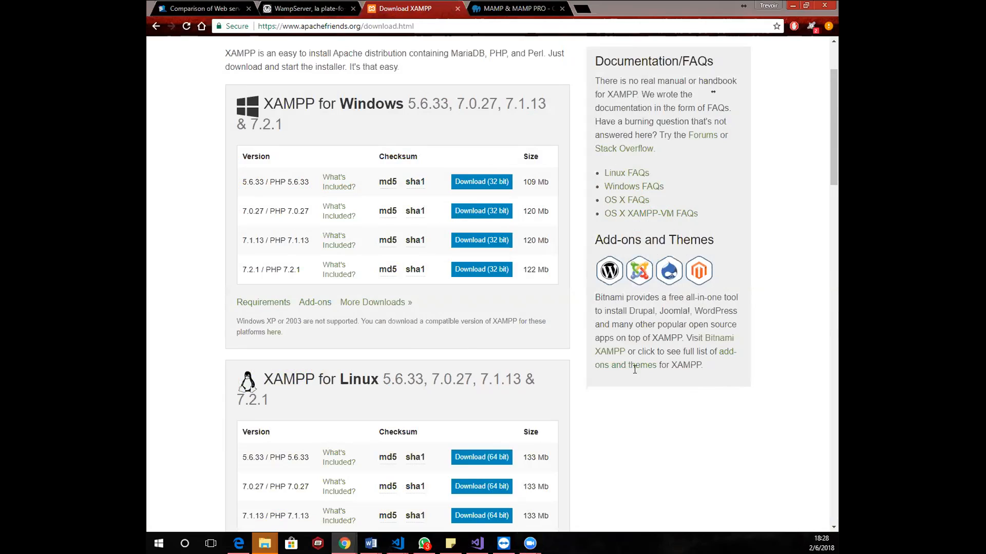
Bring up a File Explorer window over the browser and maximize it
mouse_move(530, 543)
key(super+d)
key(super+d)
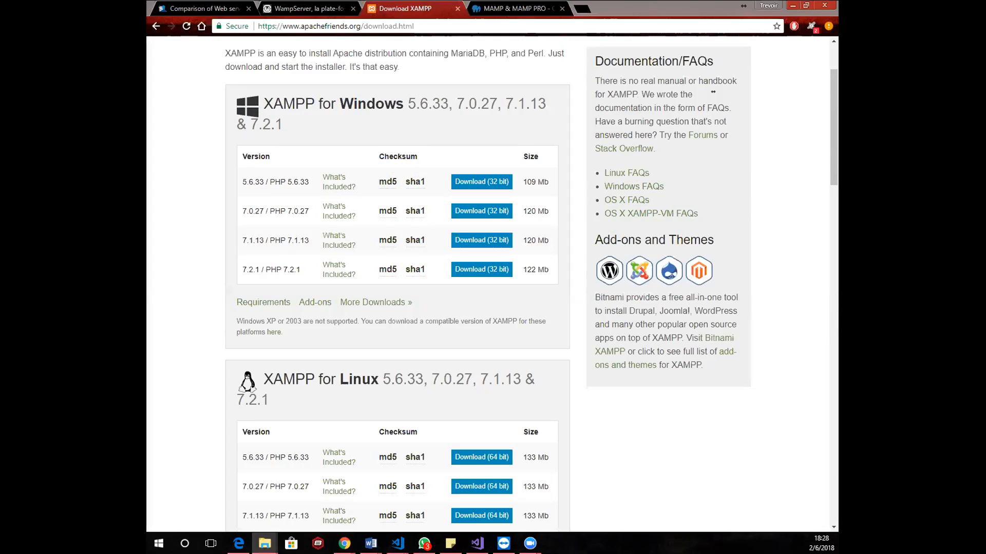
drag(147, 96, 444, 95)
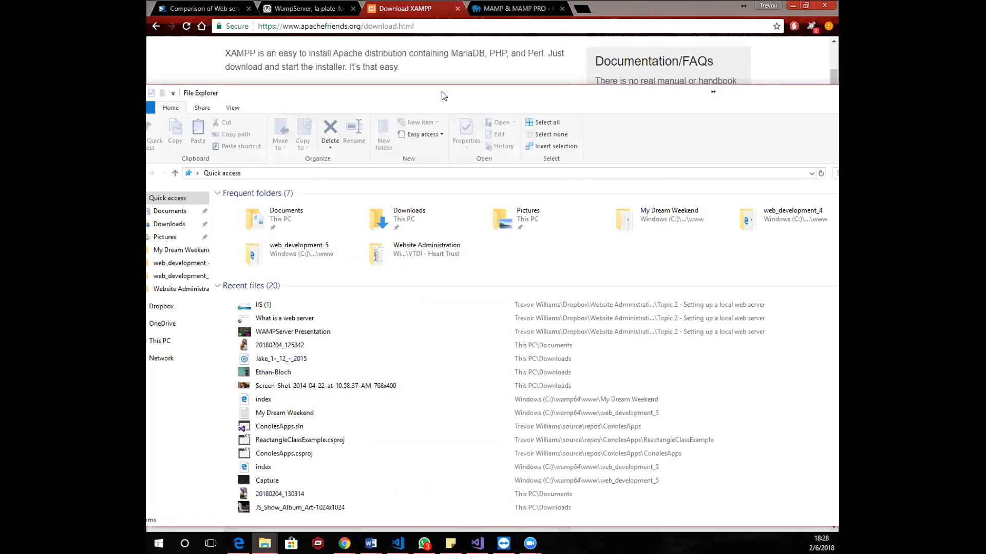
double_click(443, 96)
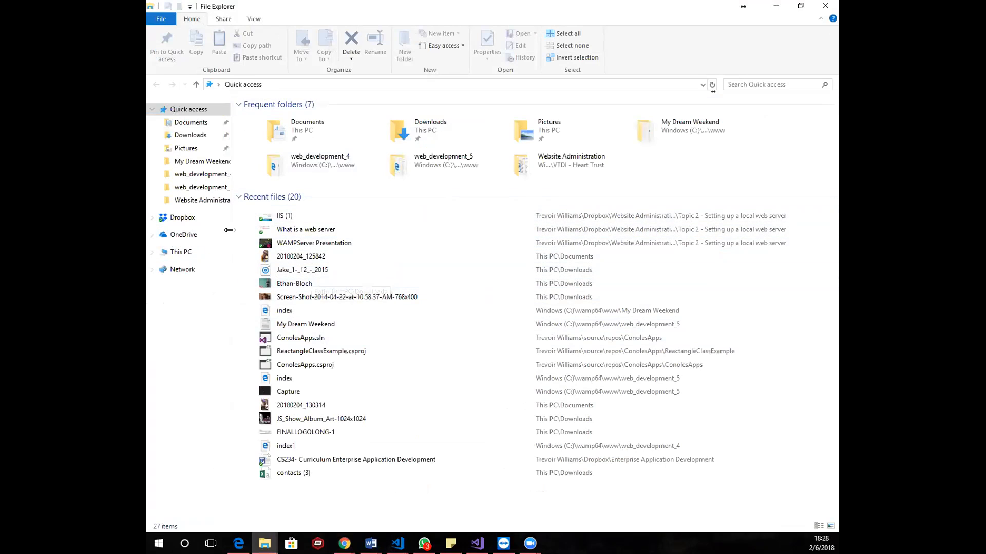
Go from File Explorer to the Control Panel's program uninstall page and open the Windows Features dialog
click(219, 85)
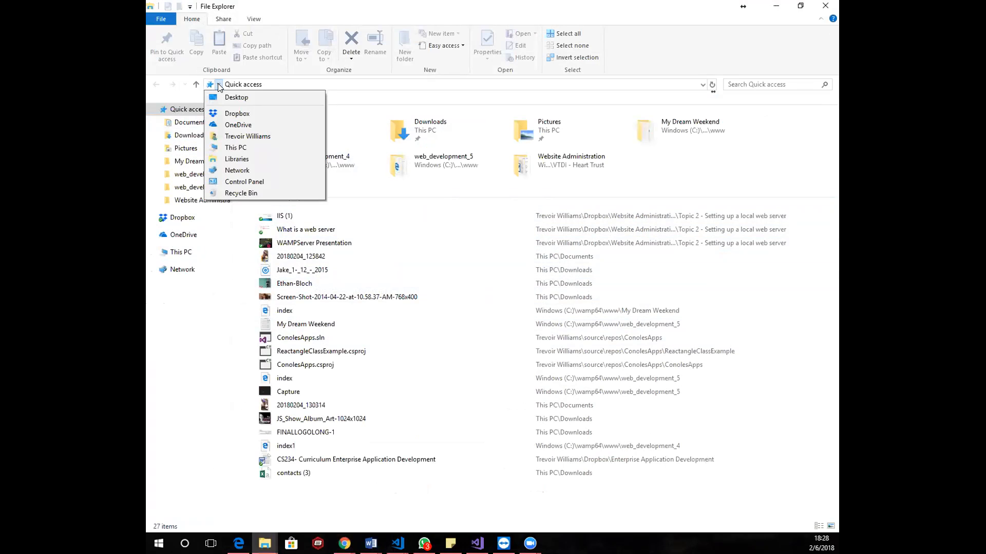
click(230, 183)
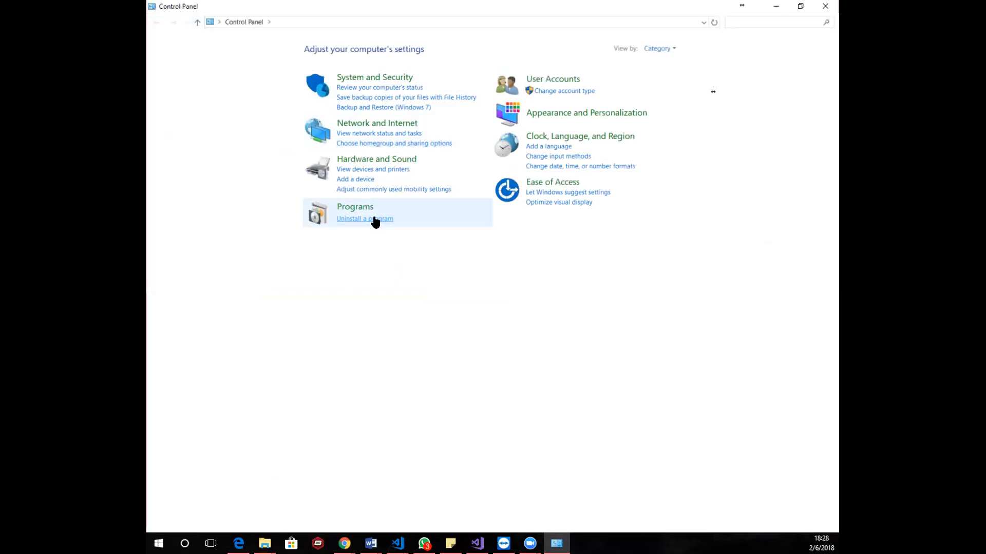
click(366, 220)
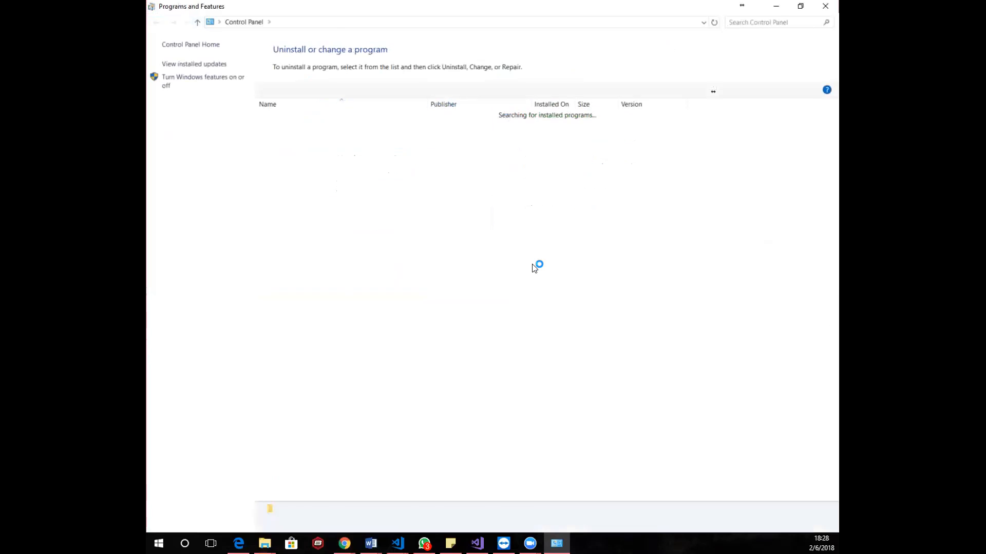
click(170, 85)
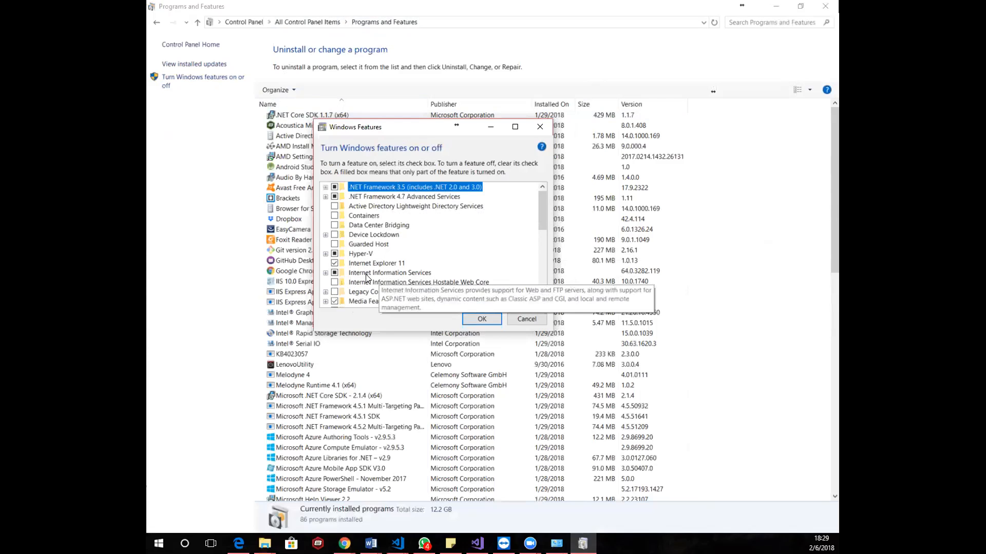
Expand Internet Information Services with its Web Management Tools and World Wide Web Services to show their components
click(325, 274)
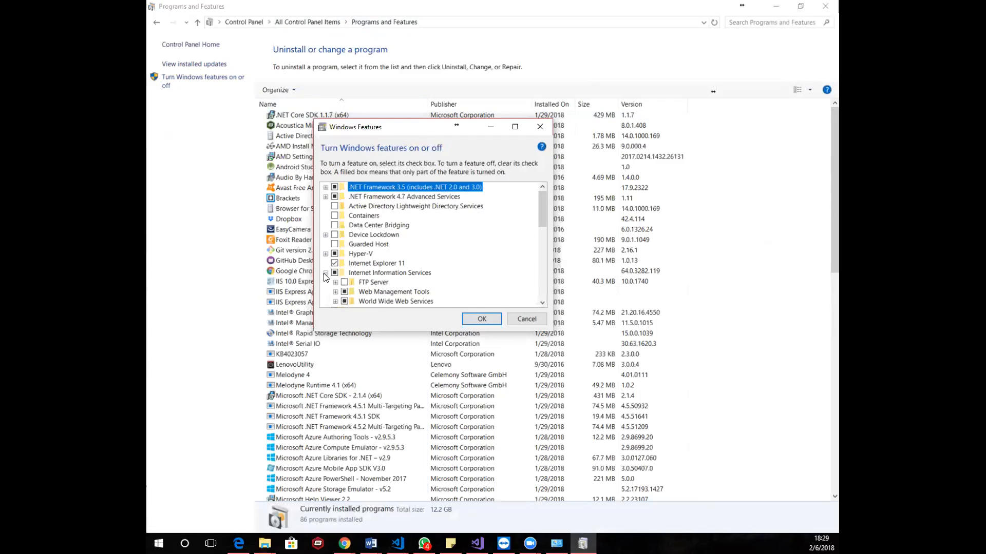
scroll(528, 268, down, 1)
scroll(527, 272, down, 2)
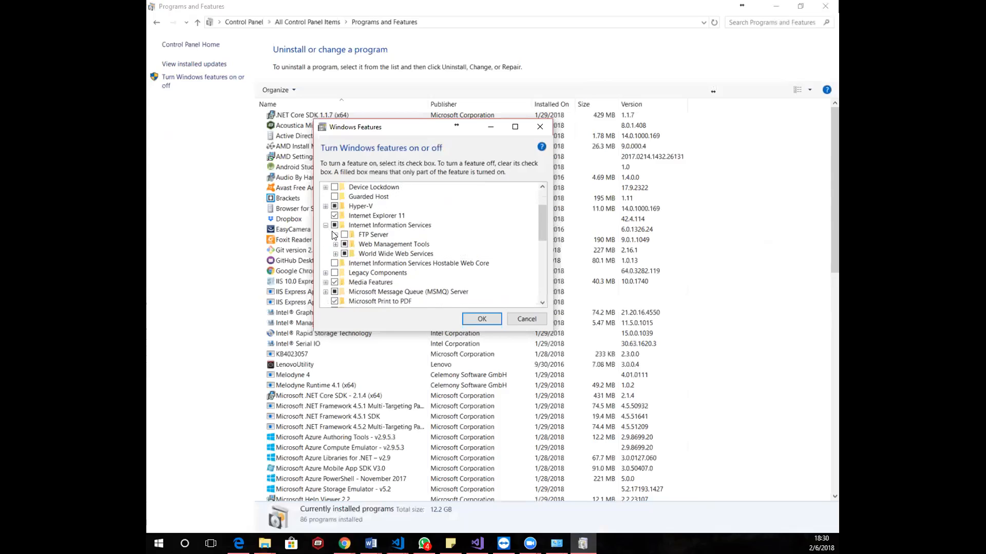
click(335, 226)
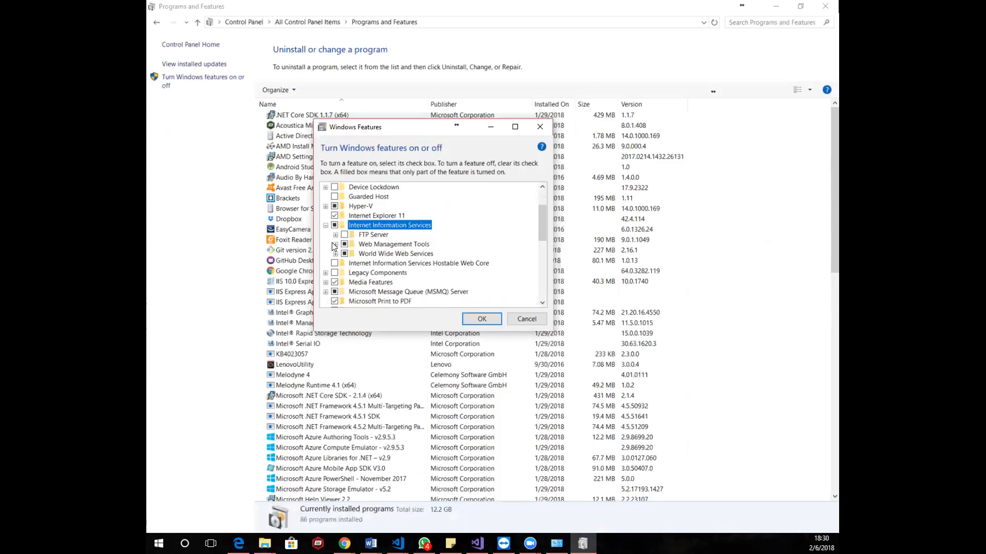
click(336, 246)
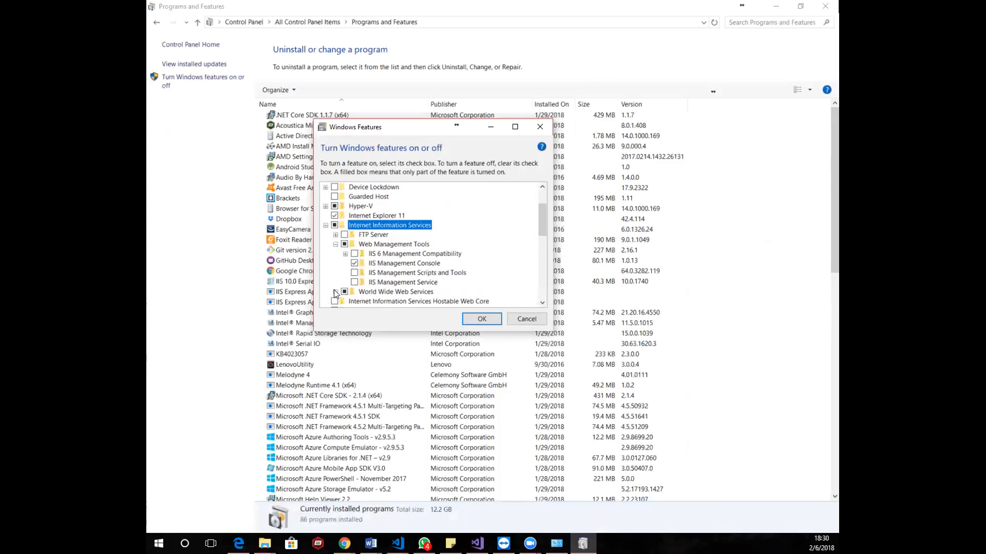
scroll(334, 294, down, 1)
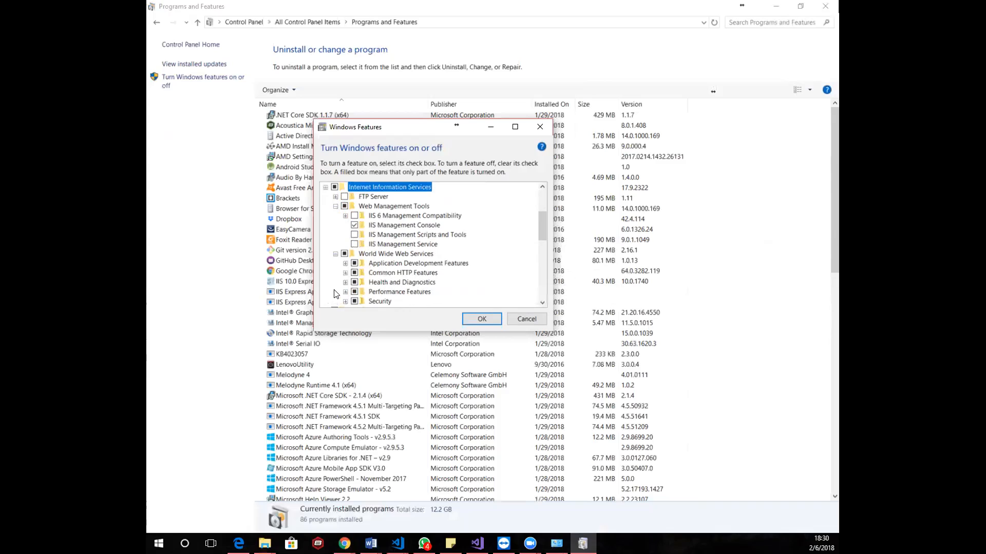
Expand and review the Application Development, Common HTTP, Health and Diagnostics, Performance and Security features under World Wide Web Services
click(345, 263)
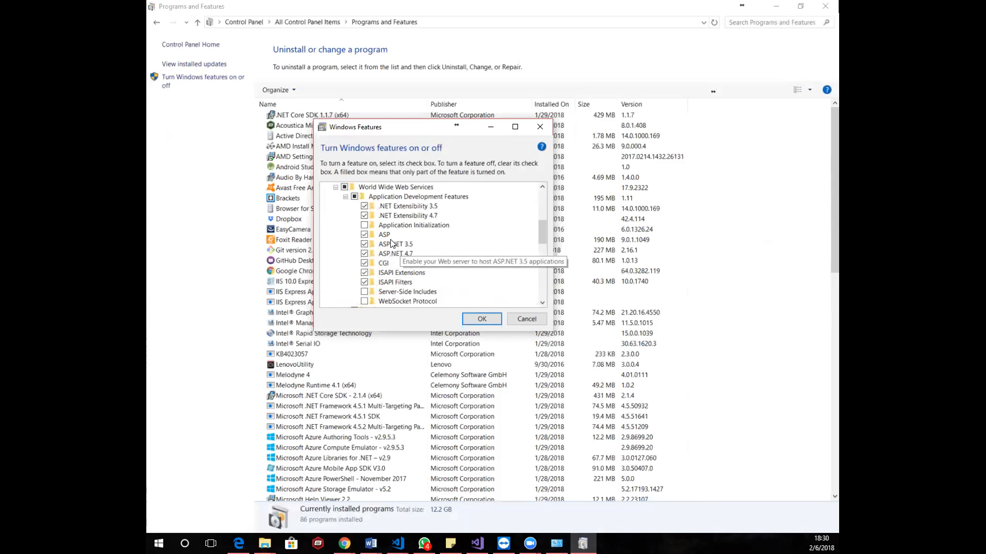
scroll(381, 278, down, 1)
click(345, 292)
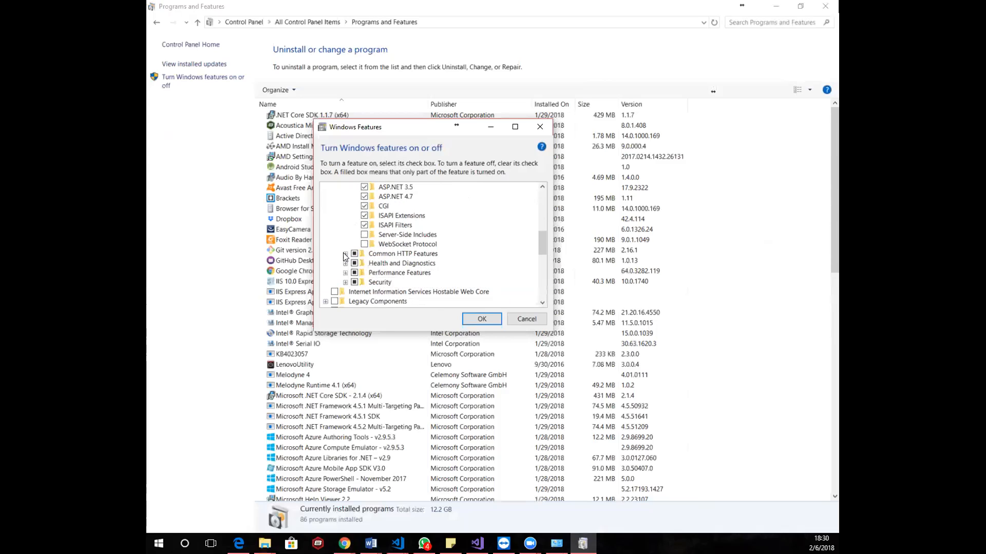
scroll(345, 251, down, 3)
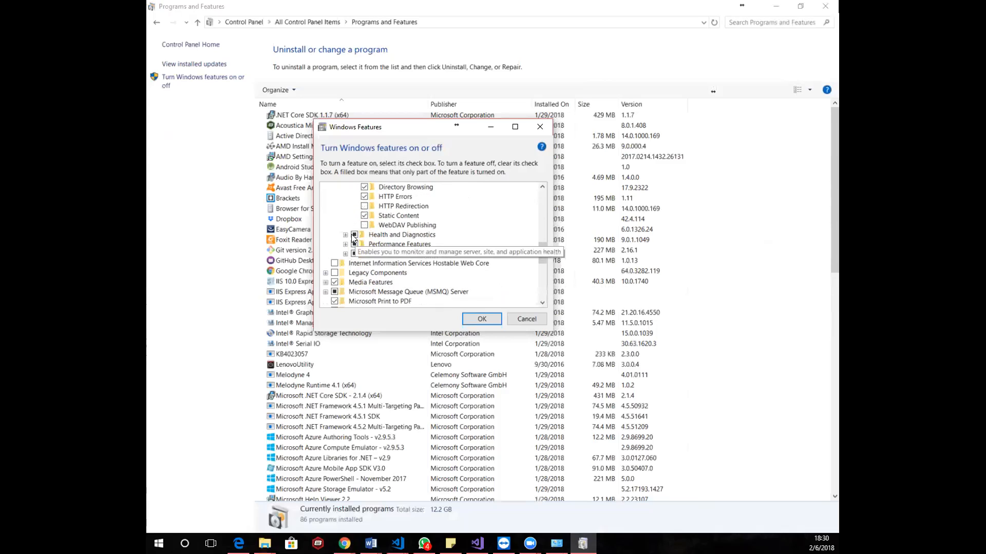
click(346, 235)
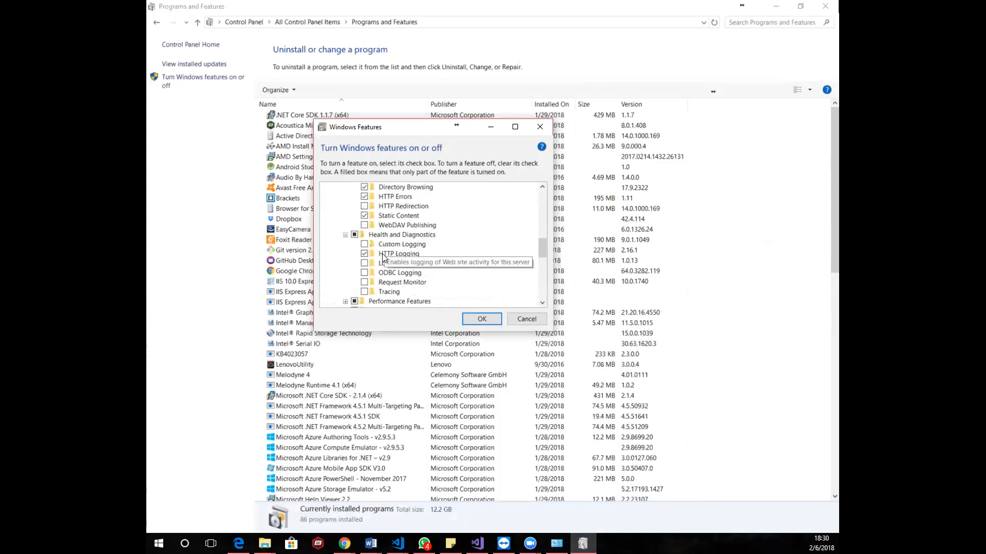
click(345, 301)
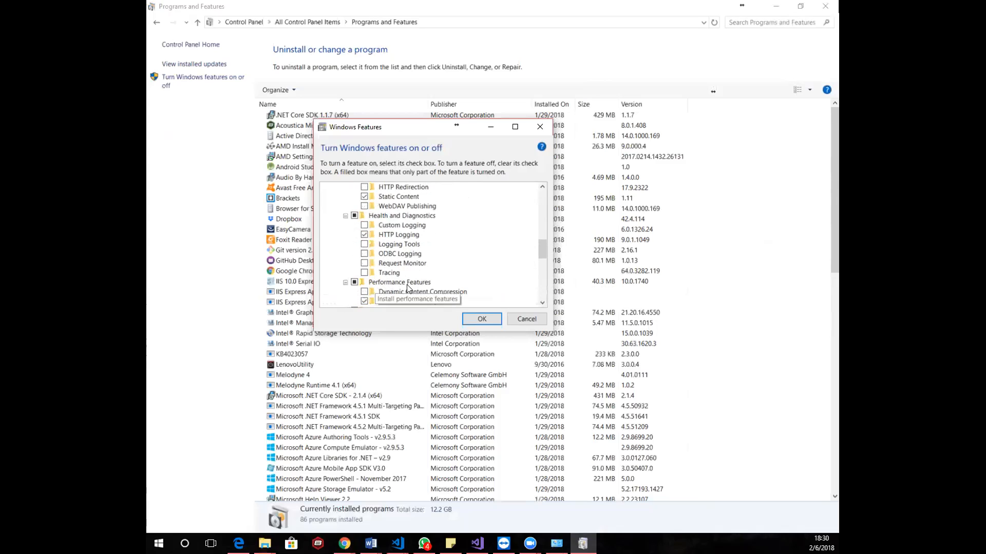
scroll(408, 289, down, 3)
click(345, 244)
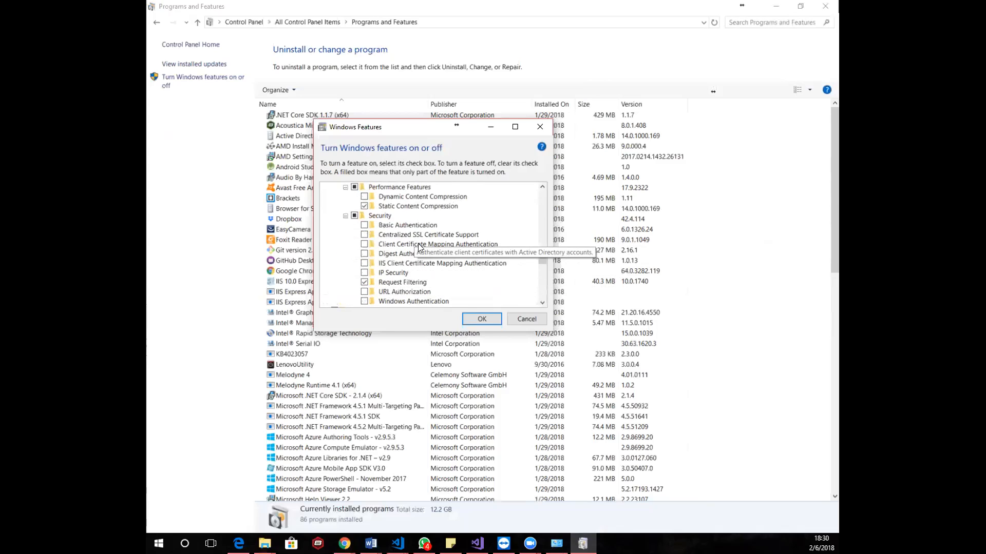
scroll(477, 280, down, 1)
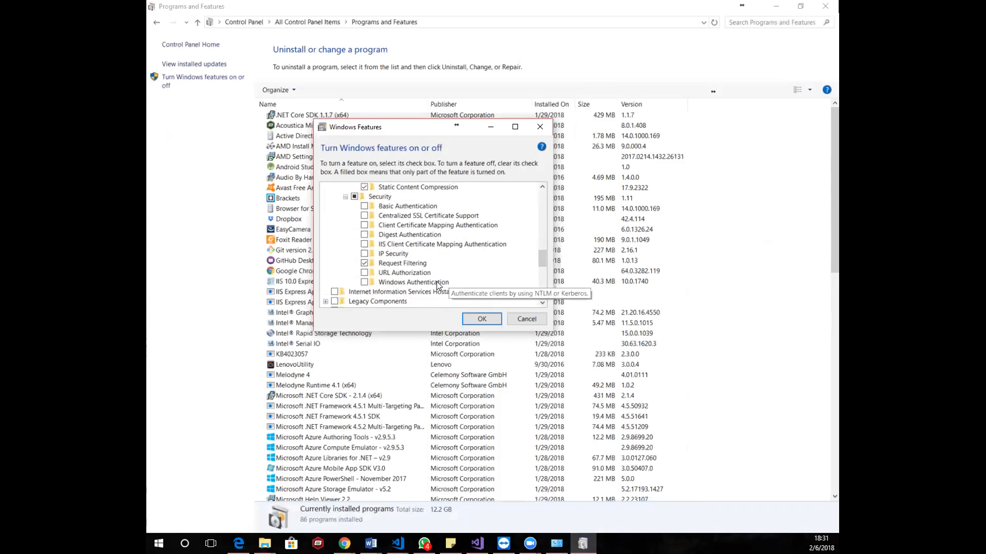
Collapse World Wide Web Services, review the Web Management Tools options, and expand World Wide Web Services again
scroll(469, 282, up, 1)
scroll(469, 282, up, 10)
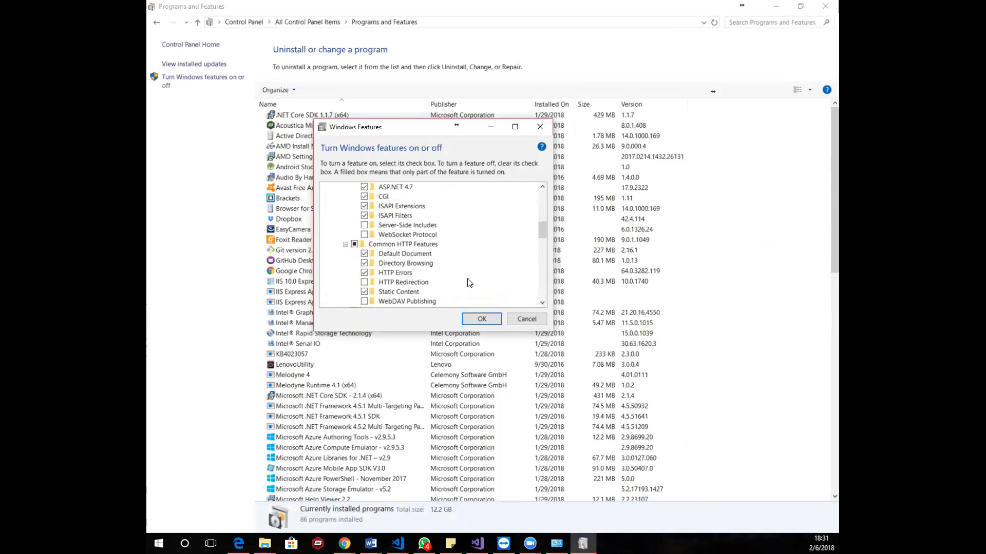
scroll(469, 282, up, 2)
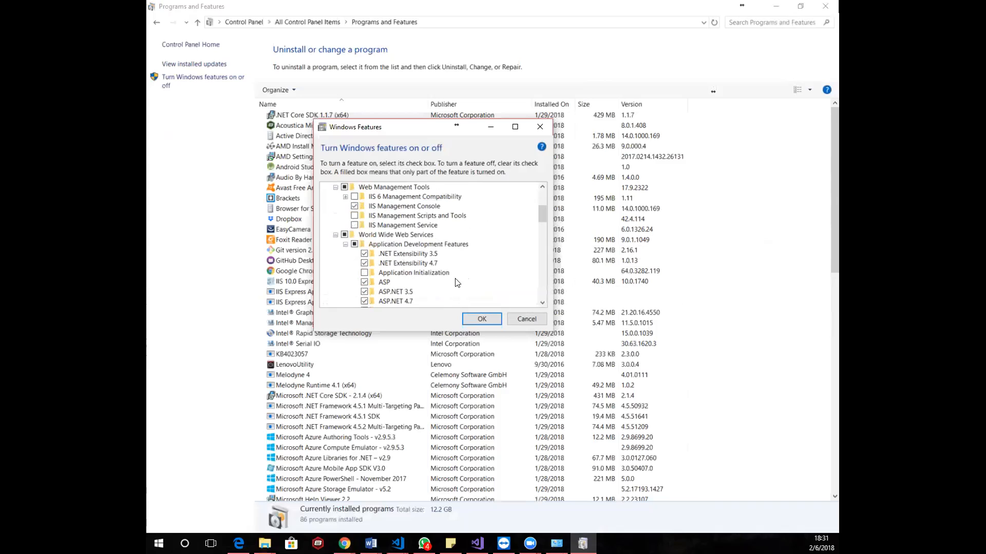
click(335, 235)
scroll(358, 211, up, 1)
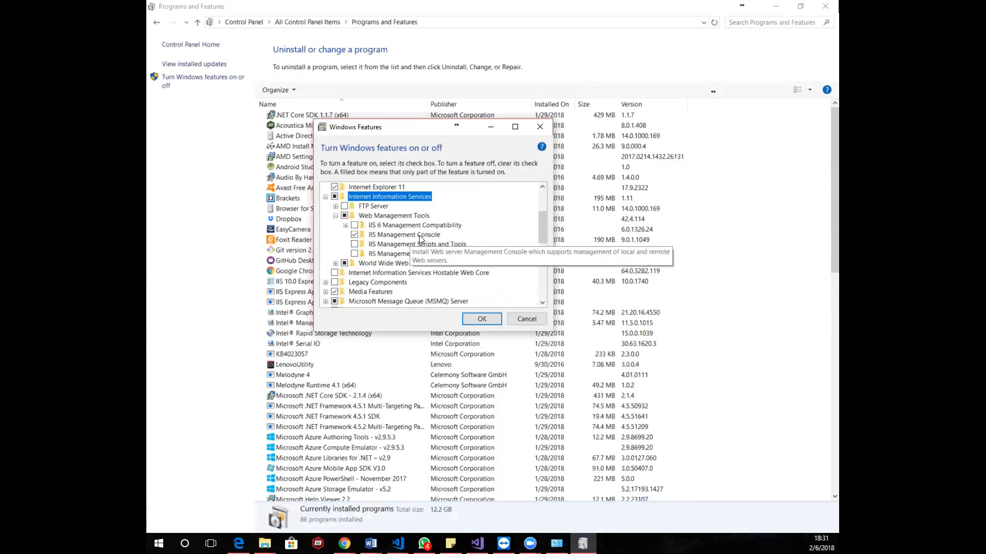
click(336, 264)
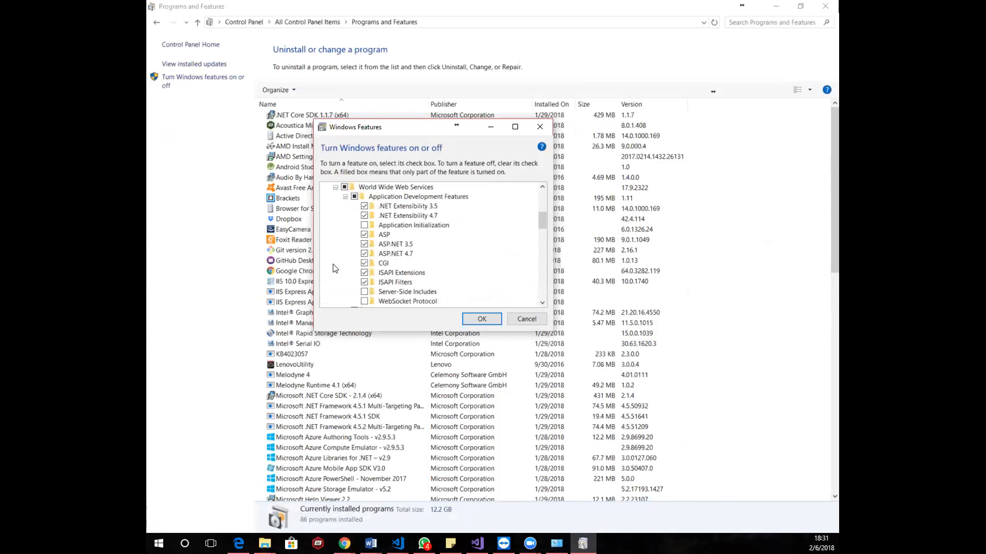
Clear and reselect the ASP feature, and close the Windows Features dialog without applying changes
click(364, 234)
click(365, 235)
drag(358, 130, 360, 93)
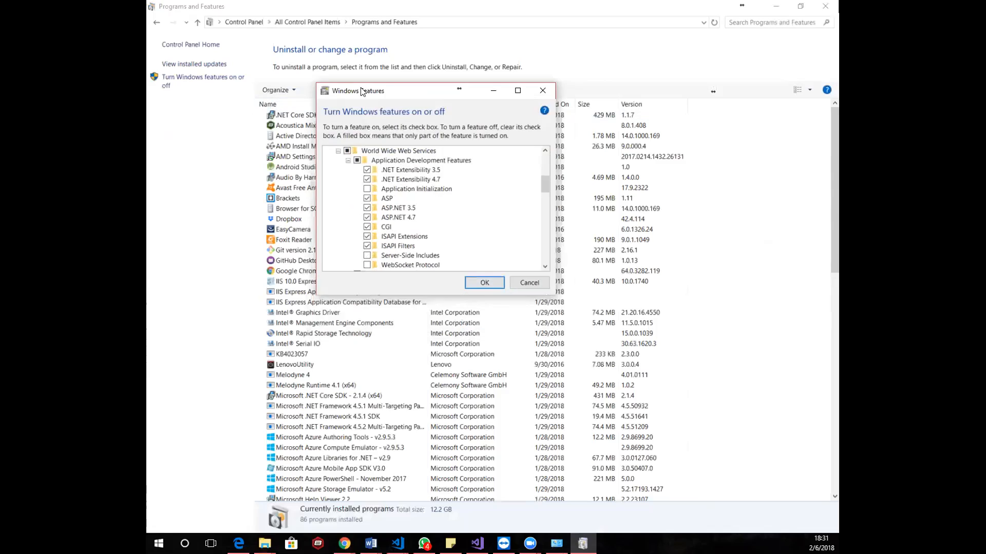
click(515, 281)
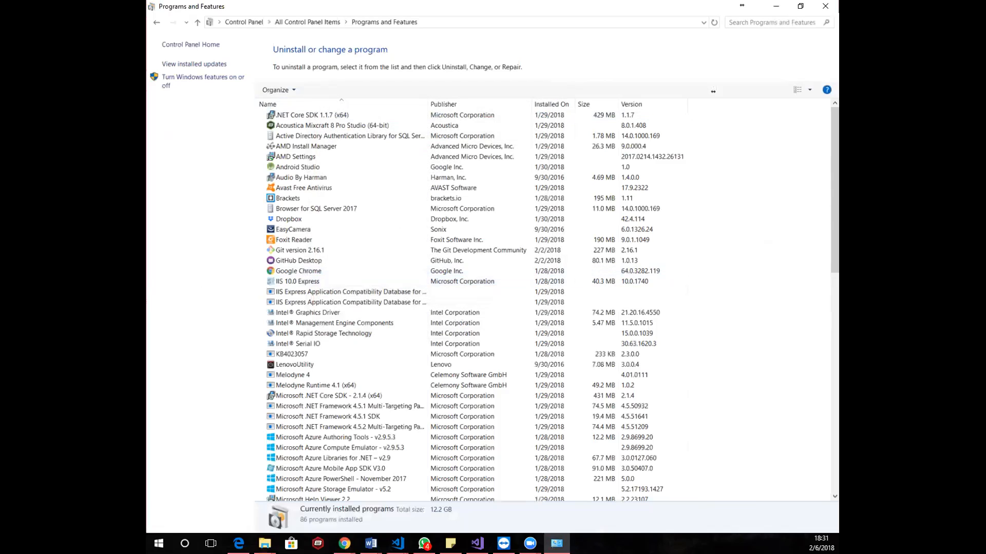
key(super+e)
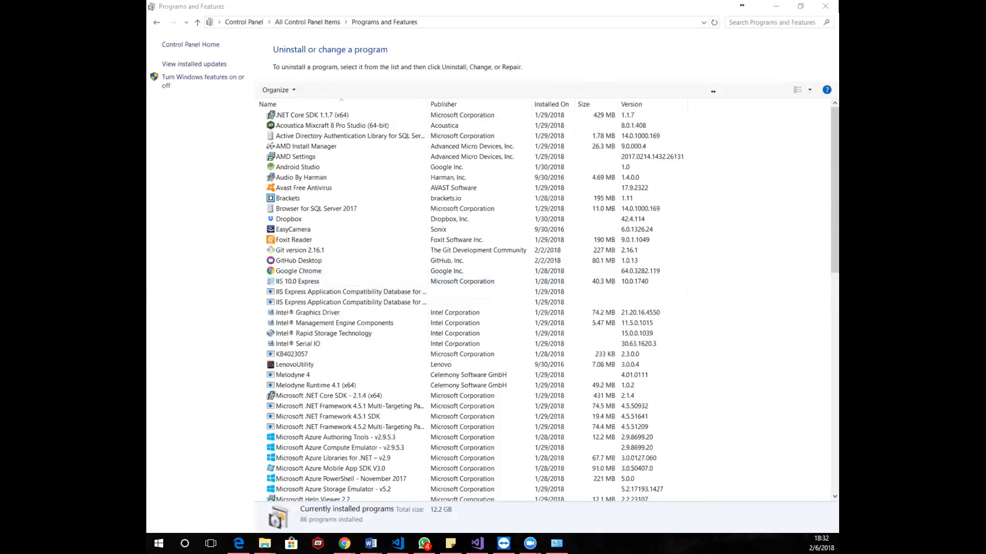
scroll(171, 354, down, 20)
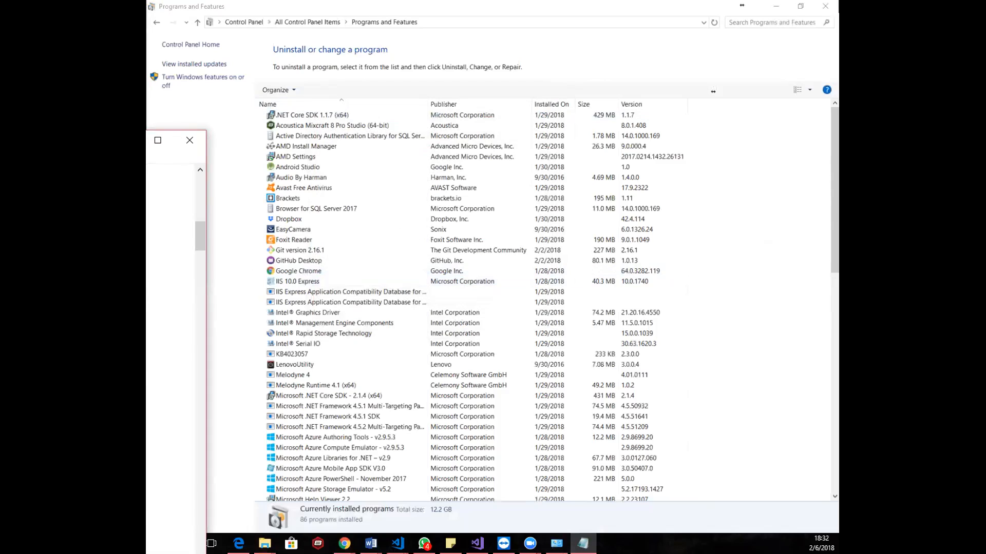
scroll(170, 354, up, 3)
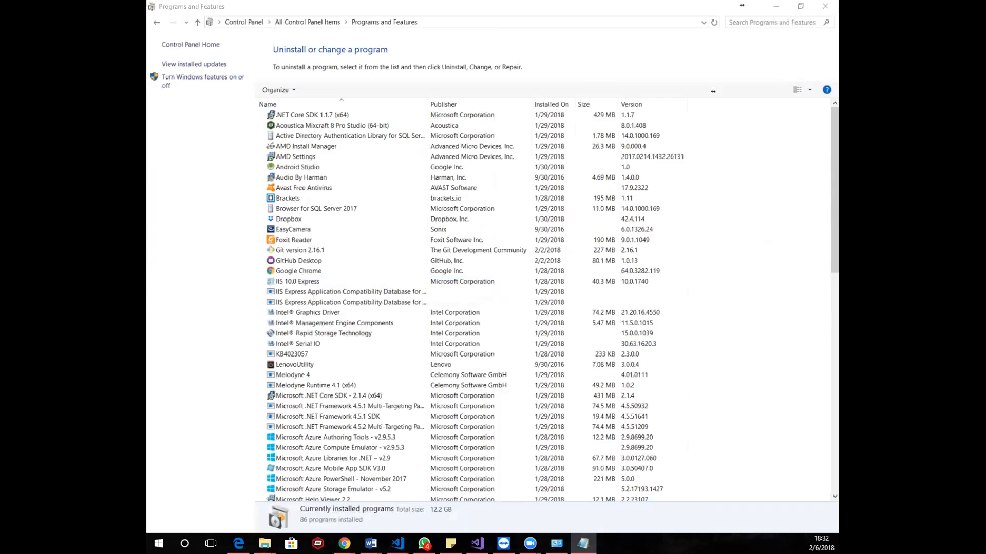
Return to the desktop and review WampServer's service entries and PHP options
key(alt+F4)
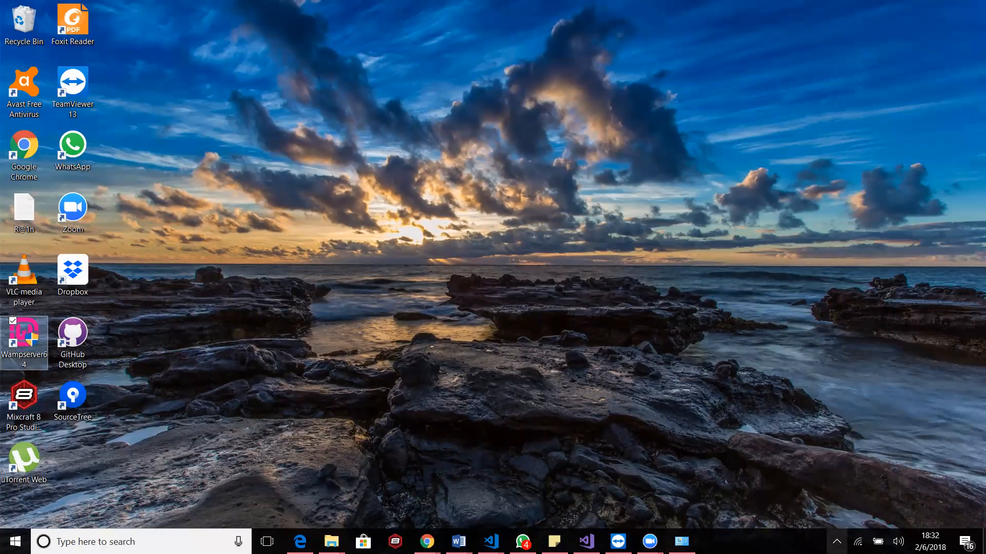
click(837, 541)
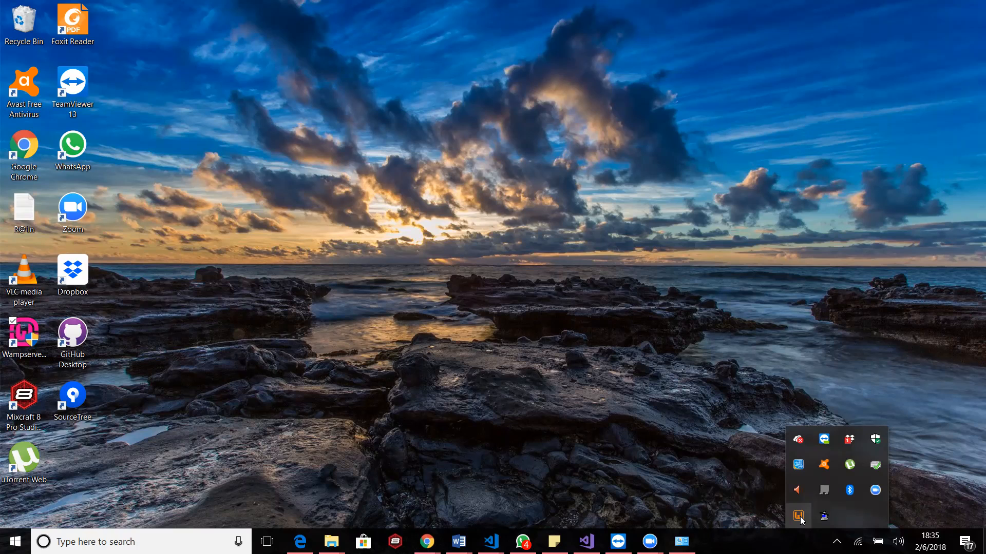
click(799, 517)
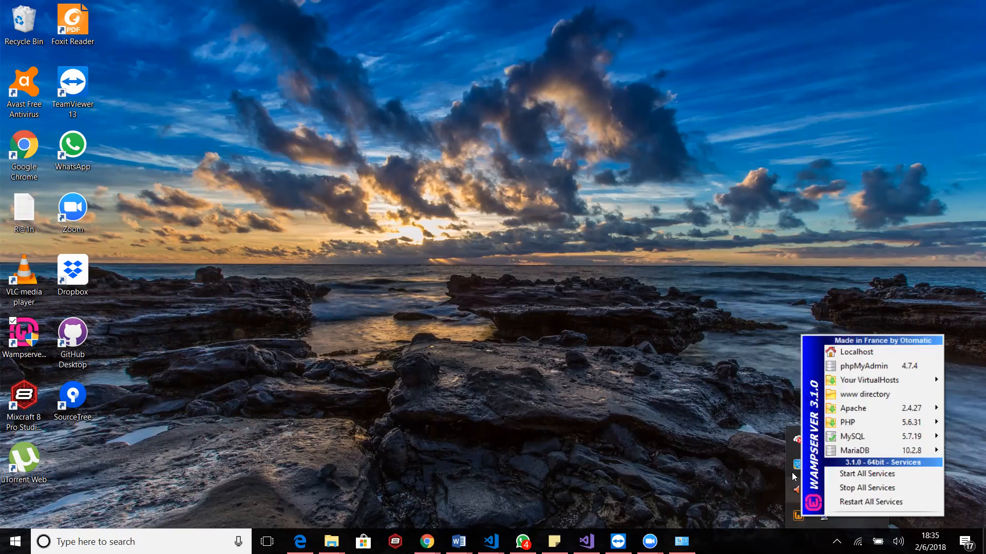
mouse_move(871, 407)
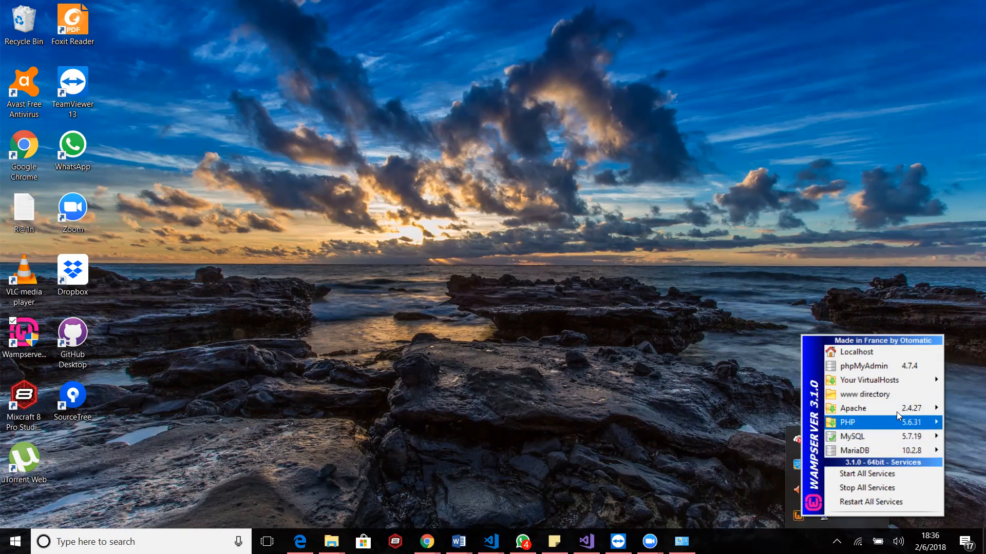
mouse_move(900, 425)
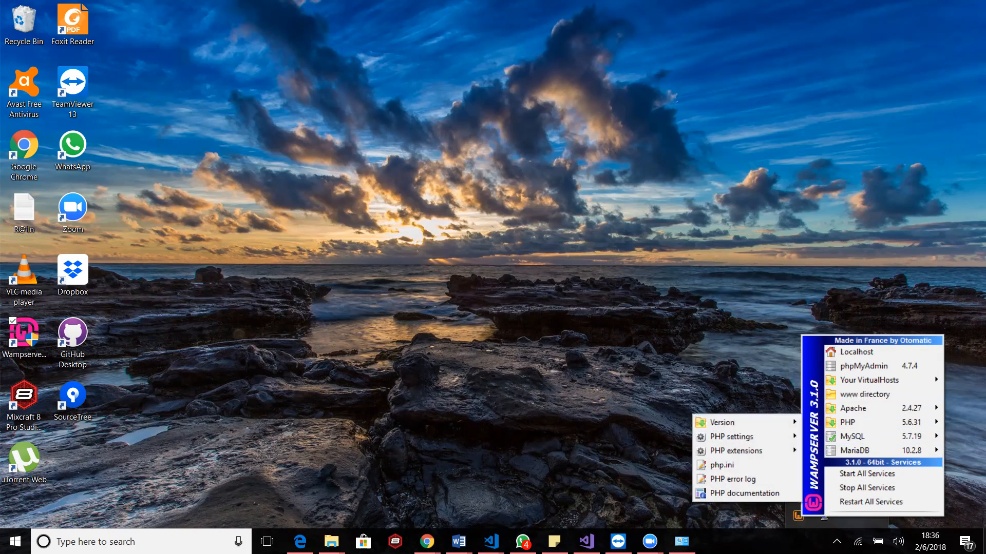
Review the options under Wamp Settings for WampServer and close them without changing anything
right_click(798, 514)
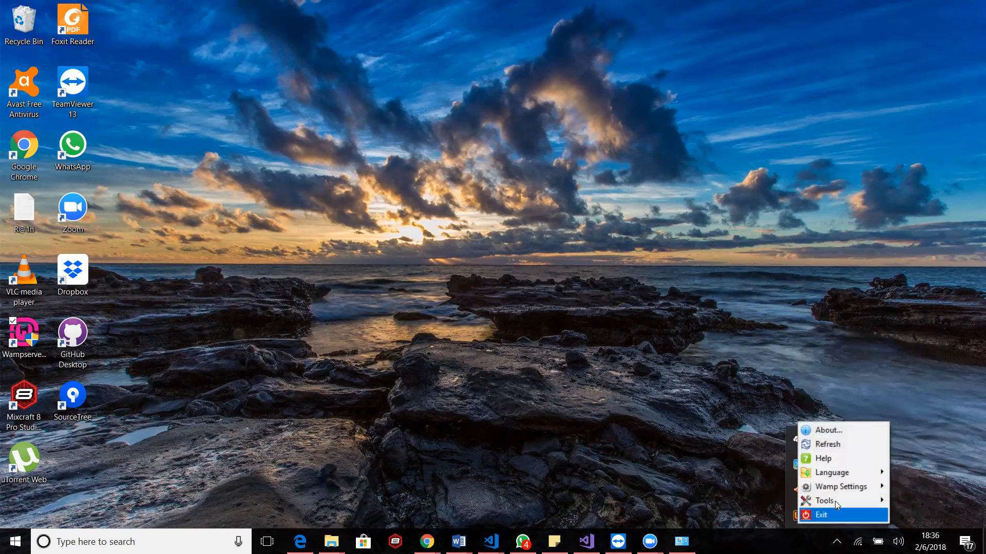
mouse_move(840, 487)
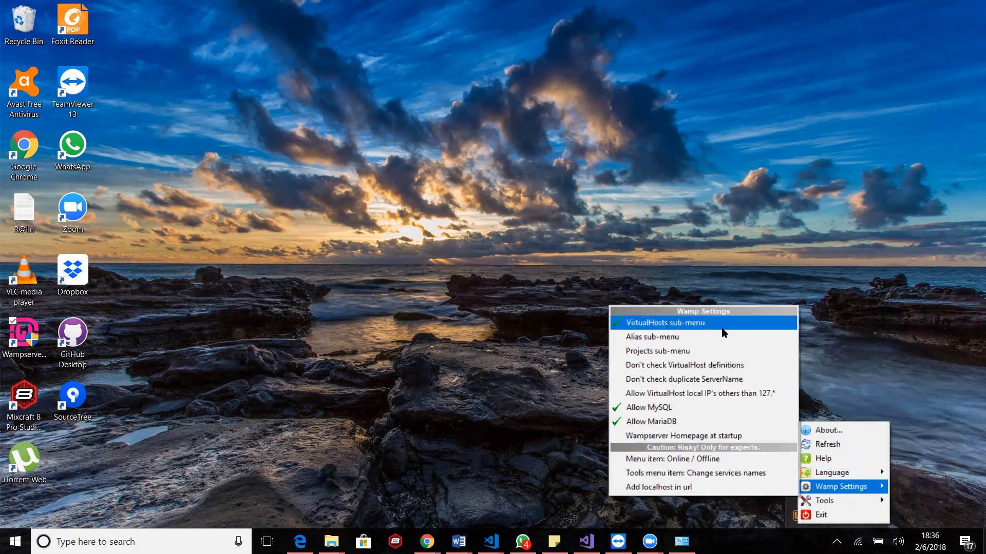
click(752, 510)
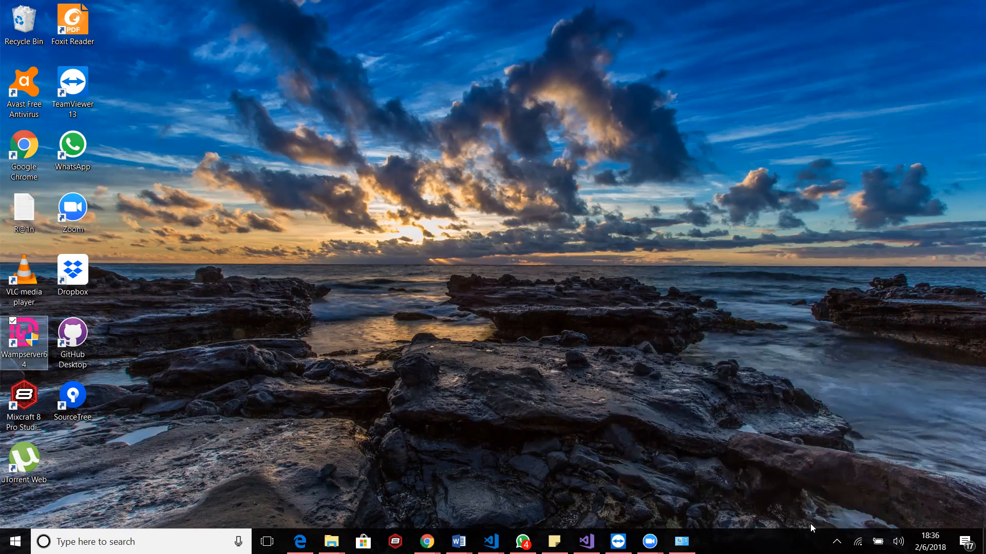
Open the Localhost page from WampServer, dismiss the Internet Explorer 11 setup, and move the browser window clear of the desktop icons
click(837, 542)
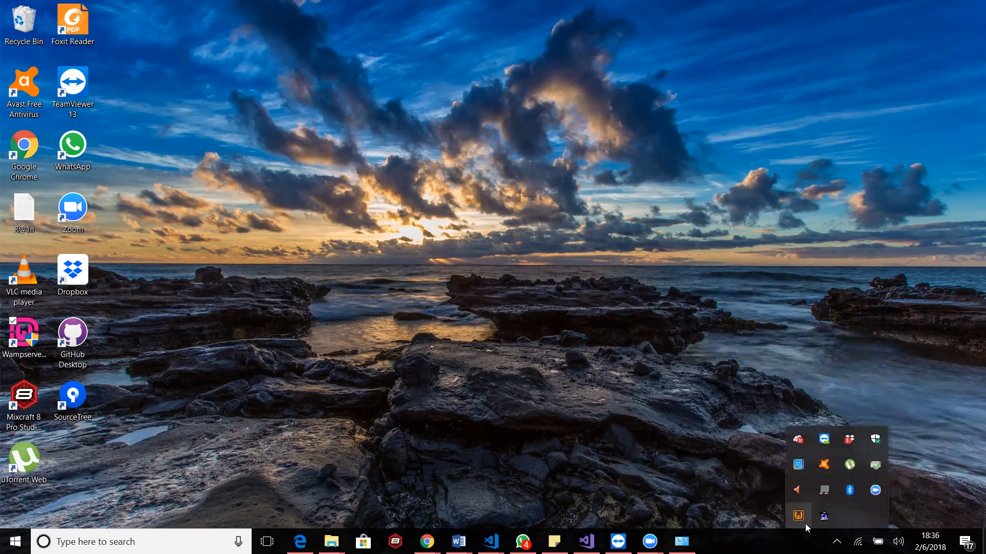
click(805, 523)
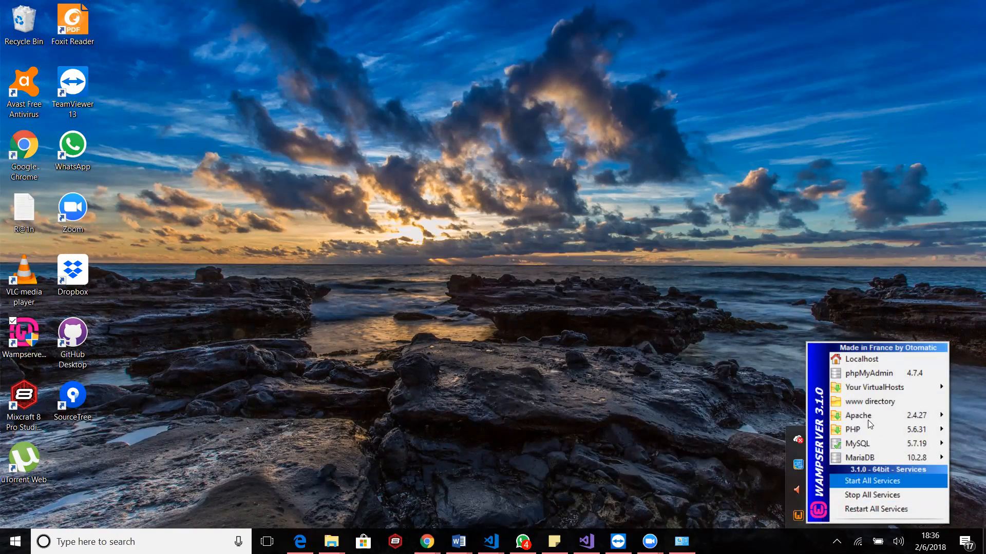
click(868, 360)
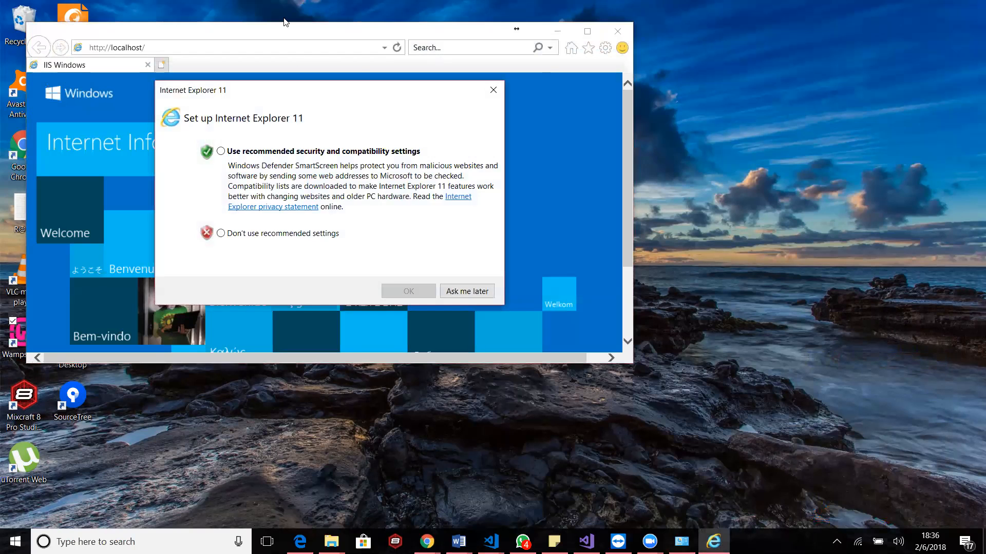
click(493, 91)
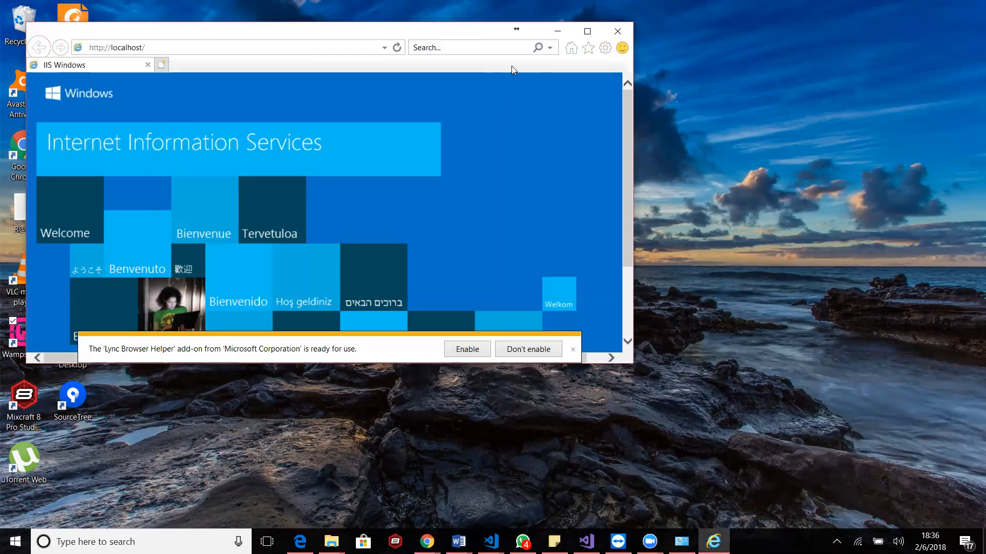
drag(331, 35, 507, 70)
click(837, 542)
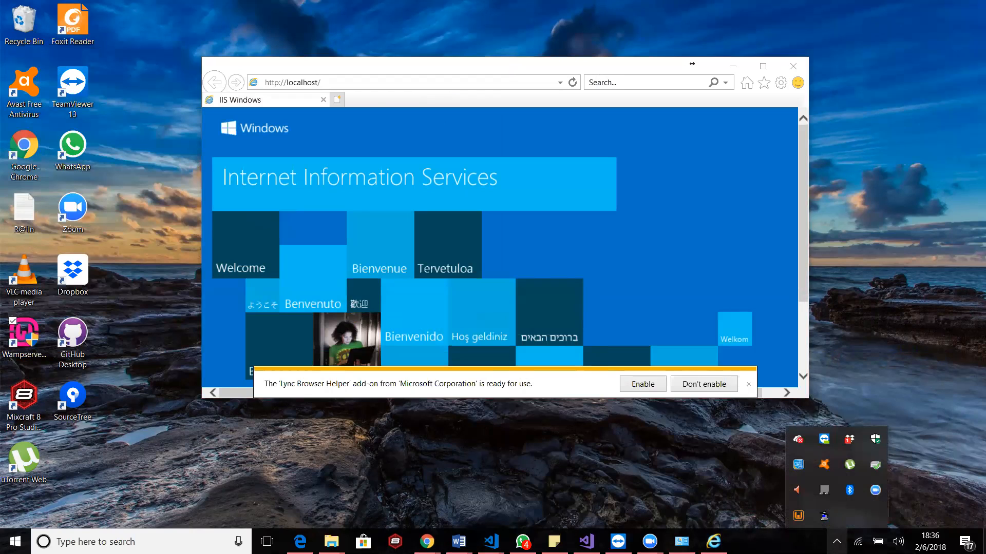
double_click(803, 521)
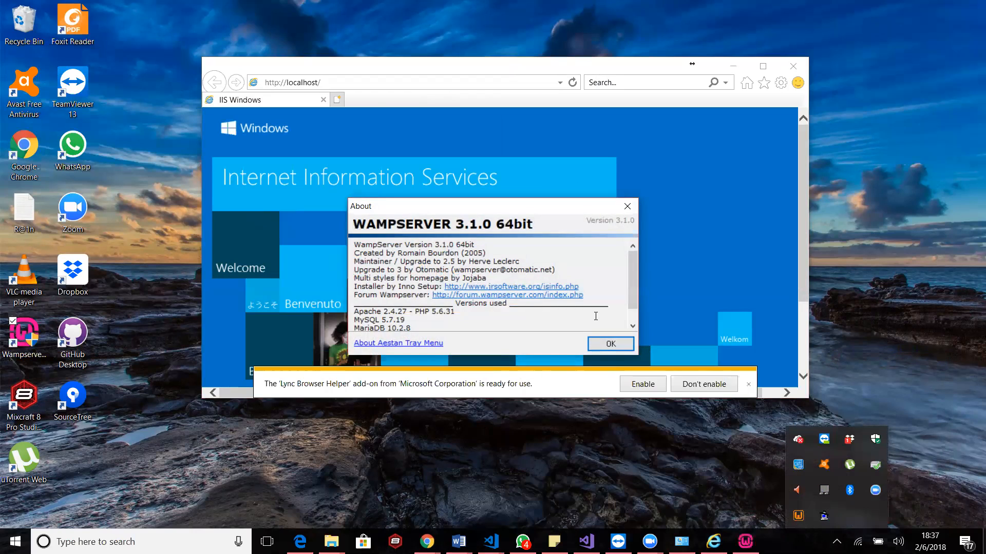
click(611, 344)
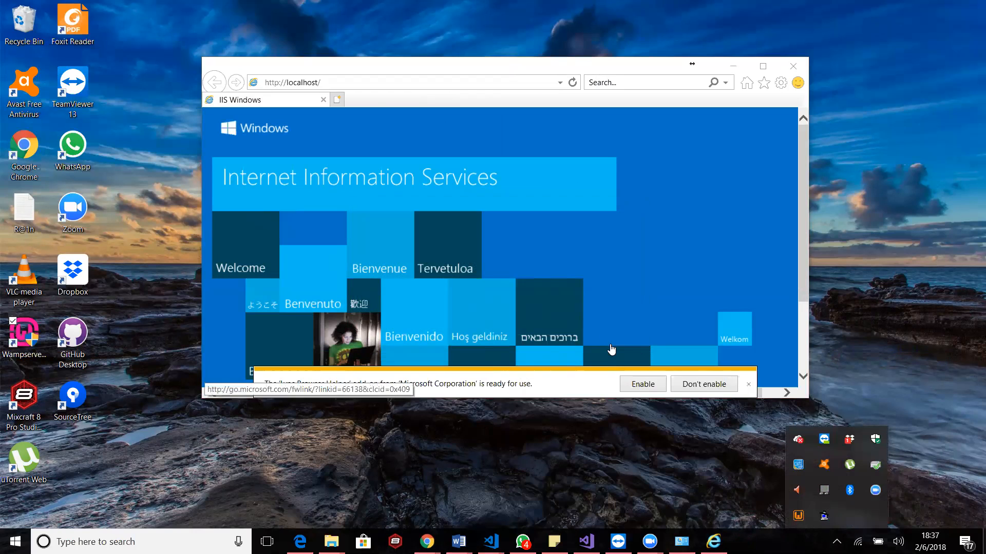
double_click(802, 517)
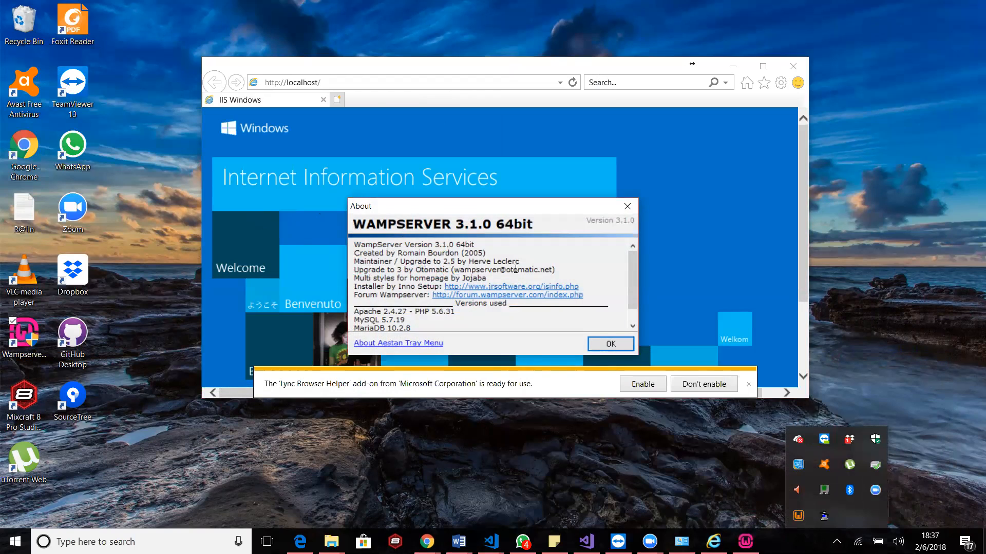
click(627, 206)
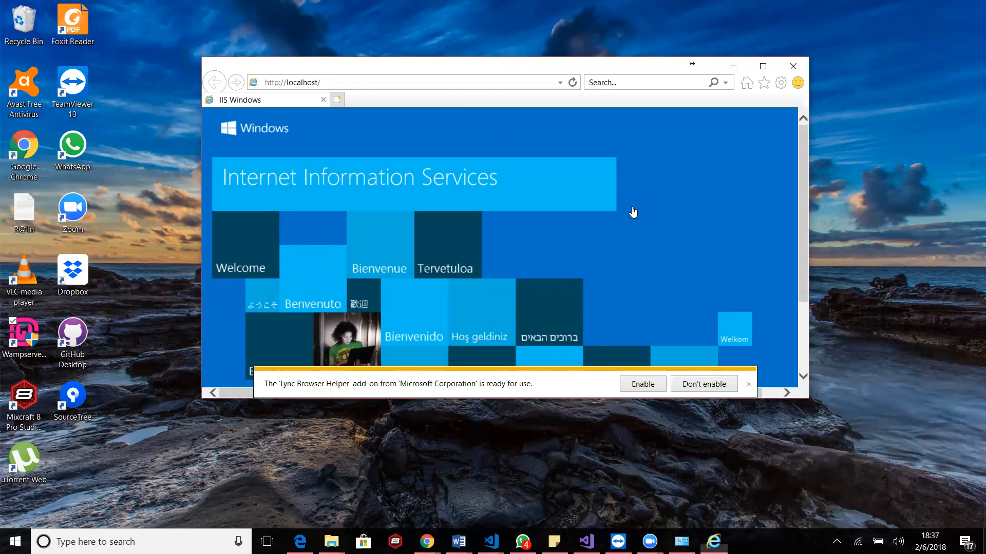
click(836, 542)
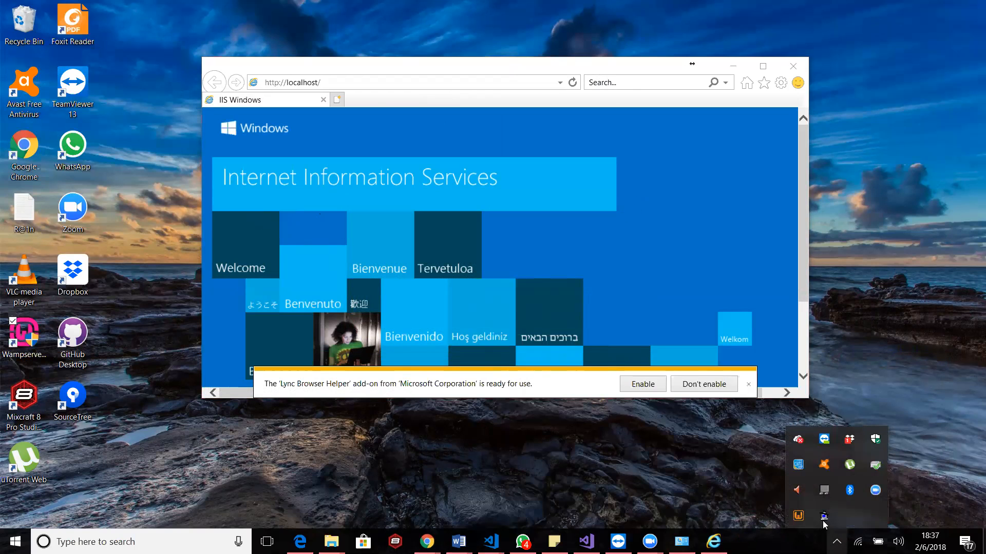
click(799, 518)
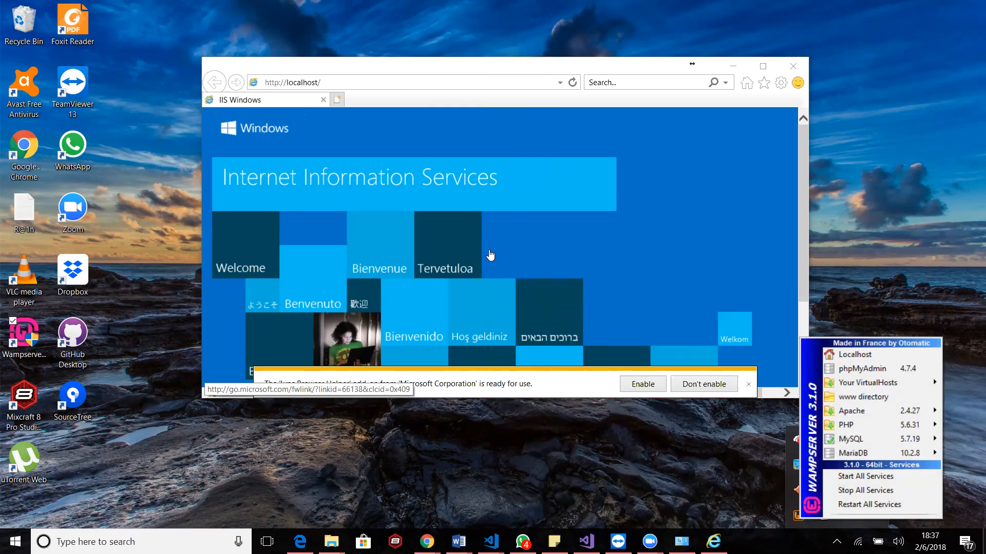
click(354, 83)
click(360, 87)
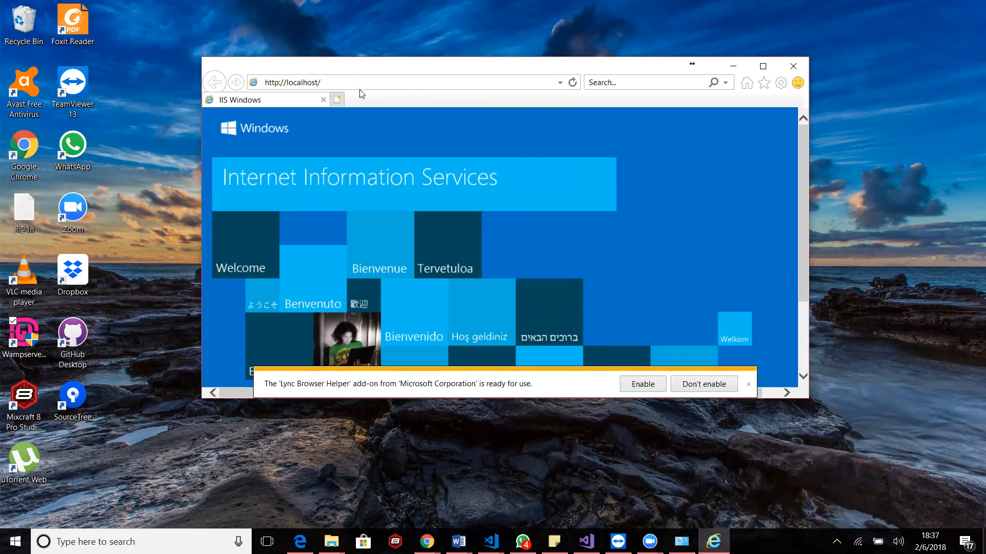
key(BackSpace)
text(:80)
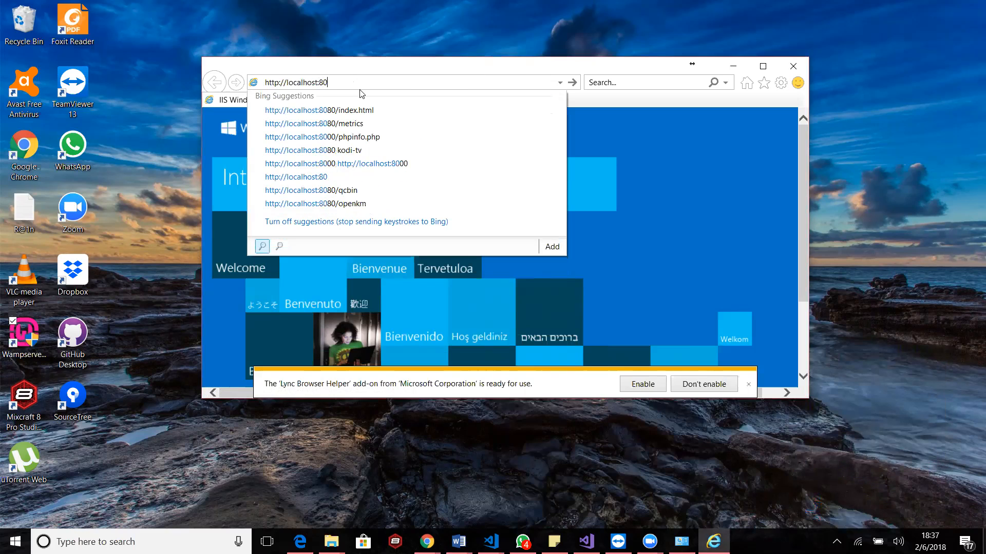
key(Return)
click(340, 84)
click(340, 83)
key(BackSpace)
text(:80)
key(Return)
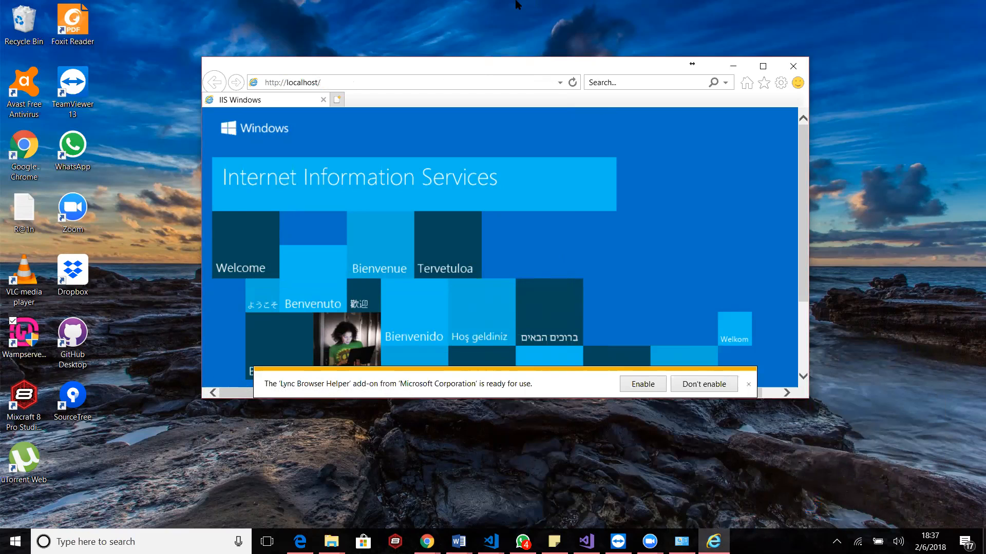
drag(515, 66, 515, 1)
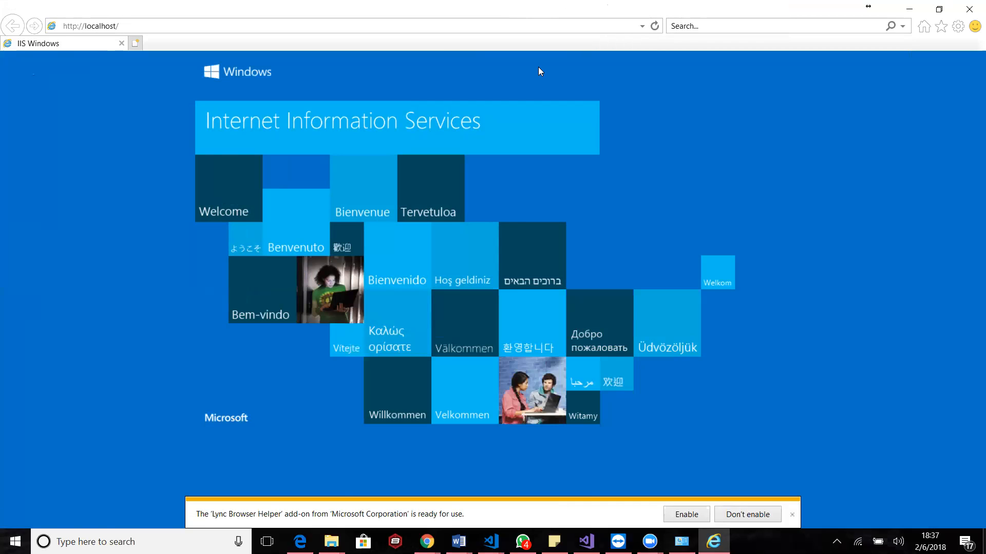
drag(534, 7, 521, 96)
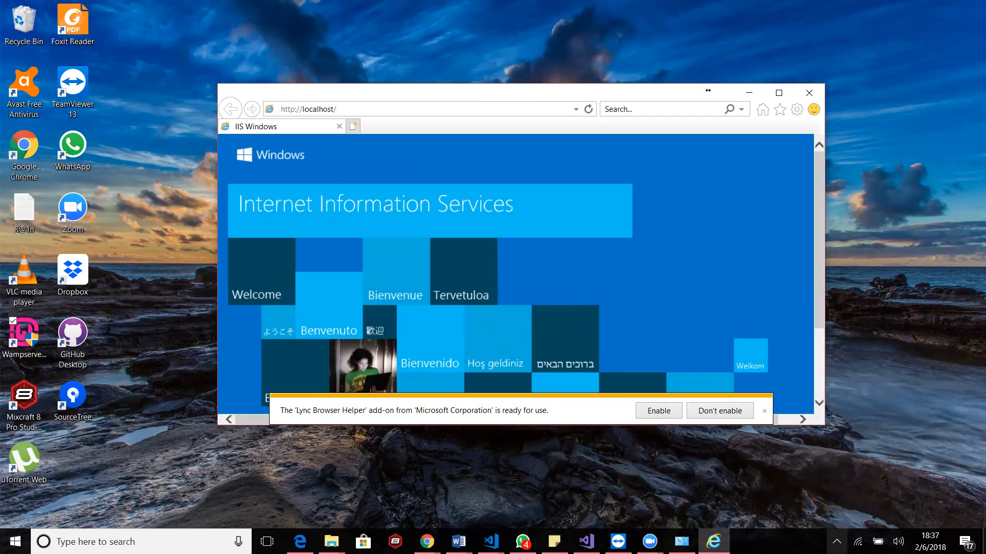
Open WampServer's Apache configuration file httpd.conf for editing
click(837, 542)
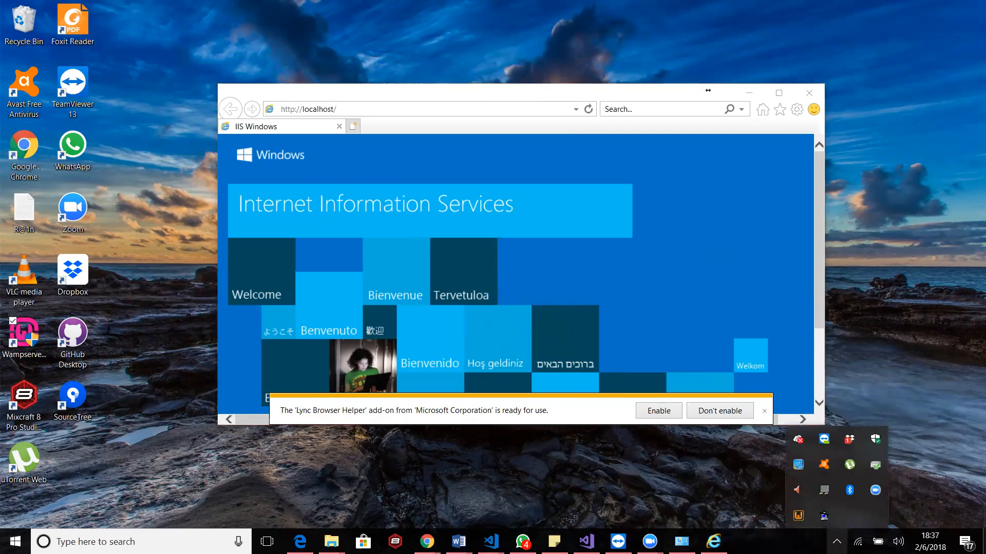
click(803, 519)
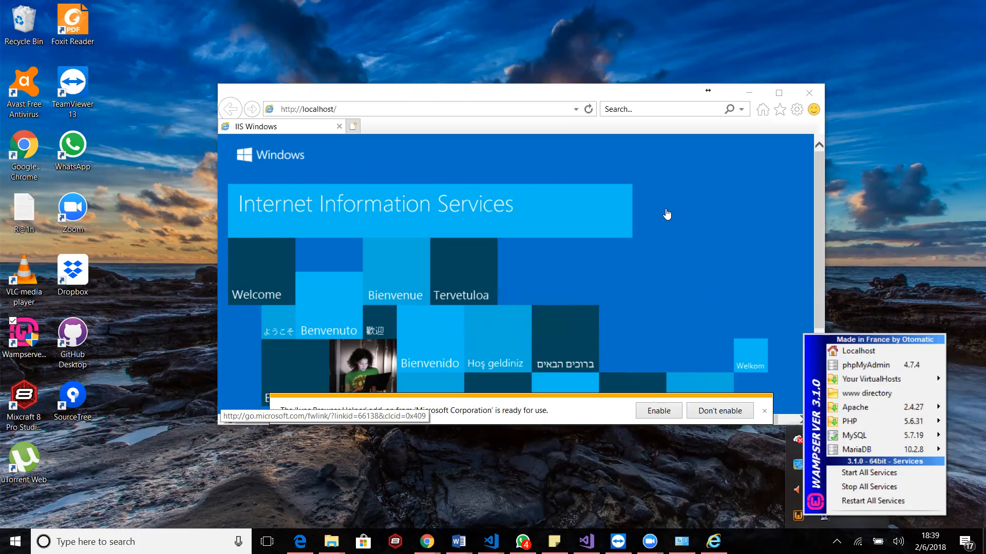
mouse_move(869, 408)
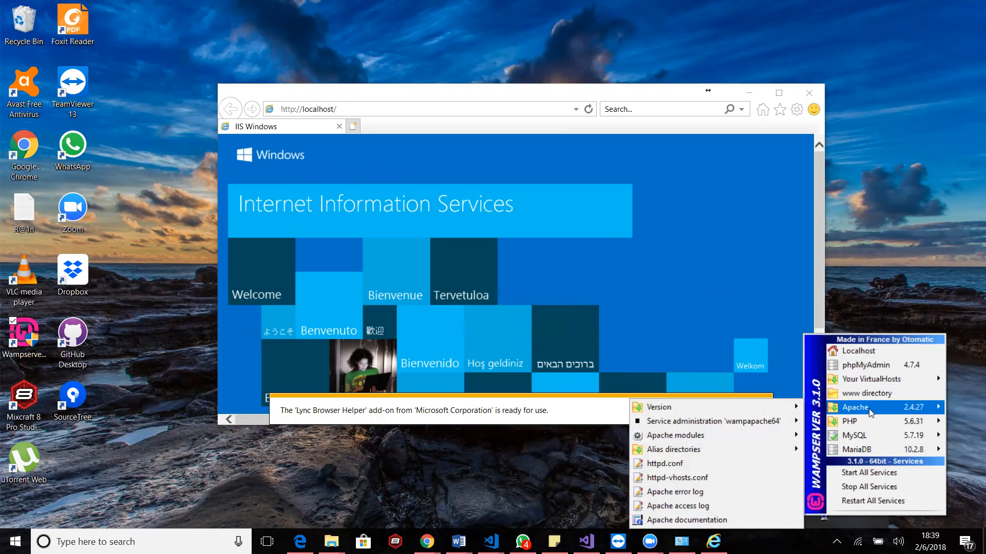
click(868, 409)
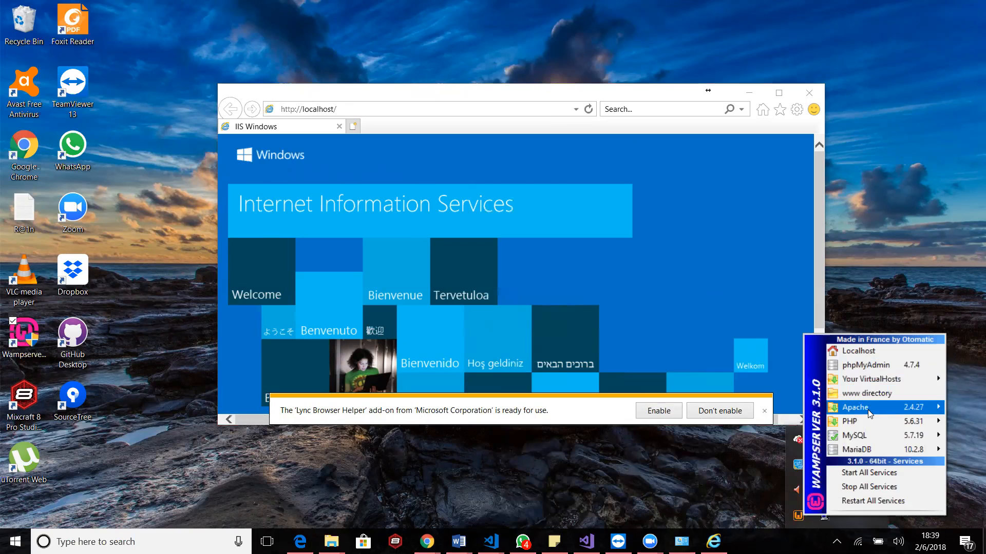
click(867, 409)
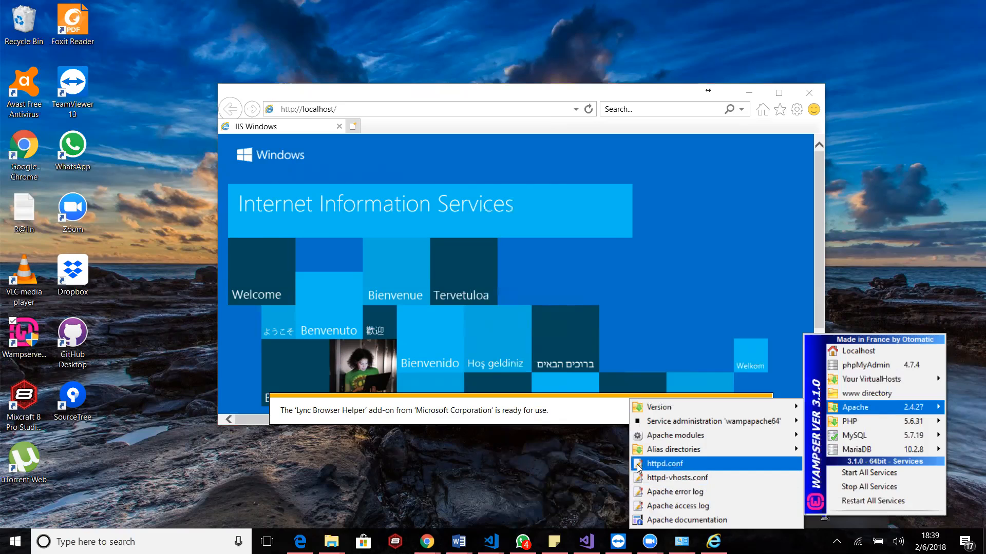
click(695, 463)
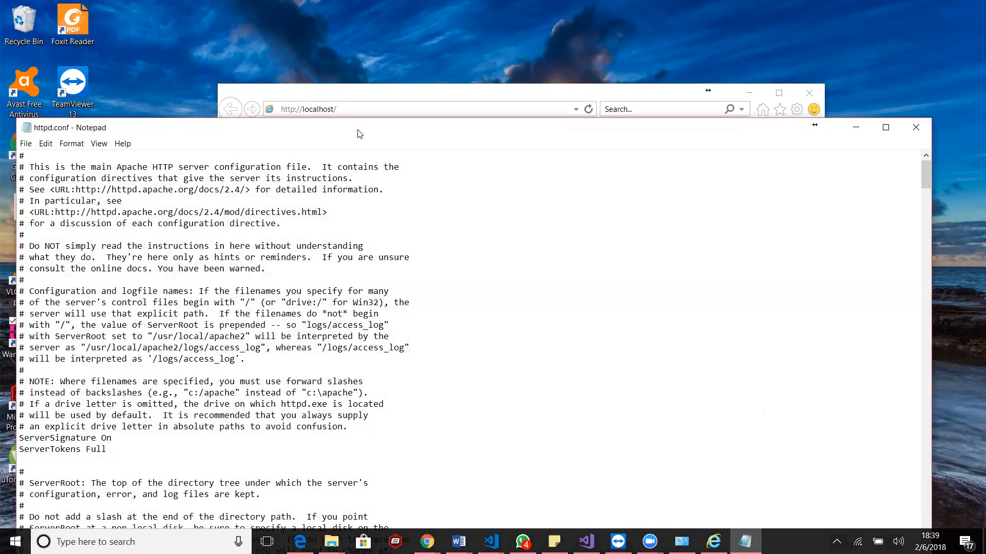
Move the httpd.conf window fully into view and highlight a comment mark and the ServerSignature and ServerTokens directives
drag(364, 125, 399, 49)
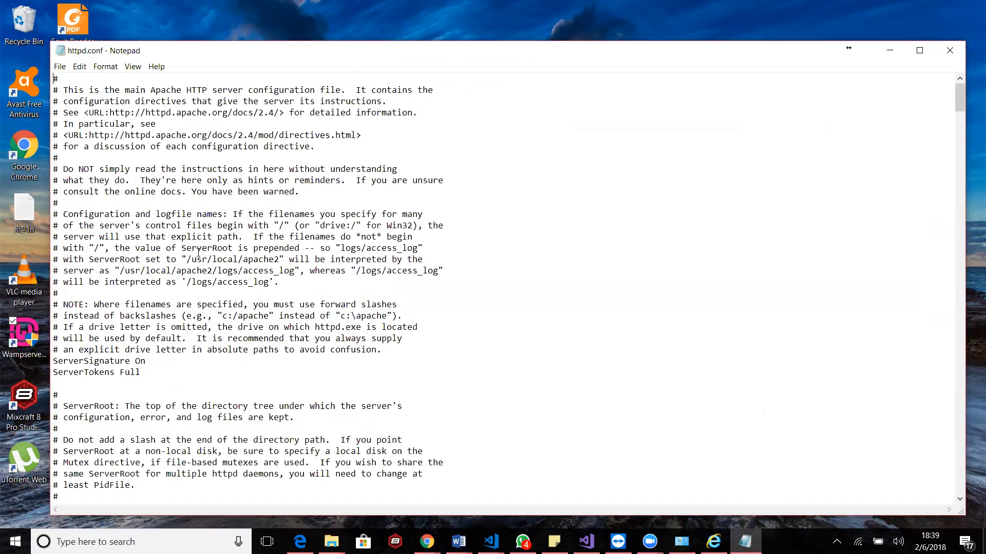
scroll(272, 292, down, 7)
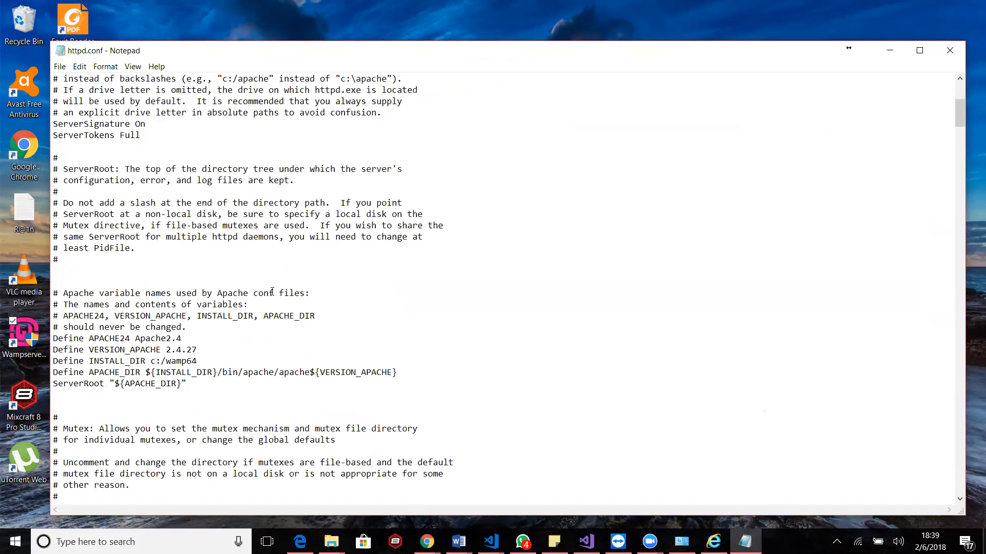
scroll(272, 292, down, 8)
scroll(272, 292, up, 15)
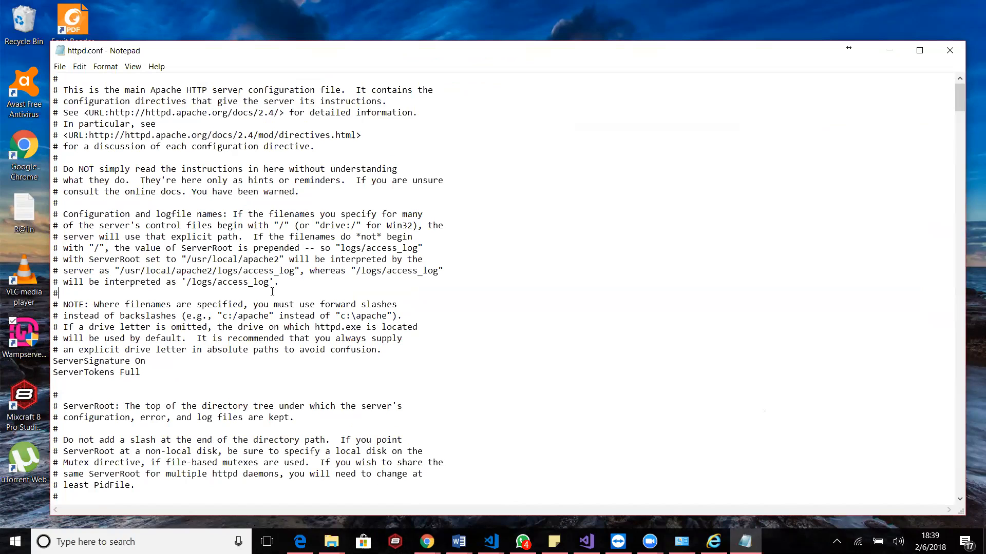
drag(55, 79, 65, 81)
drag(141, 372, 51, 361)
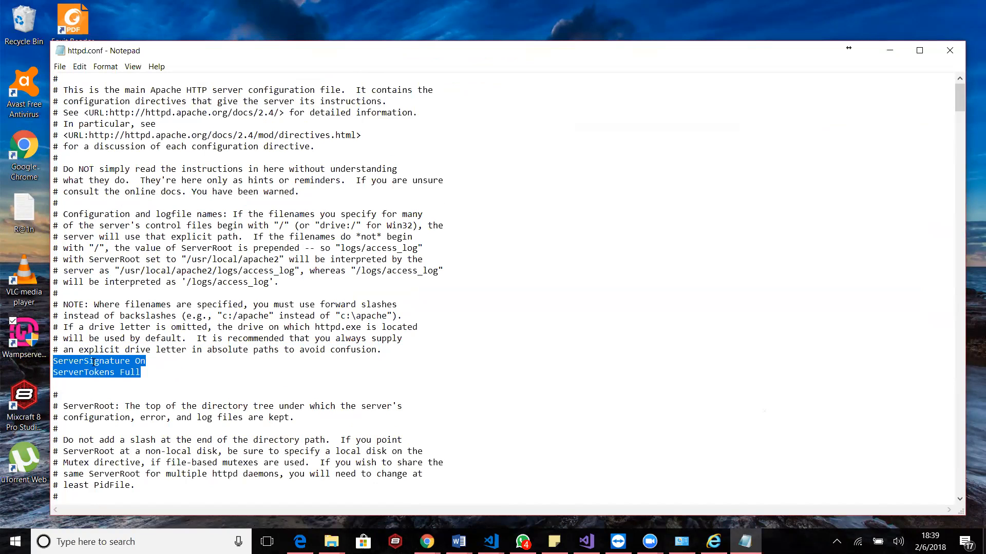
click(111, 361)
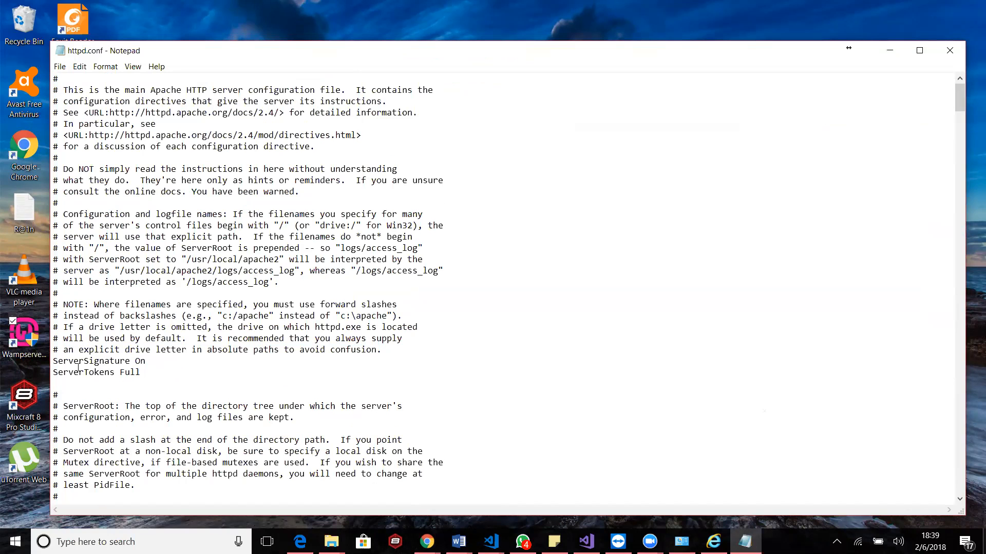
double_click(141, 362)
click(206, 369)
Find the Listen directives in httpd.conf and highlight the two active lines for port 80
scroll(206, 369, down, 4)
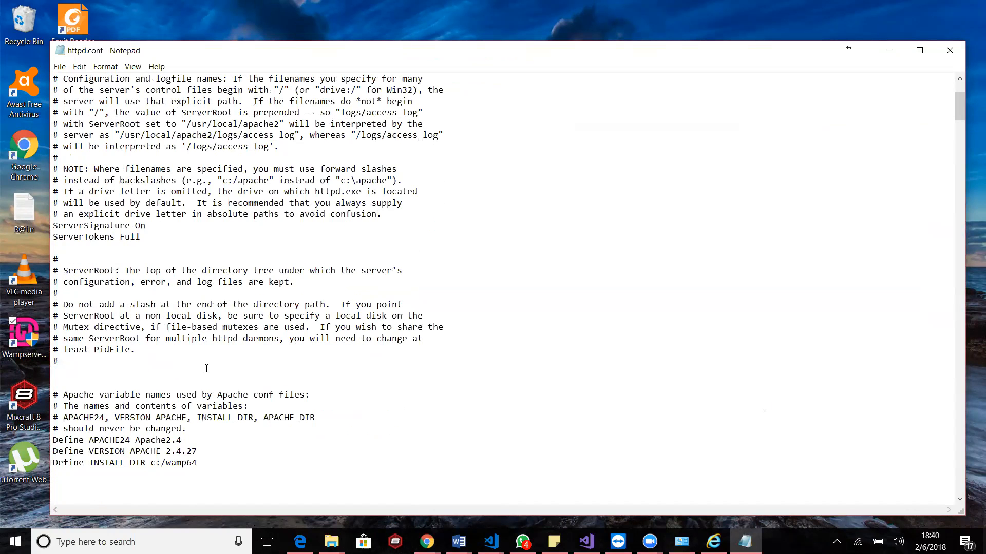
scroll(206, 368, down, 14)
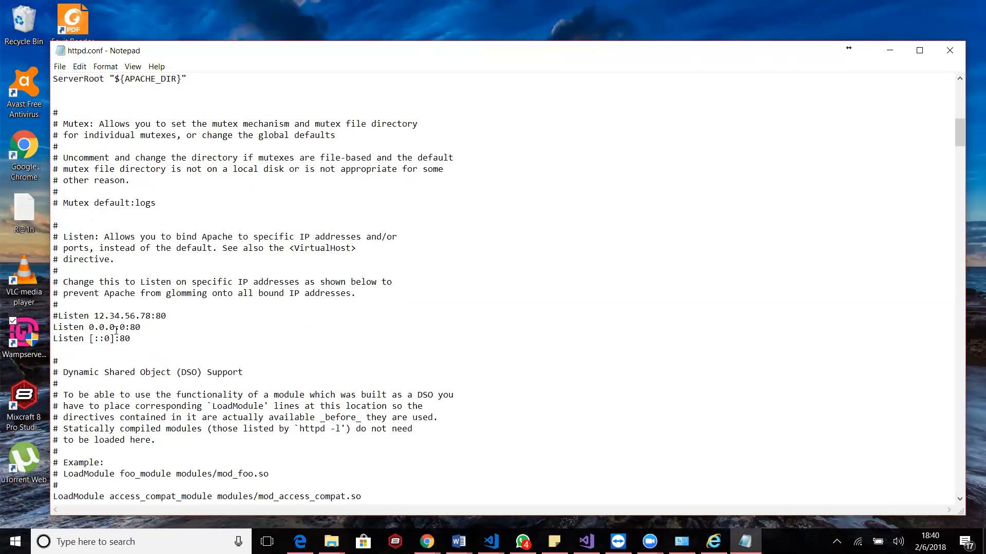
drag(72, 339, 52, 329)
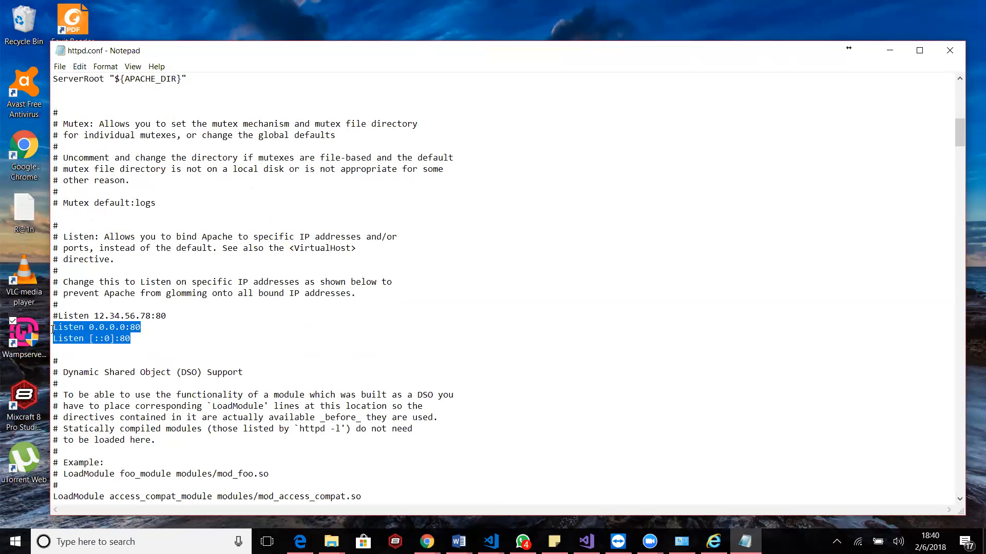
click(203, 348)
Examine the LoadModule lines in httpd.conf and go through WampServer's list of Apache modules to its end
scroll(195, 348, down, 12)
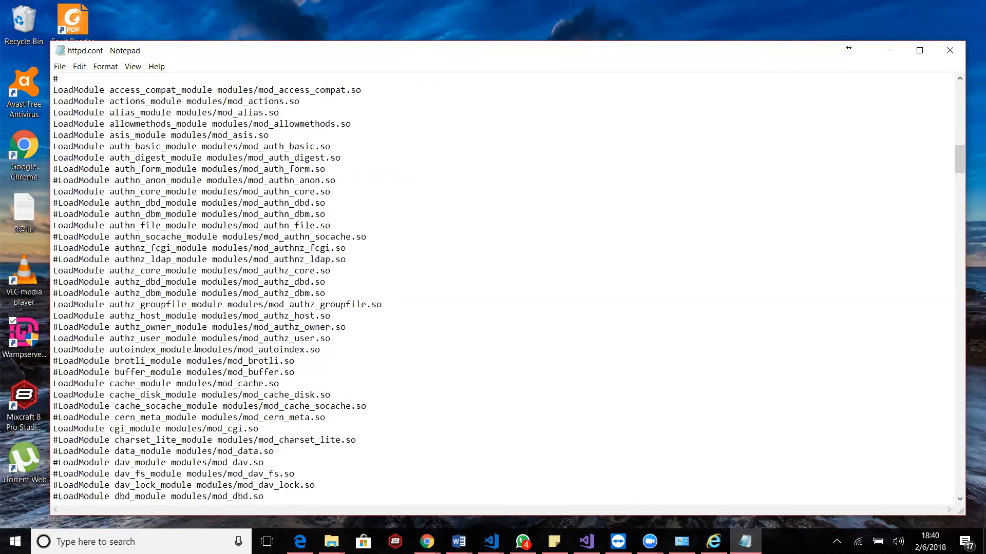
scroll(195, 348, down, 20)
scroll(195, 348, up, 12)
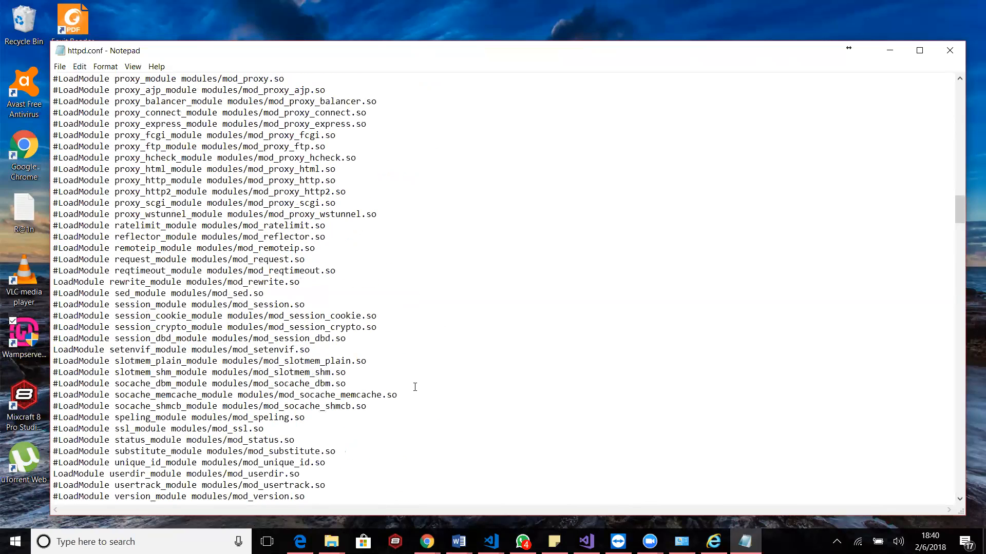
click(836, 542)
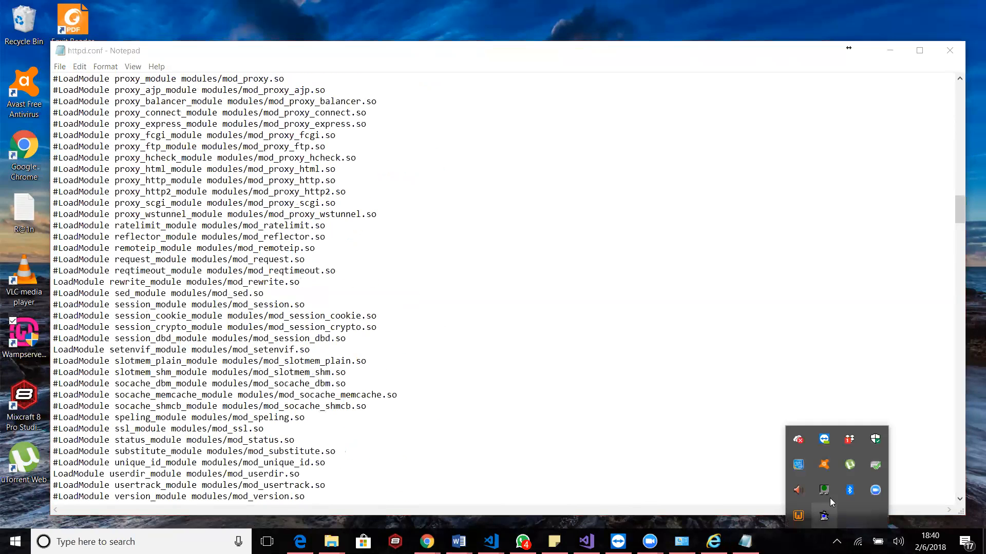
click(799, 515)
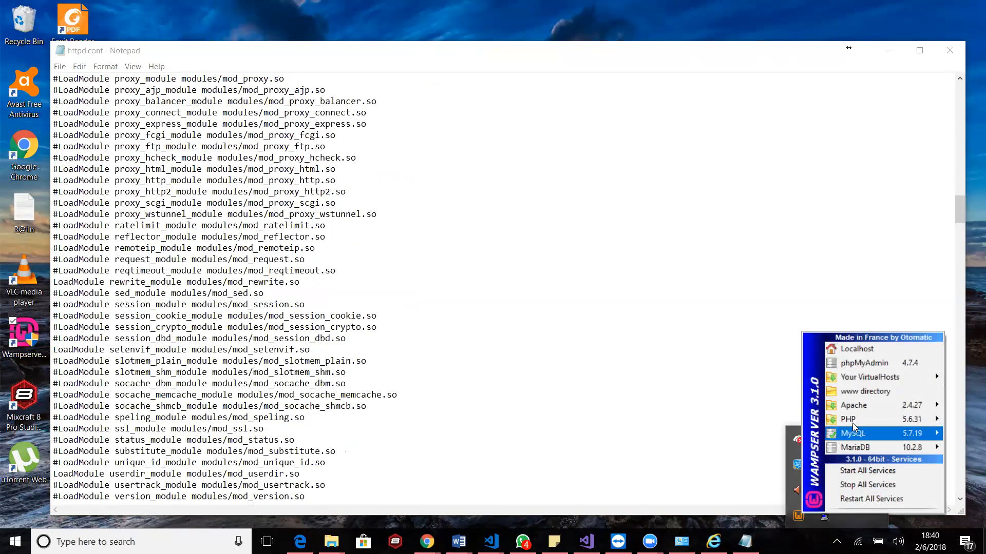
mouse_move(860, 409)
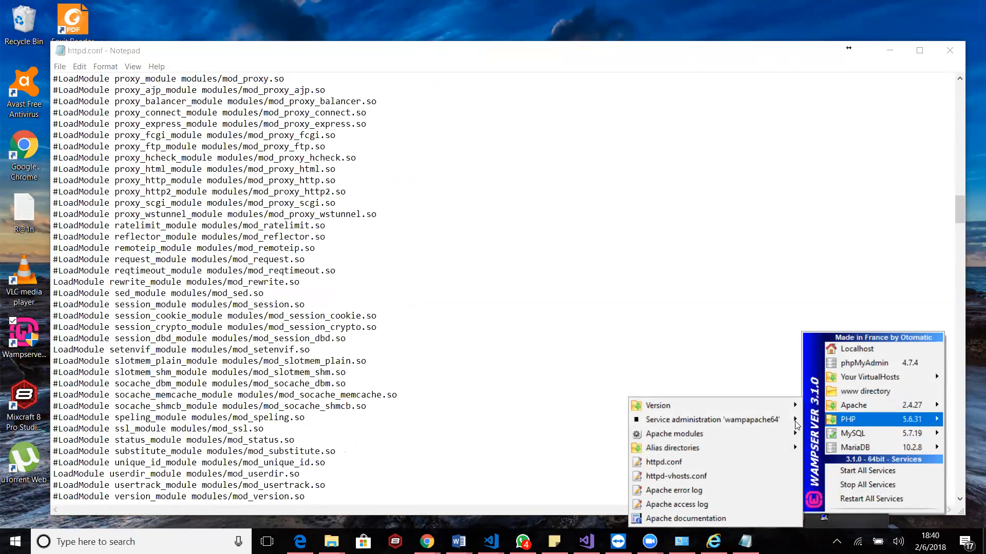
mouse_move(748, 435)
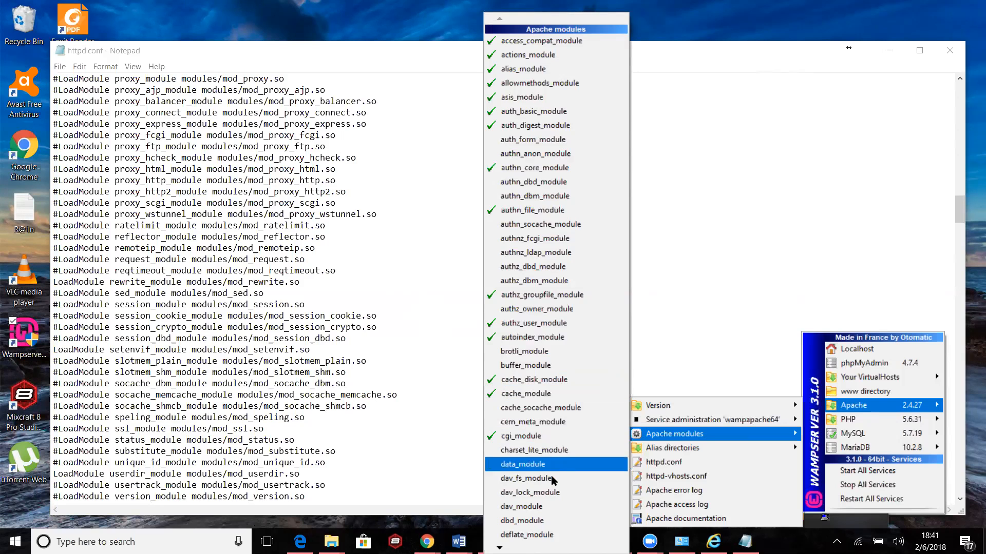
mouse_move(500, 548)
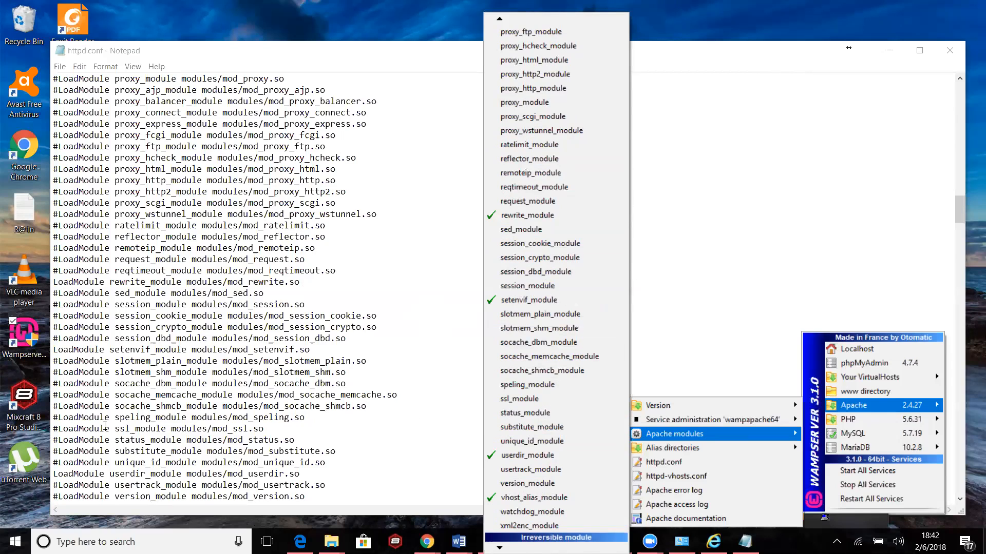
Highlight the leading # and the whole commented-out status_module line in httpd.conf
click(59, 440)
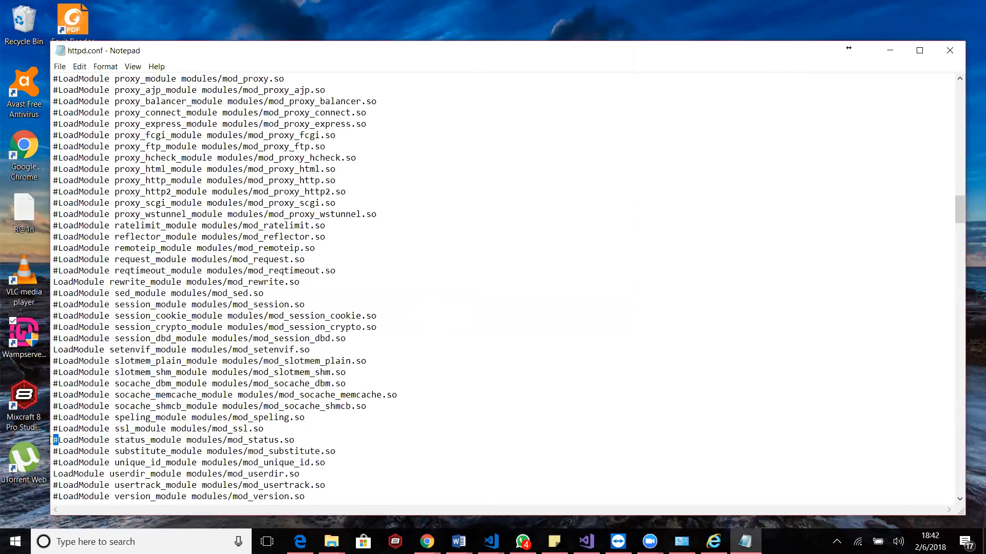
click(296, 440)
drag(294, 440, 52, 440)
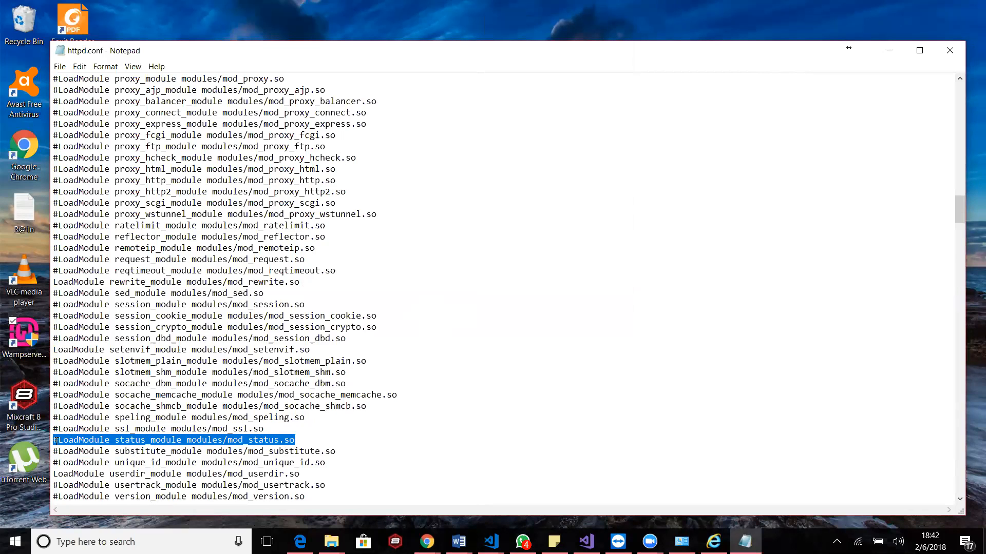
click(80, 441)
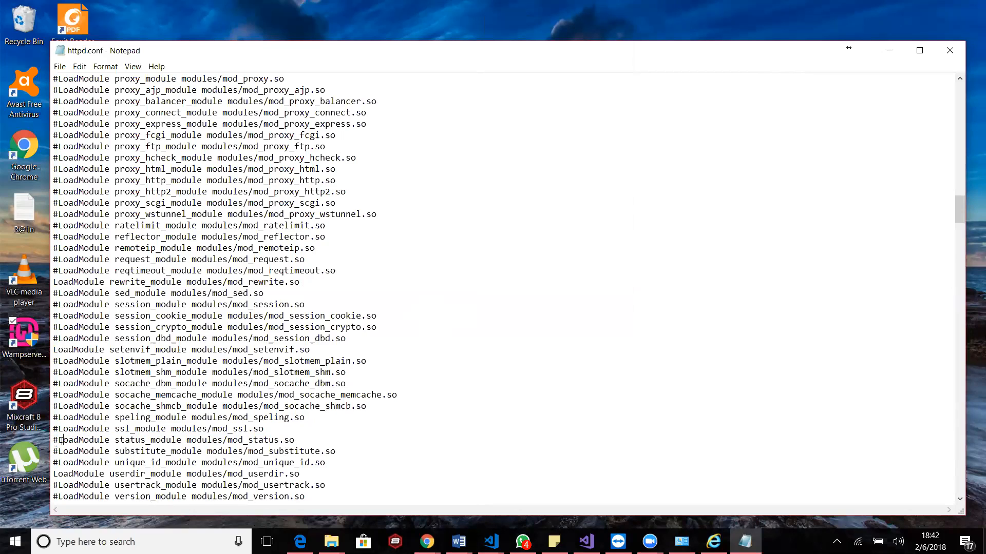
click(836, 541)
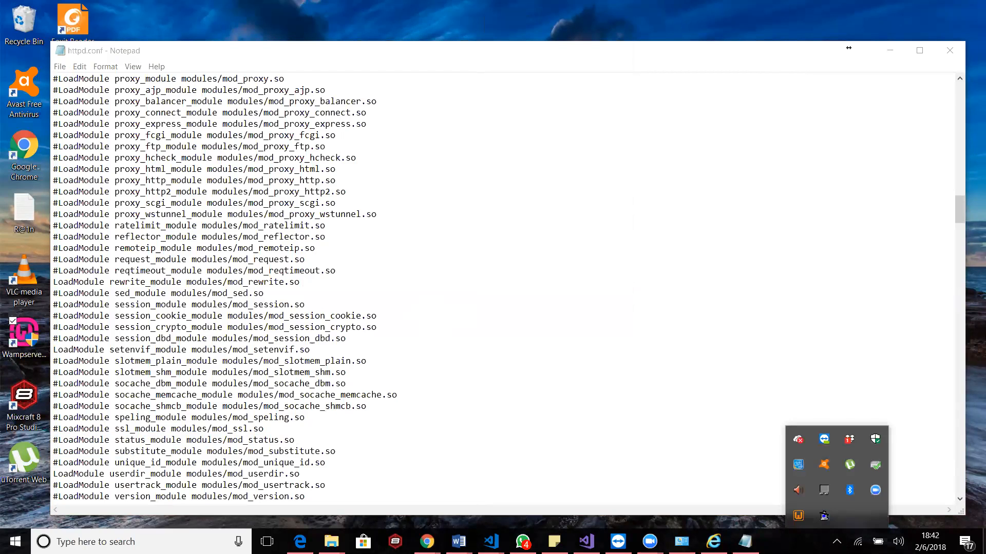
click(567, 269)
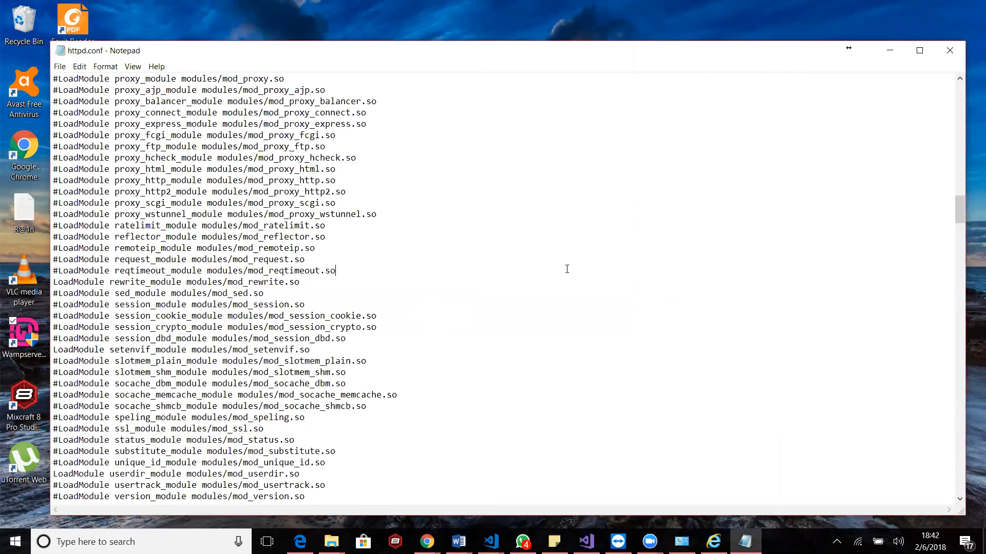
scroll(567, 269, up, 20)
scroll(567, 269, up, 2)
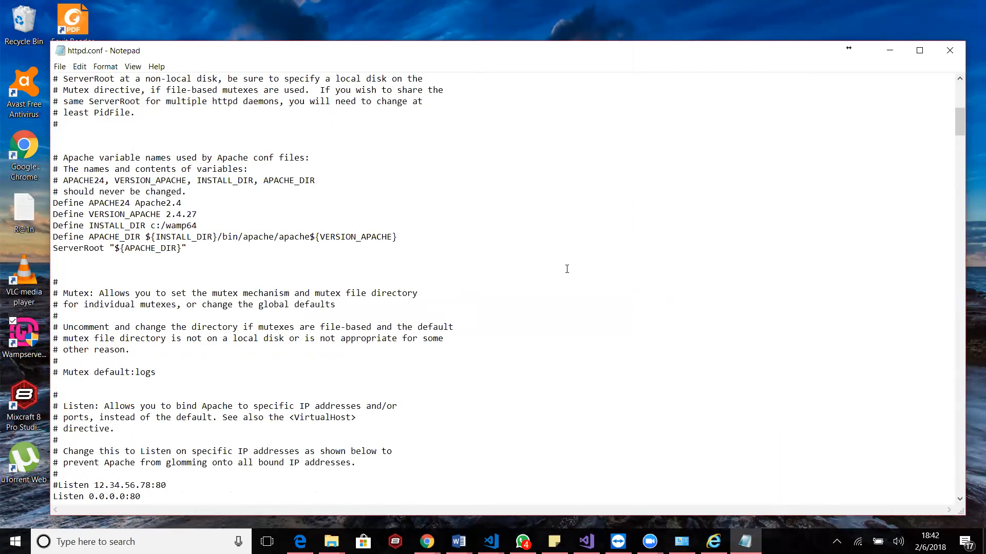
Open httpd.conf again from WampServer's Apache entries and close the duplicate window
click(837, 541)
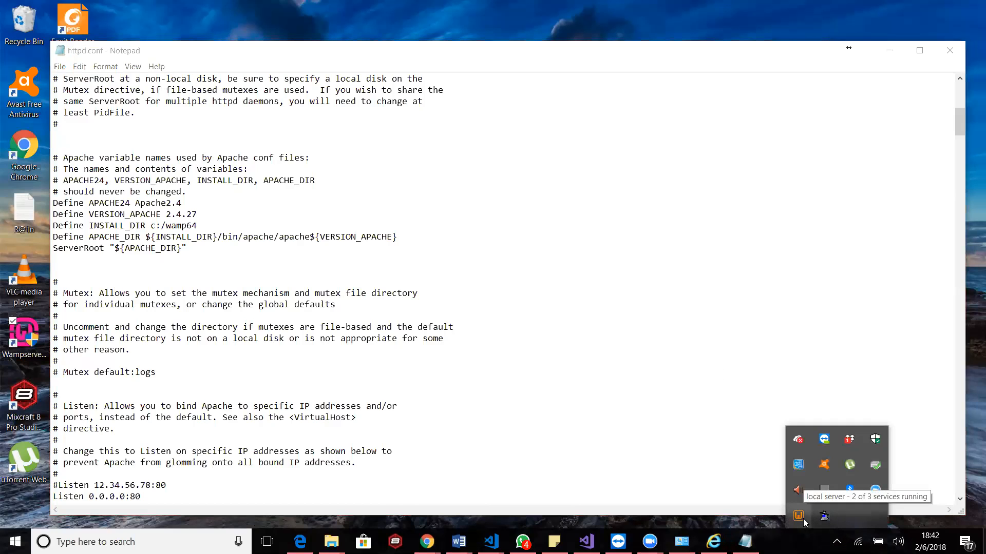
click(803, 519)
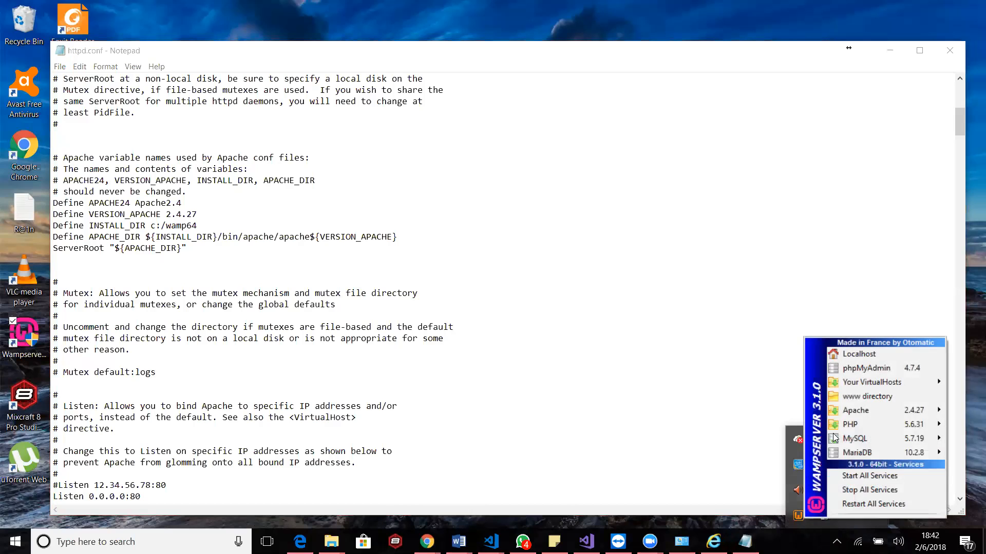
mouse_move(860, 417)
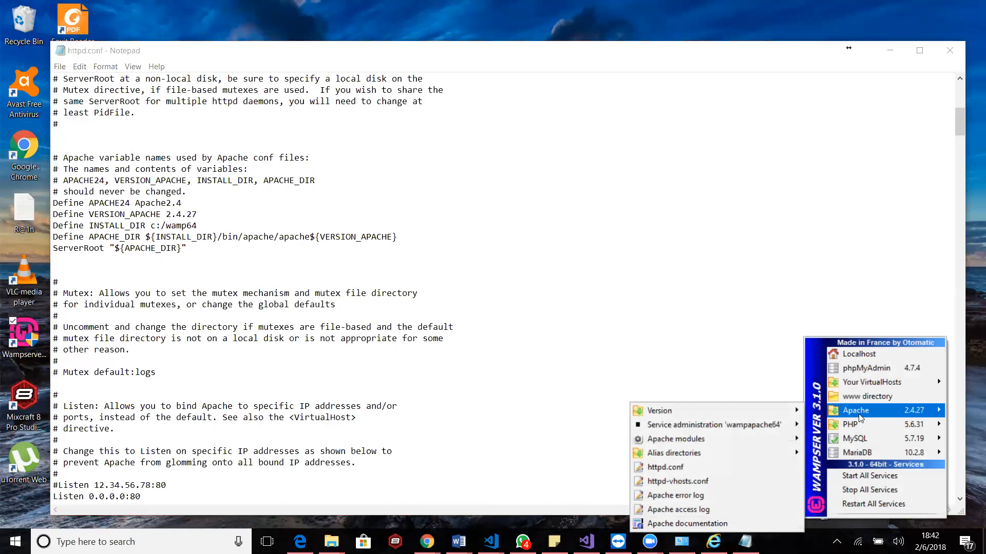
click(674, 475)
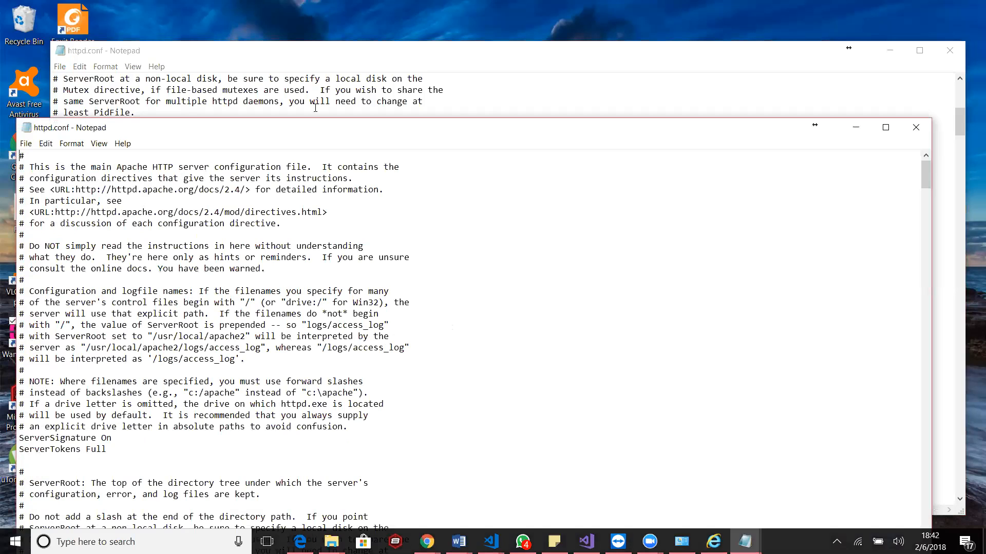
click(916, 127)
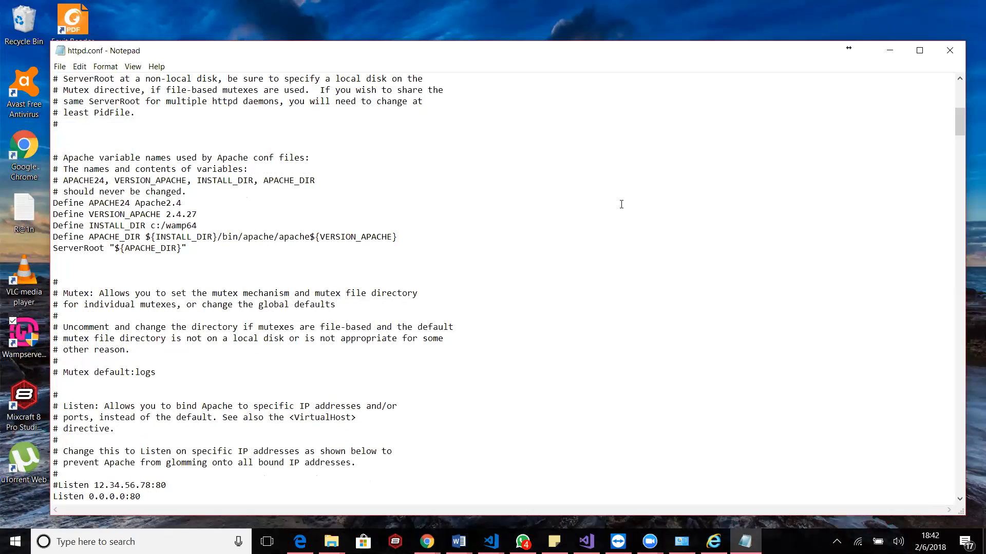
Select the entire contents of httpd.conf and clear the selection
click(837, 542)
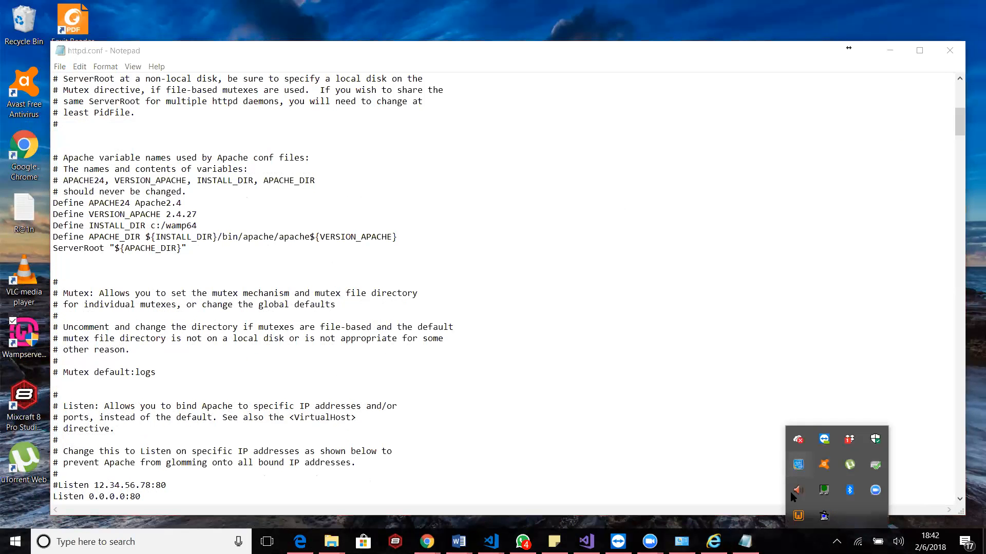
click(799, 518)
click(663, 265)
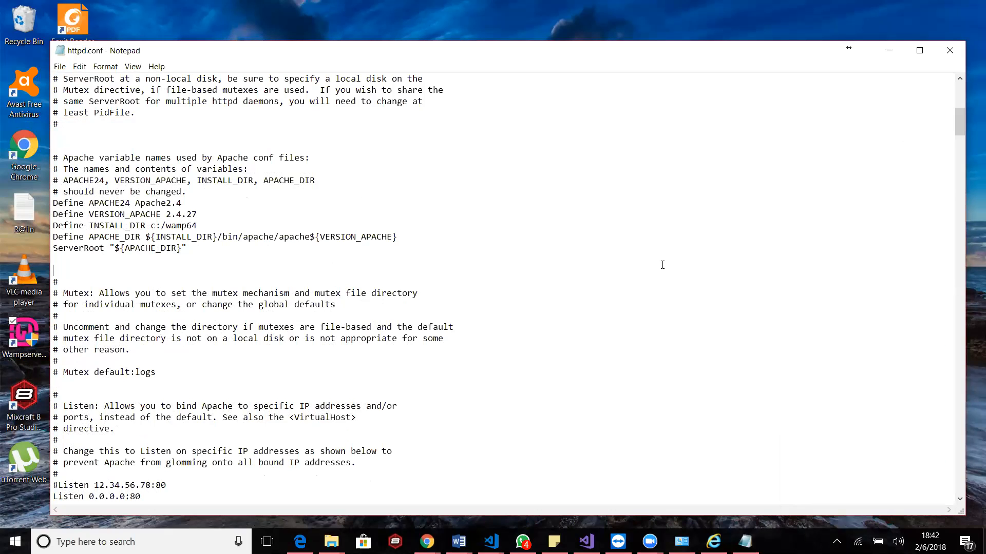
key(ctrl+a)
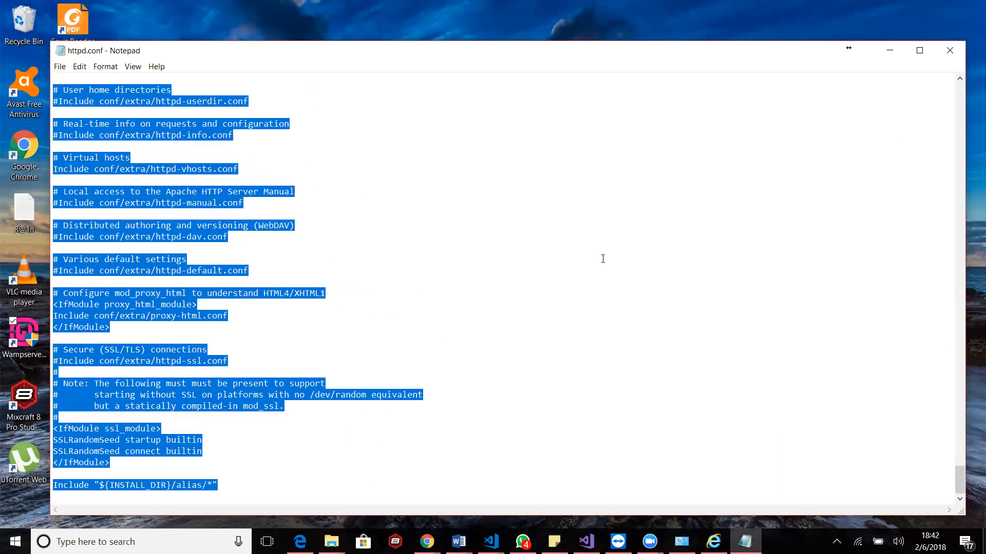
click(510, 361)
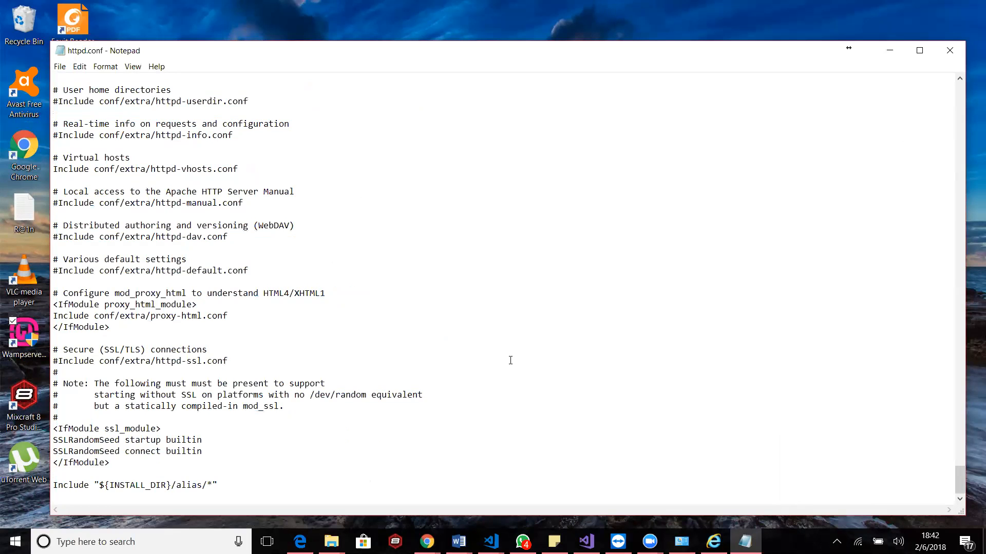
Go back up through httpd.conf to the Listen directives that set port 80
scroll(510, 360, up, 20)
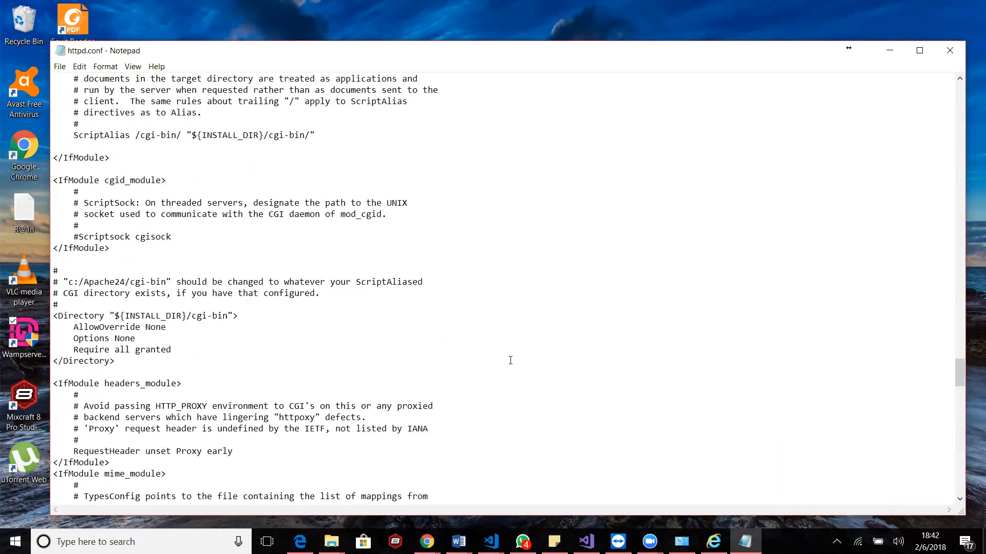
scroll(511, 360, up, 10)
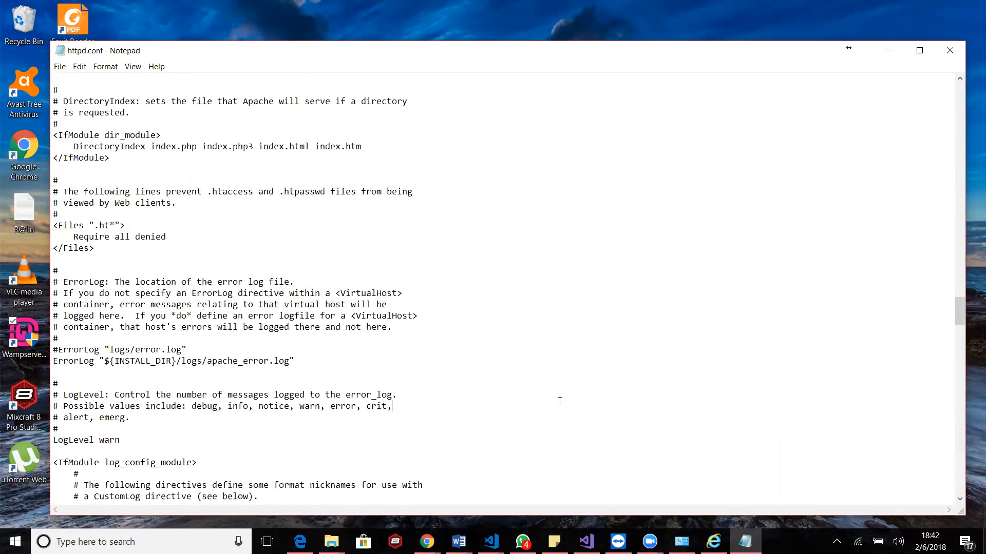
scroll(461, 250, up, 20)
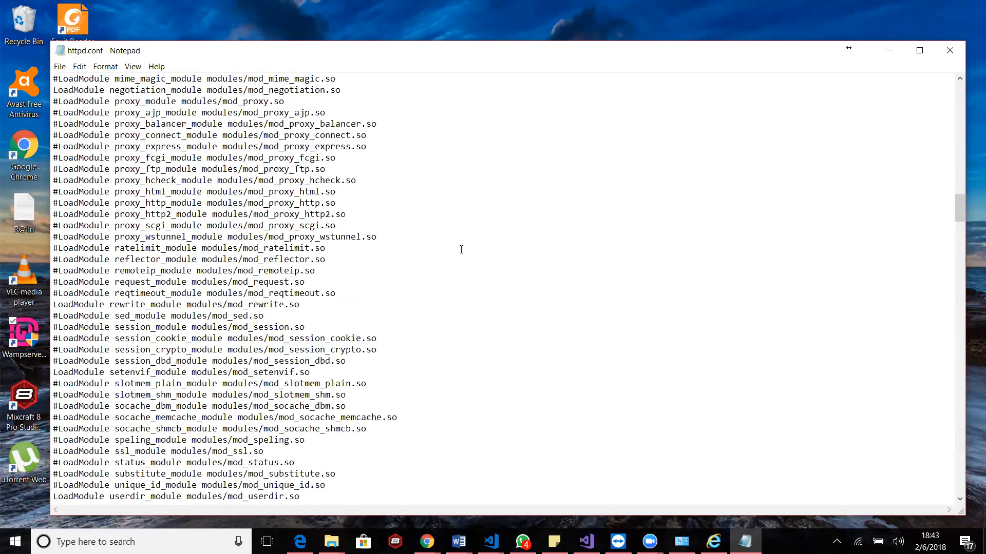
scroll(461, 249, up, 11)
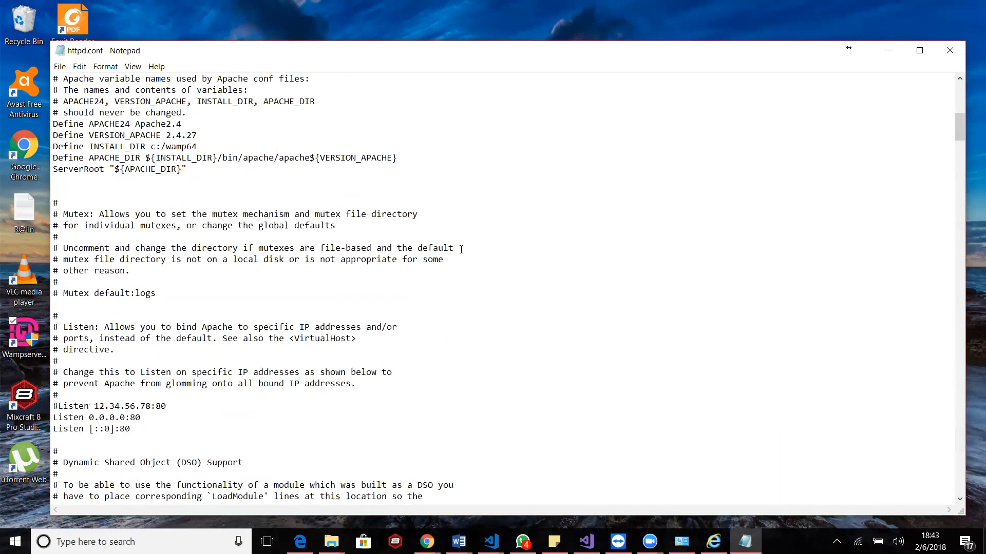
scroll(461, 249, down, 3)
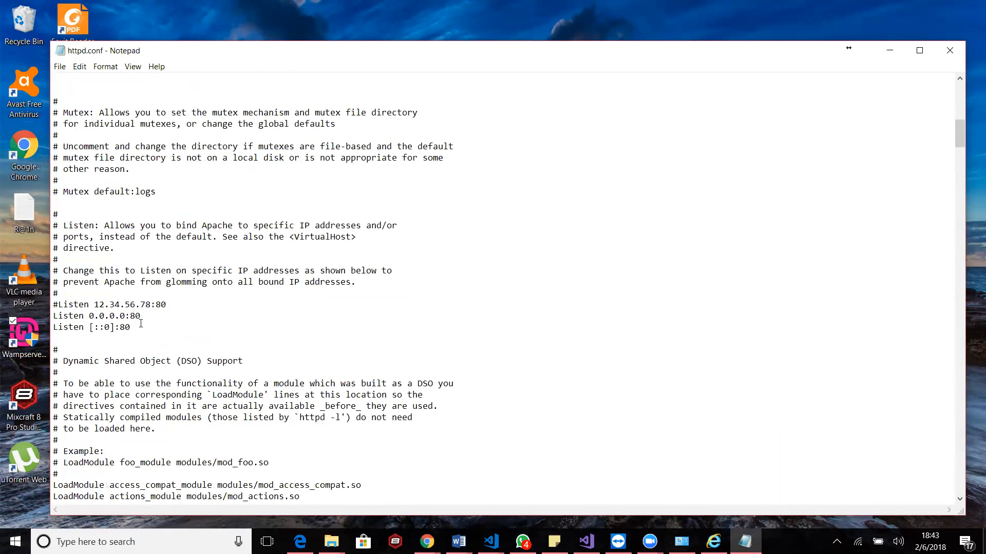
Search httpd.conf for "80" from the Listen directives and close the search
drag(19, 310, 40, 316)
click(189, 311)
key(ctrl+f)
text(80)
click(298, 180)
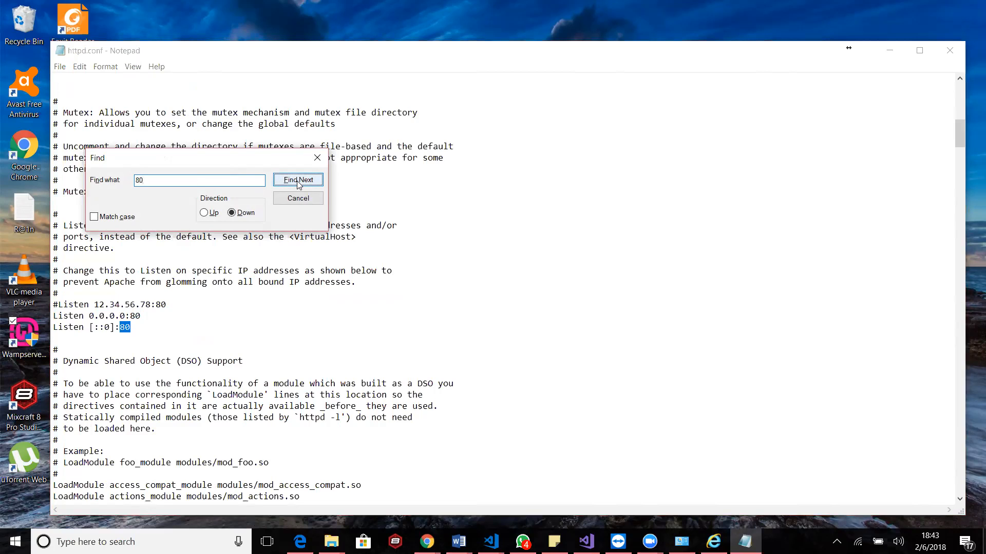
click(318, 157)
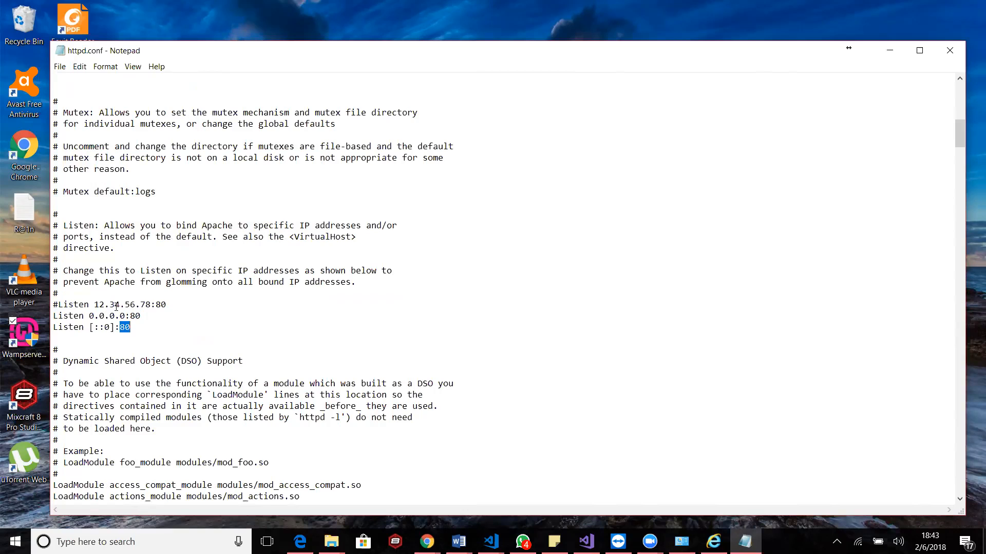
Set the port of both active Listen directives in httpd.conf to 81, save the file and close it
click(144, 318)
key(BackSpace)
text(1)
key(BackSpace)
text(1)
click(950, 50)
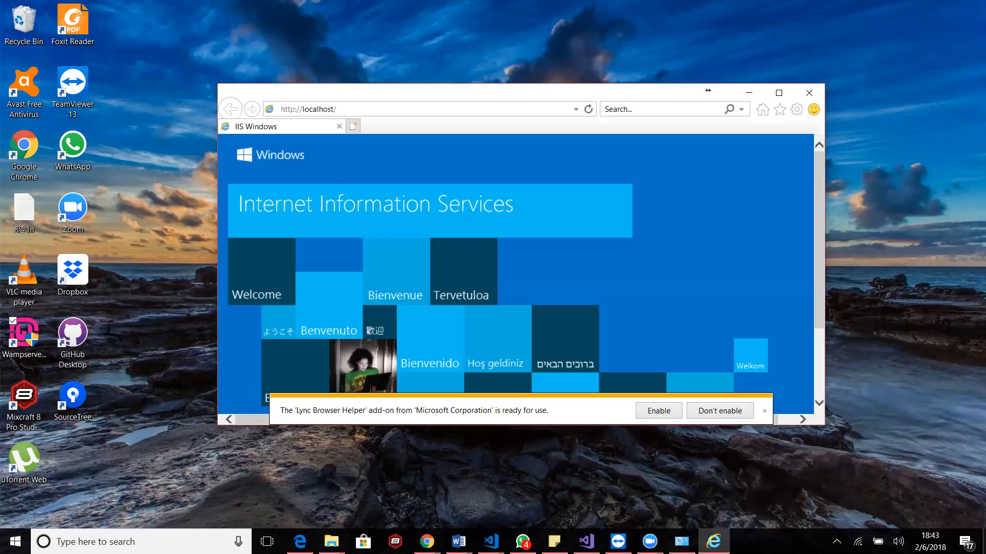
Restart all WampServer services
click(836, 542)
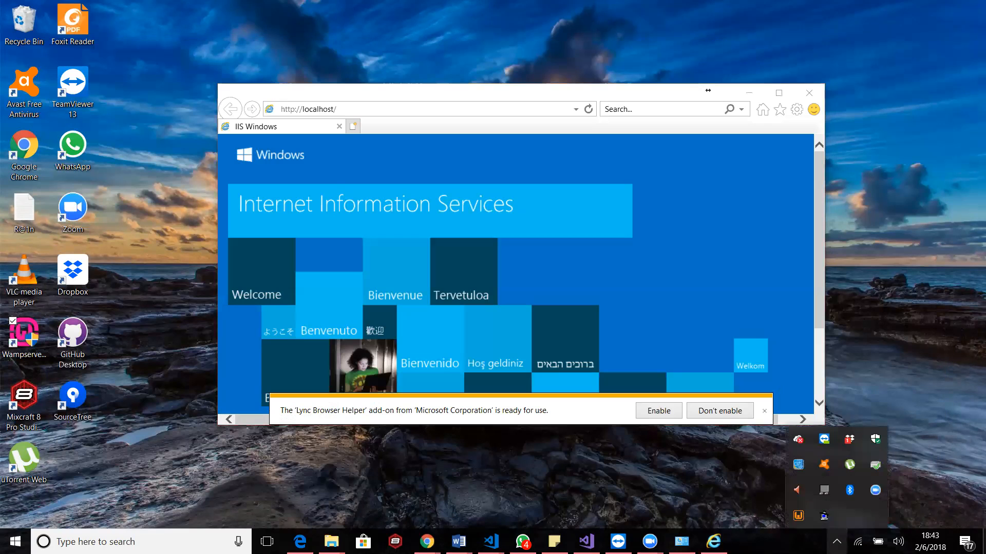
click(799, 522)
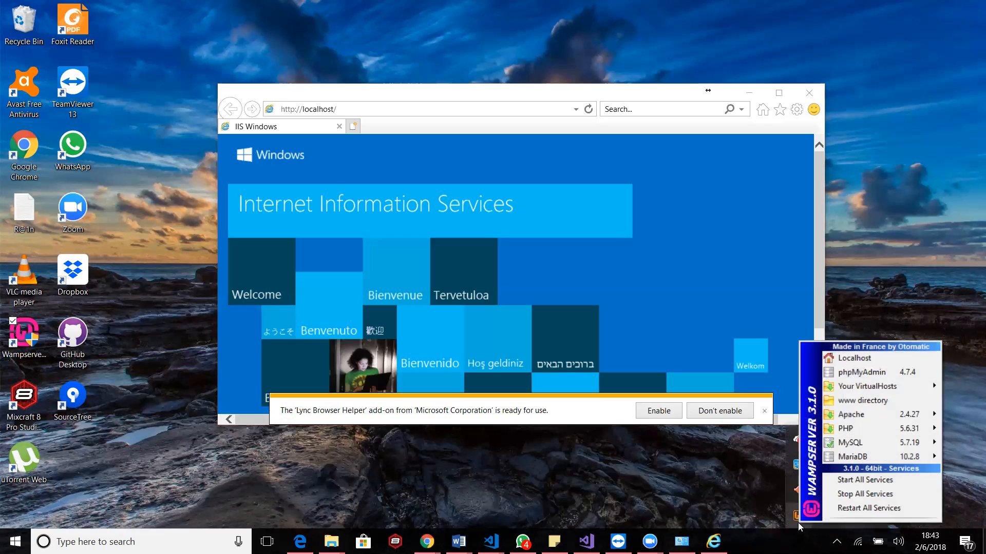
click(841, 508)
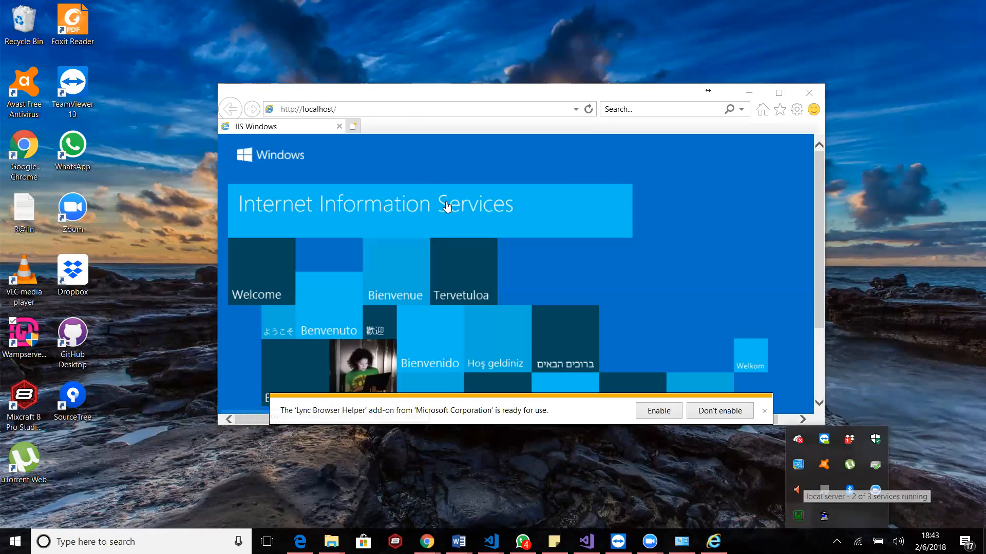
click(363, 109)
key(ctrl+c)
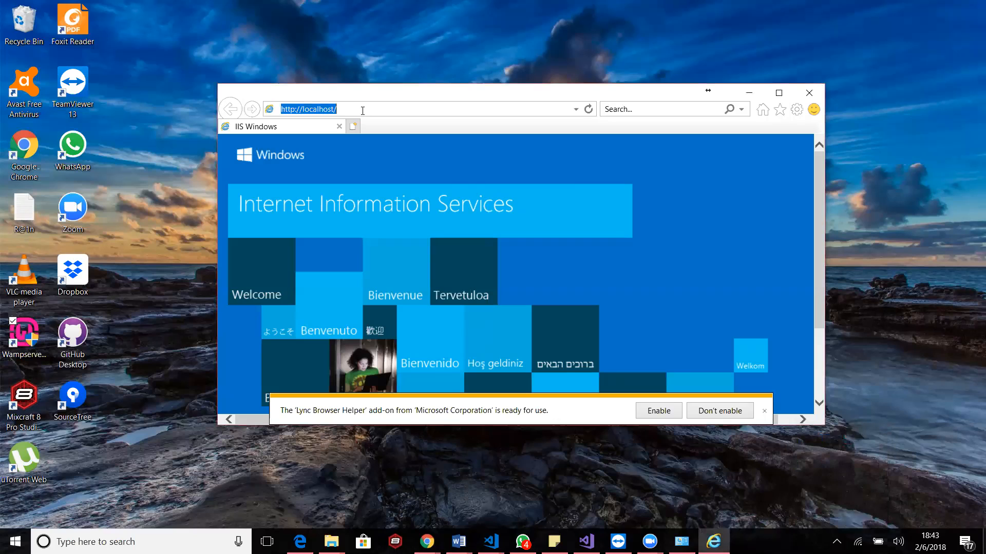
key(ctrl+t)
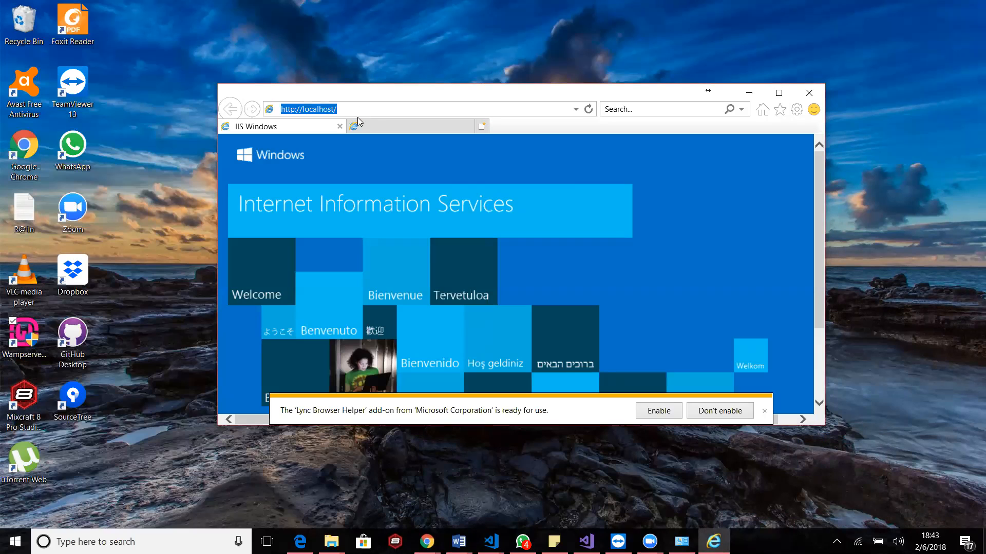
key(ctrl+v)
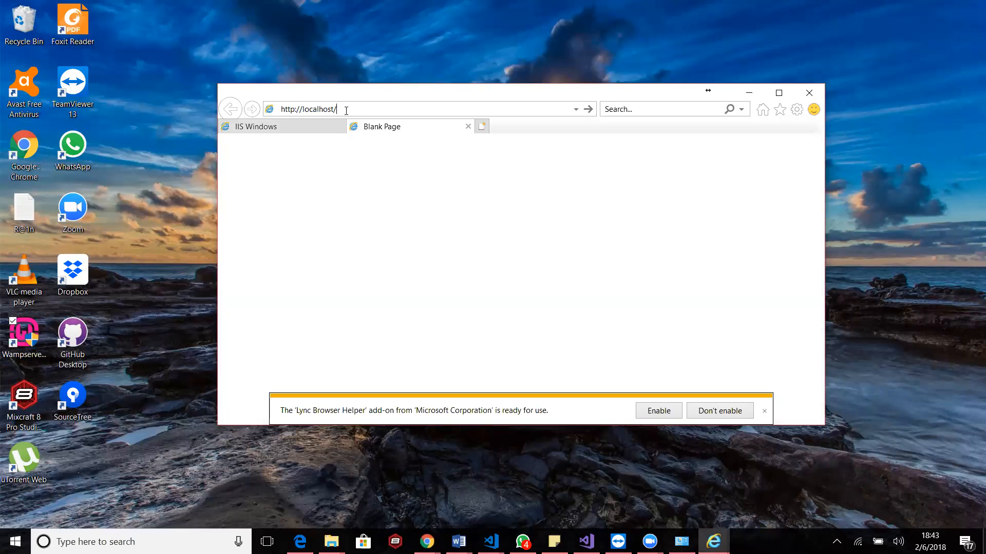
text(:81)
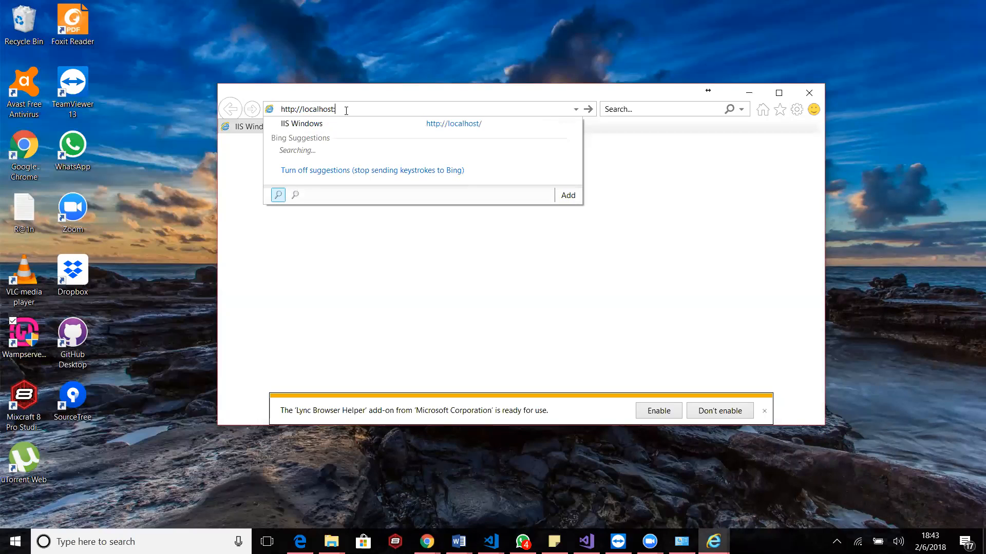
key(Return)
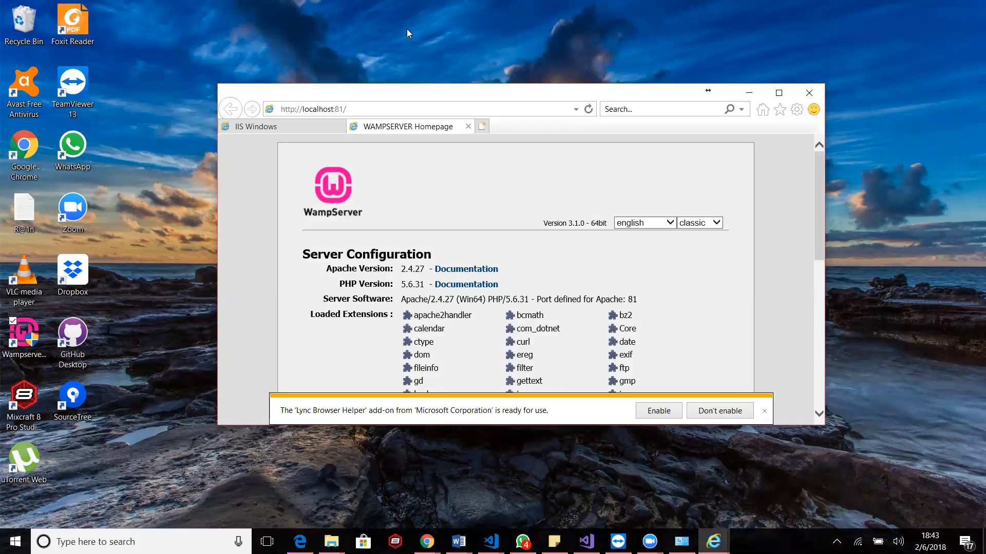
Maximize the browser and examine WampServer's homepage, highlighting the VirtualHost port message and dismissing the add-on notification
double_click(411, 99)
scroll(342, 388, down, 2)
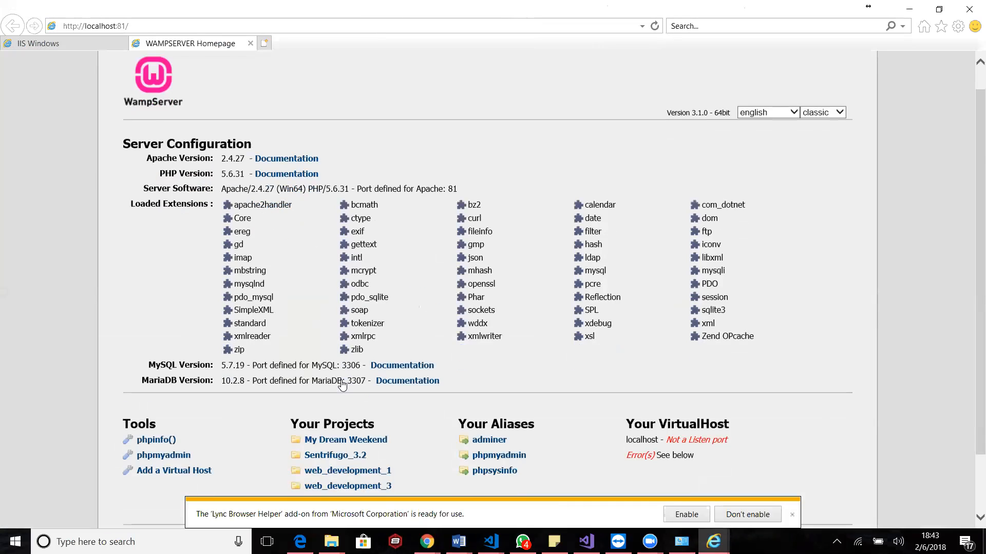
scroll(341, 390, up, 2)
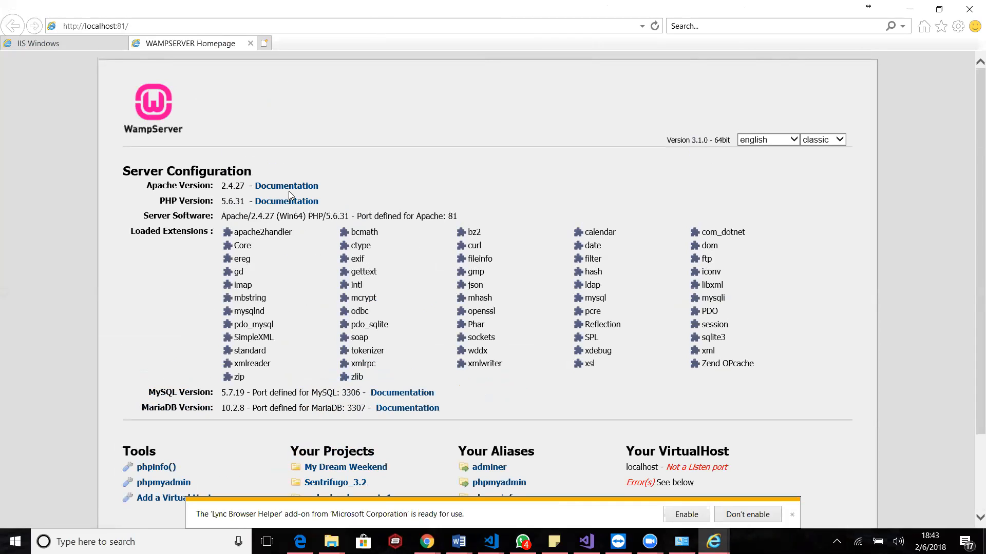
scroll(334, 265, down, 2)
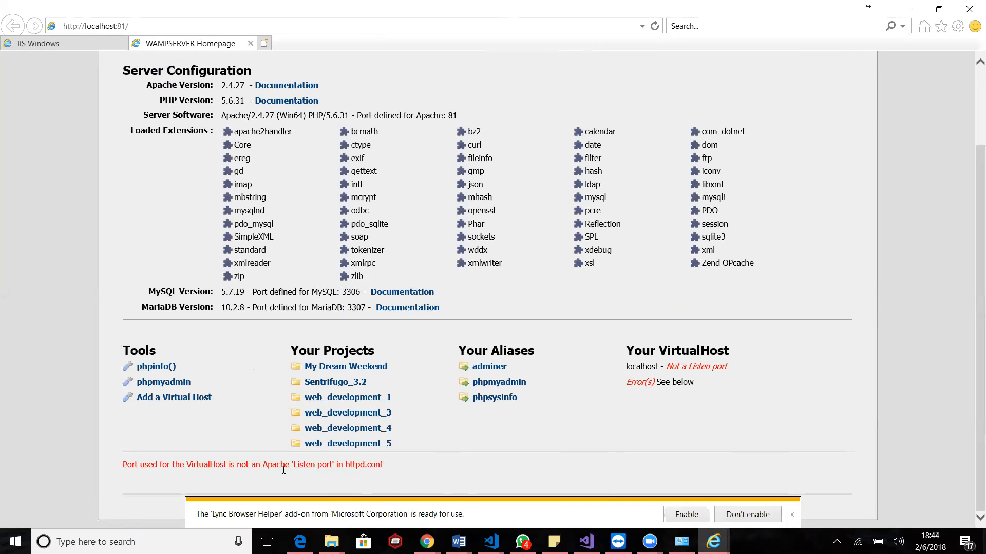
triple_click(124, 467)
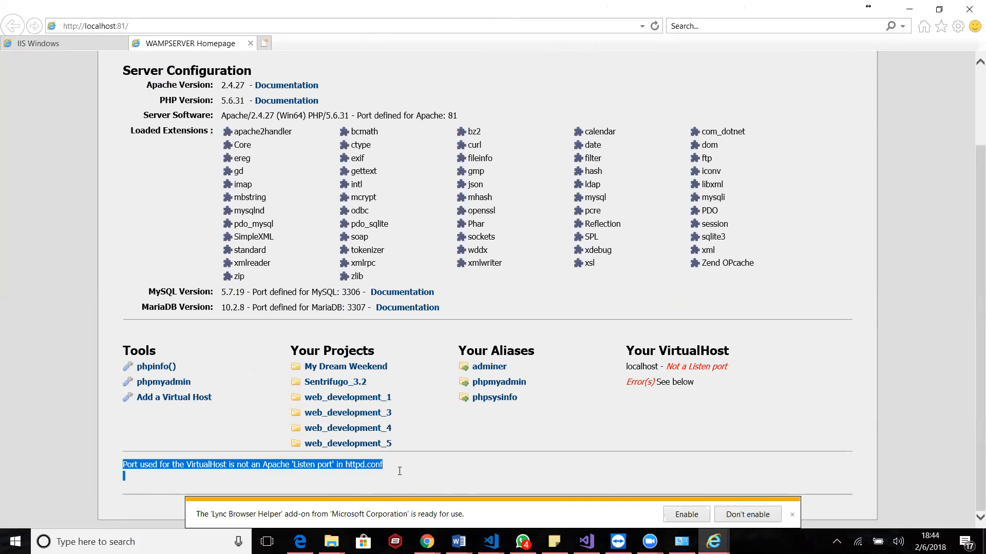
click(570, 470)
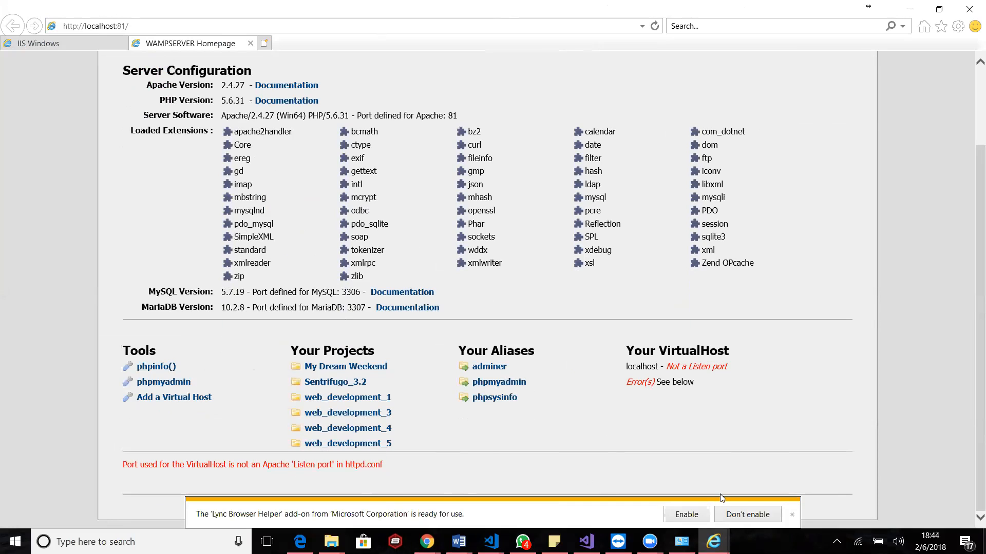
click(793, 516)
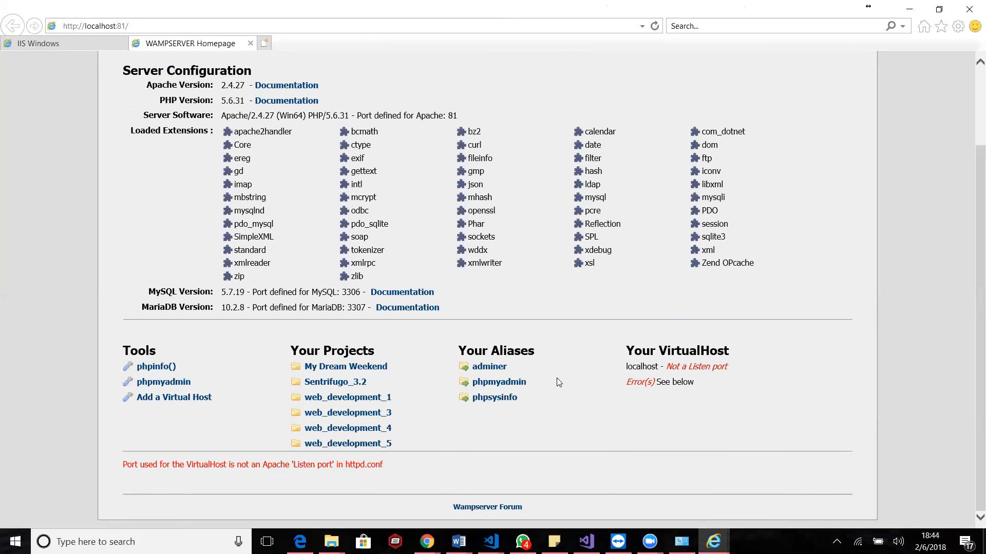
scroll(558, 380, up, 2)
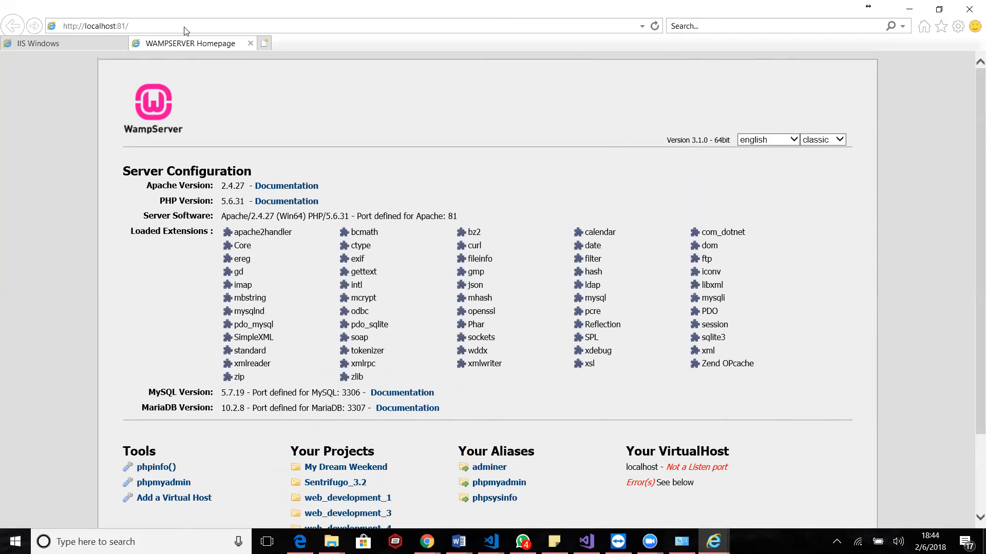
Switch to the IIS Windows tab and check its localhost address
click(63, 46)
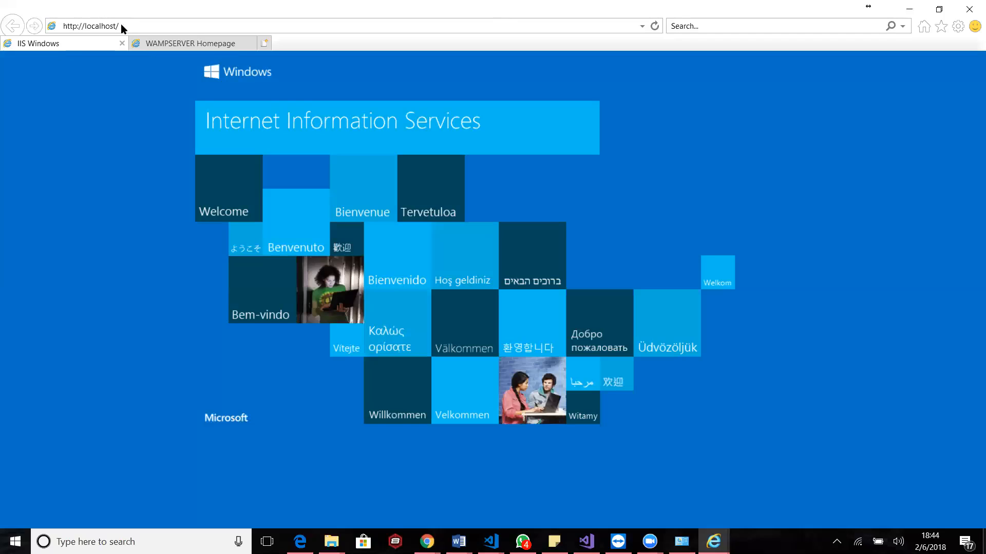
click(118, 28)
click(149, 189)
Search Windows for "iis", open Internet Information Services (IIS) Manager and maximize its window
click(204, 534)
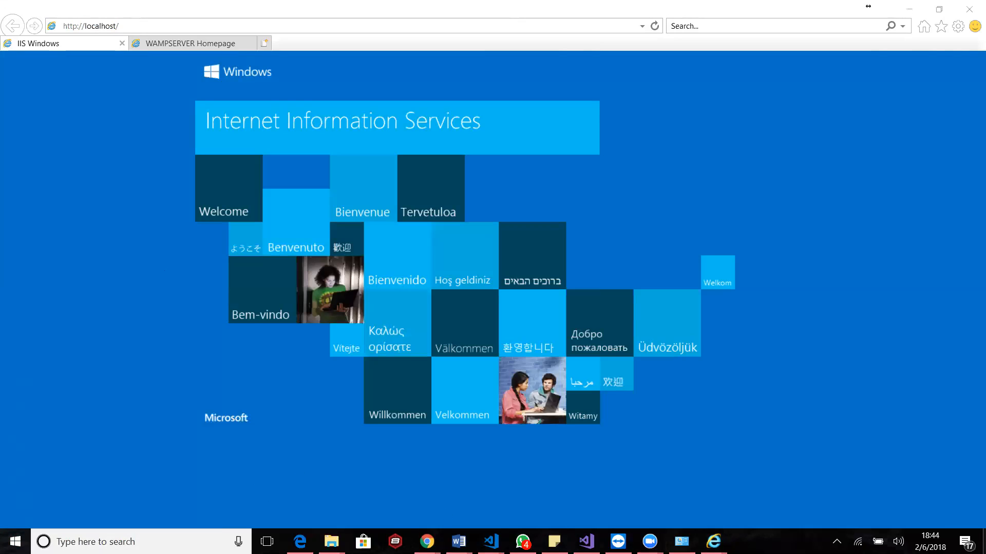
text(iis)
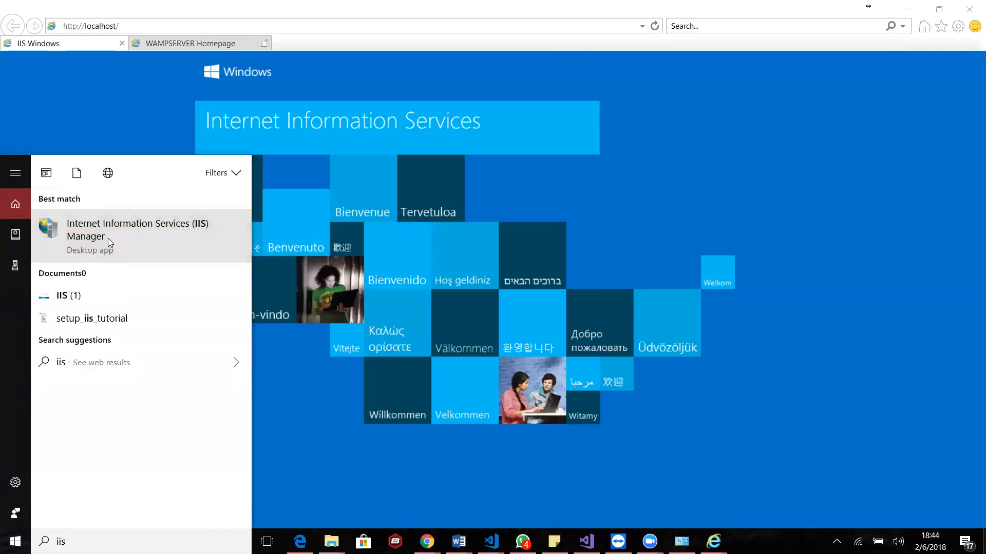
click(115, 246)
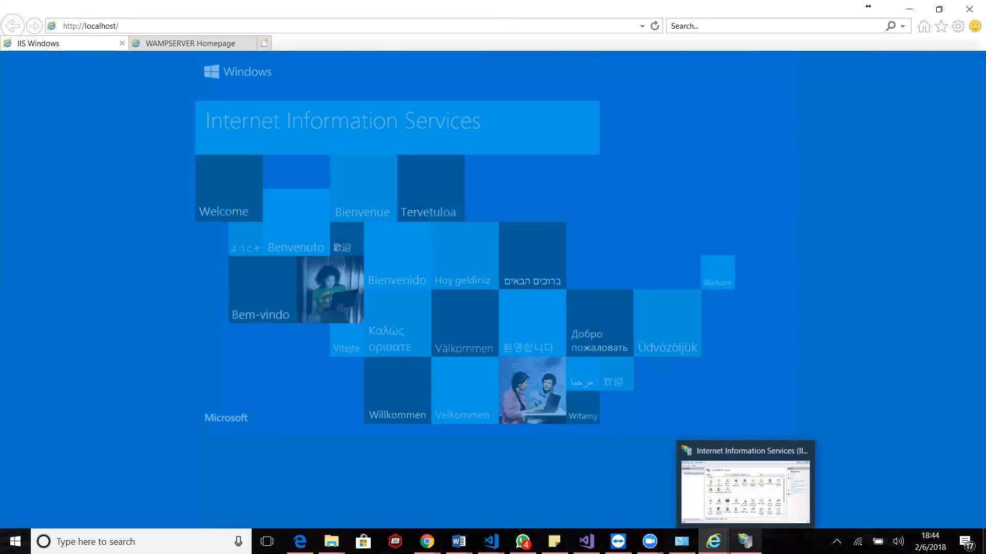
click(745, 542)
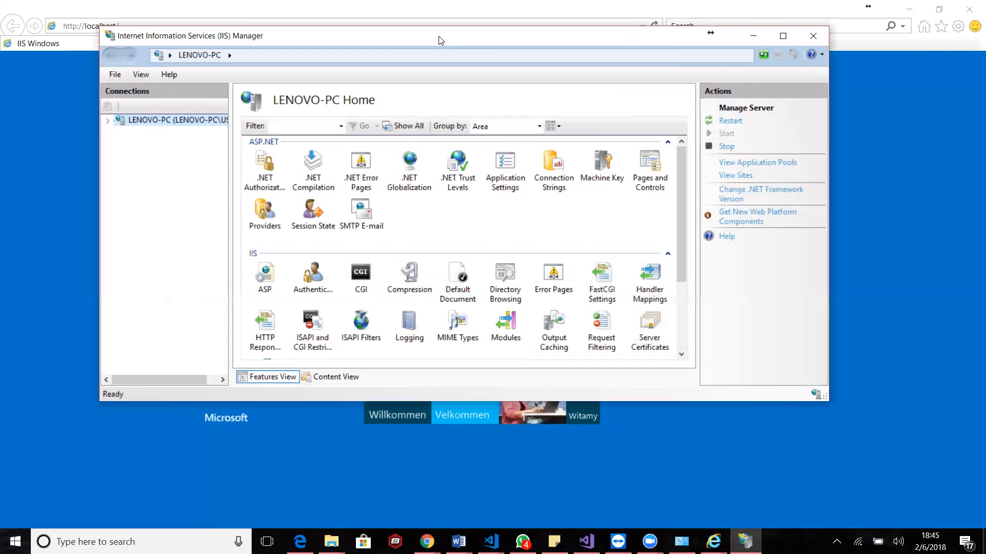
double_click(438, 36)
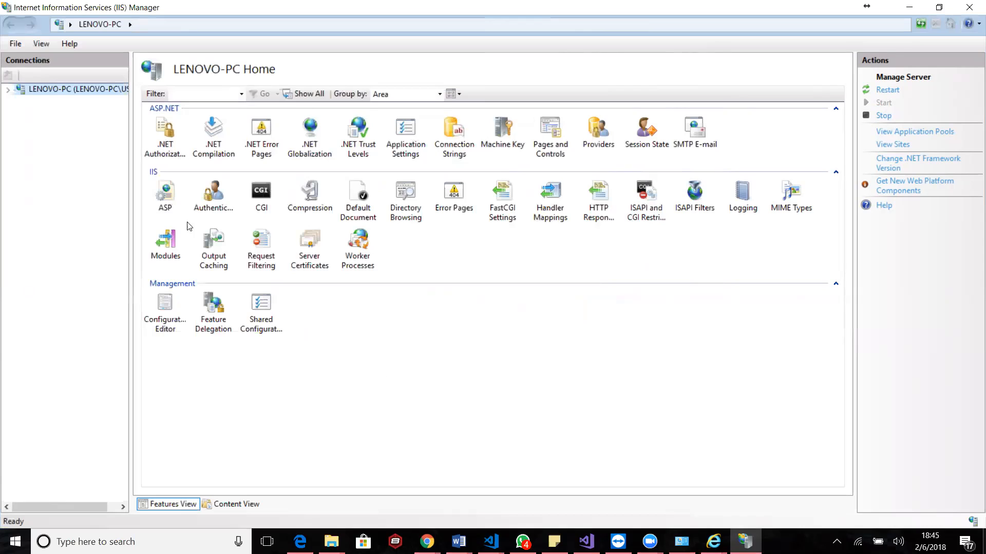
Expand the server and its Sites in IIS Manager and show the Default Web Site's home view
click(8, 91)
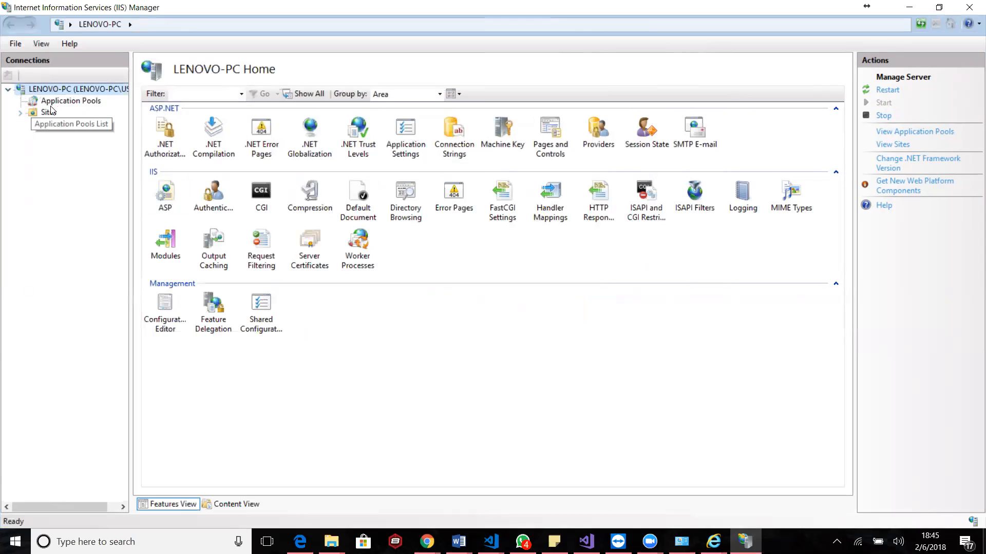
click(20, 113)
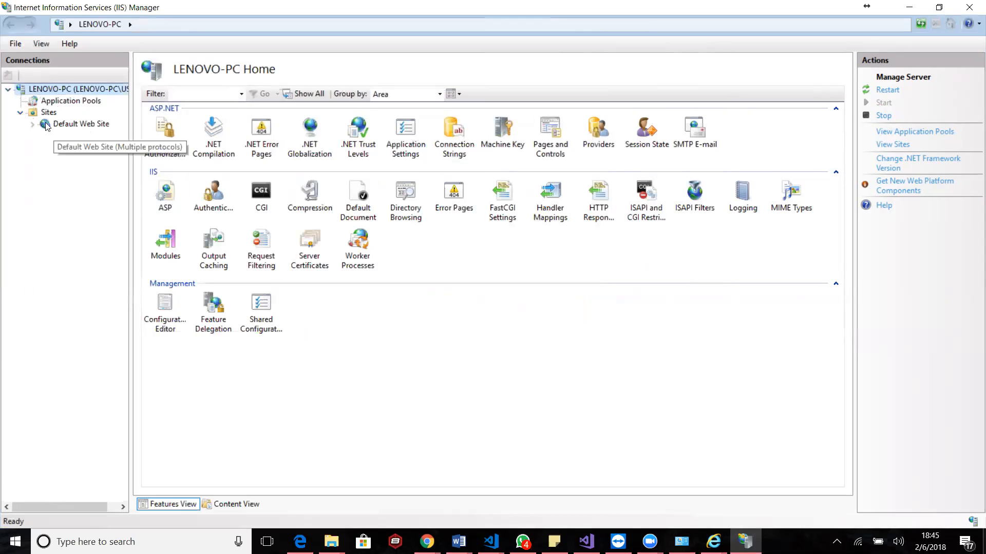
click(32, 124)
click(73, 125)
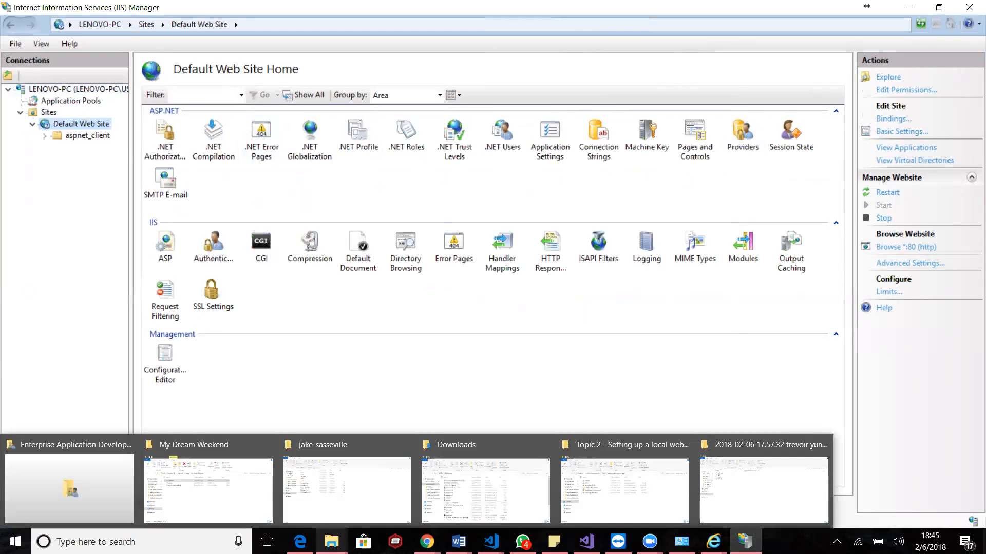
click(331, 542)
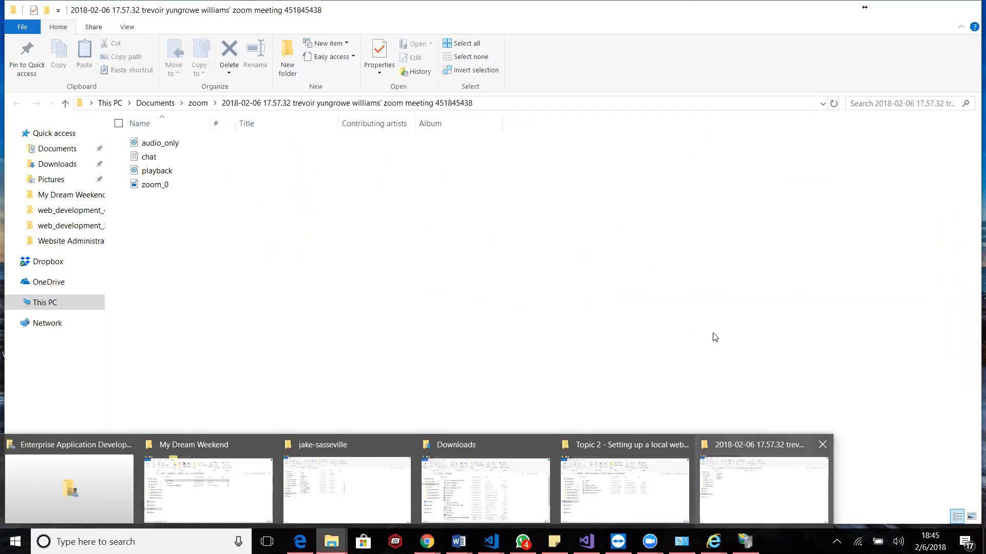
click(526, 354)
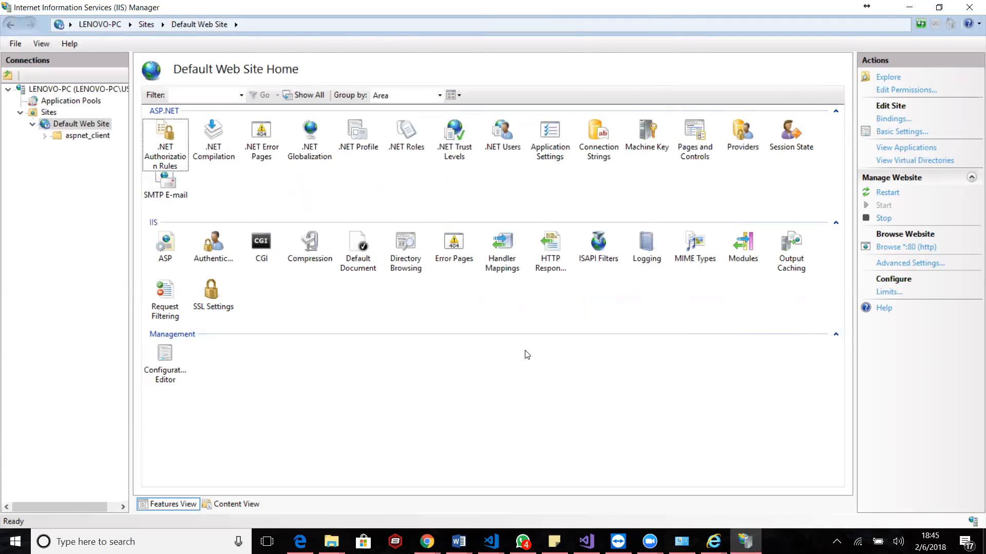
Return to the WampServer homepage in the browser and highlight its localhost:81 address
key(alt+Tab)
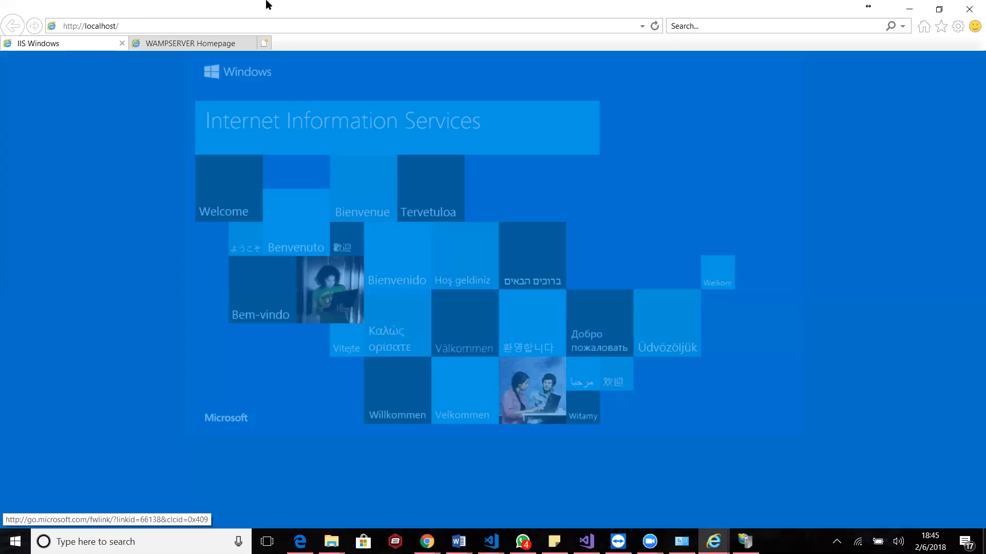
click(170, 46)
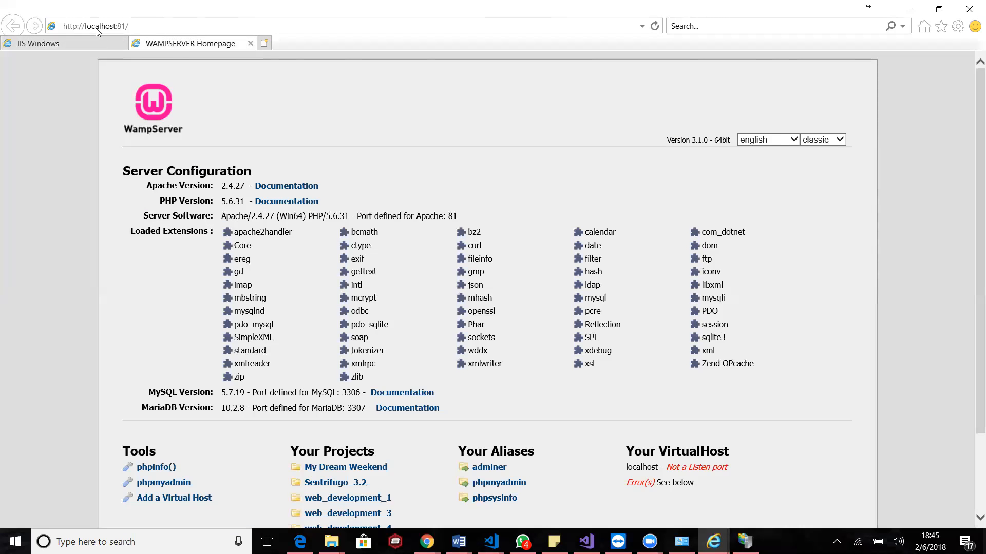
click(143, 27)
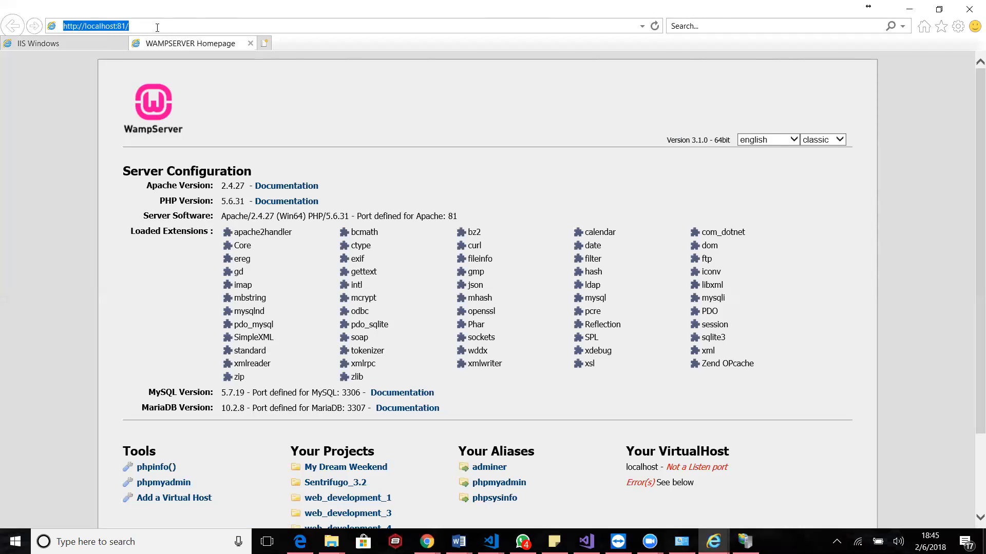
click(157, 28)
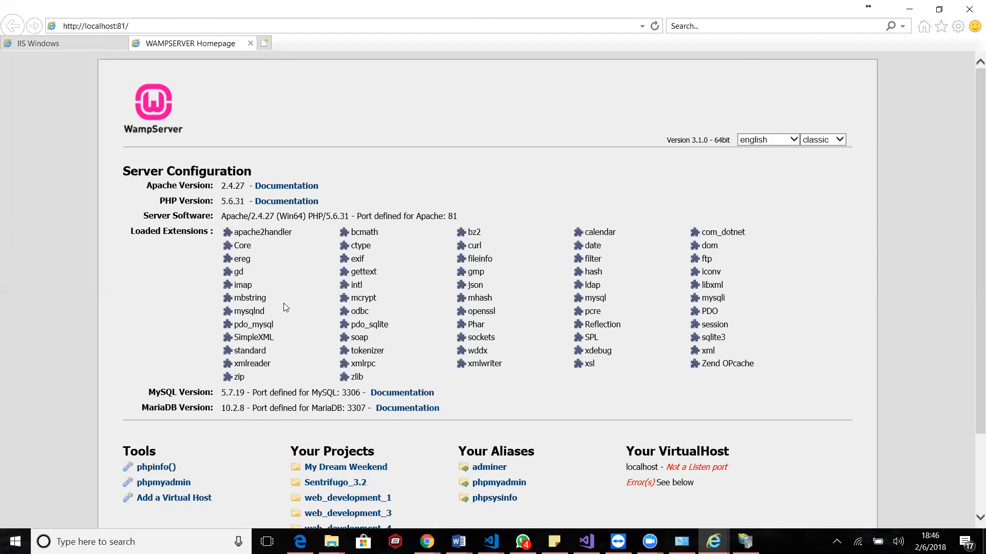
click(261, 485)
click(179, 28)
click(197, 28)
text(sentrifugo)
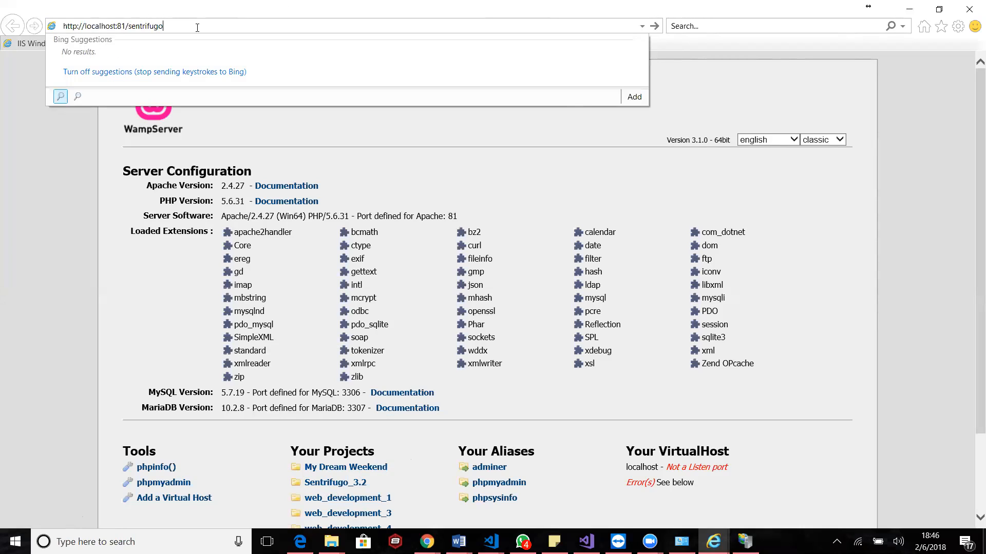
text(_3.2)
key(Return)
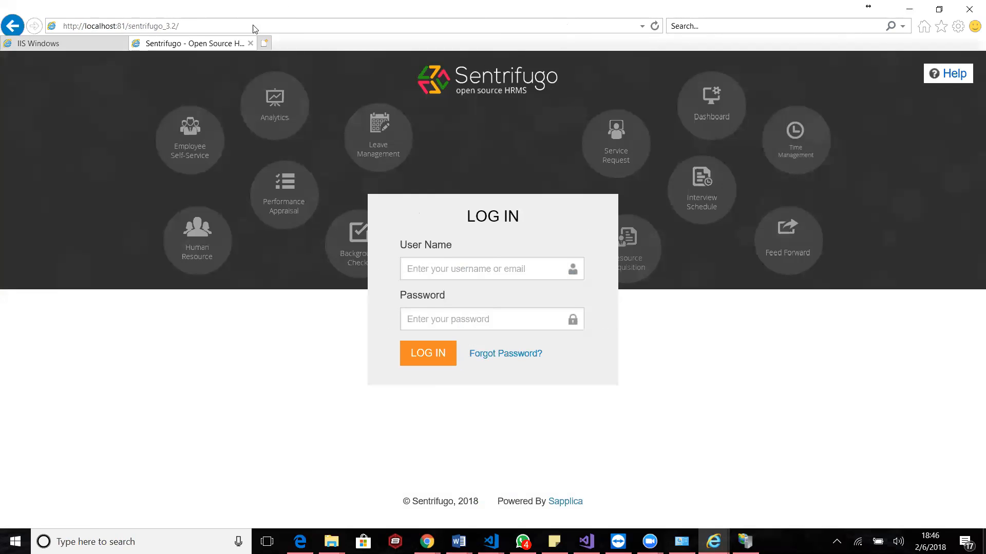
double_click(122, 26)
key(BackSpace)
key(BackSpace)
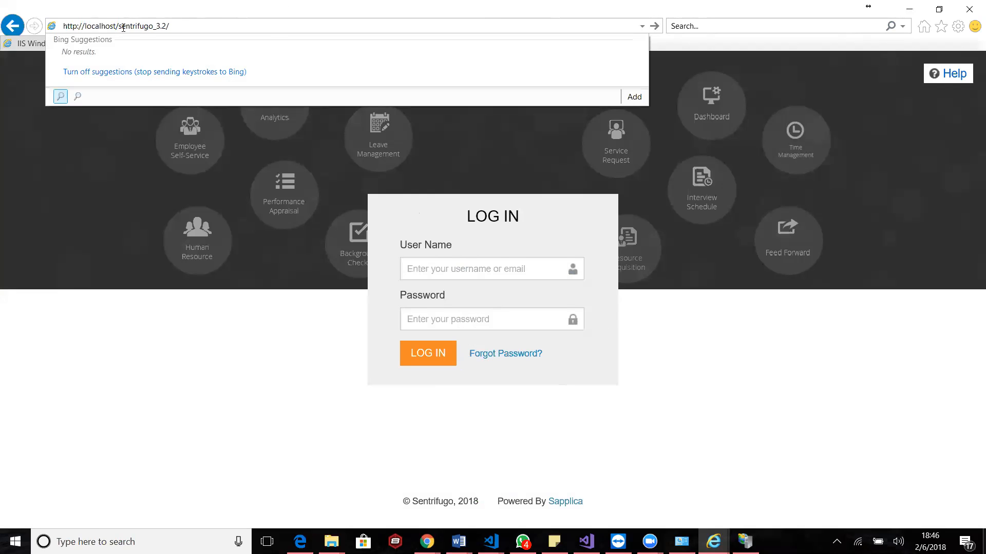
key(Return)
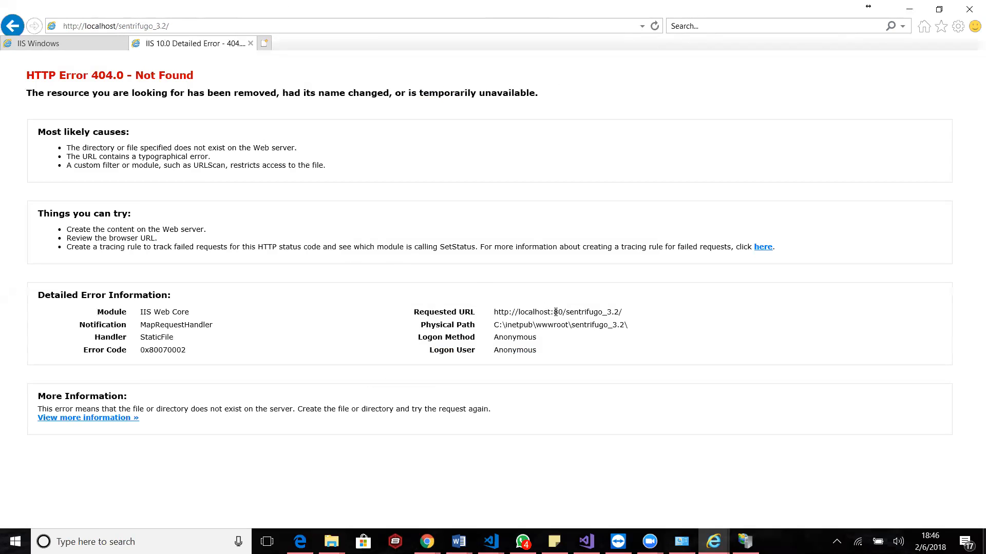
click(745, 542)
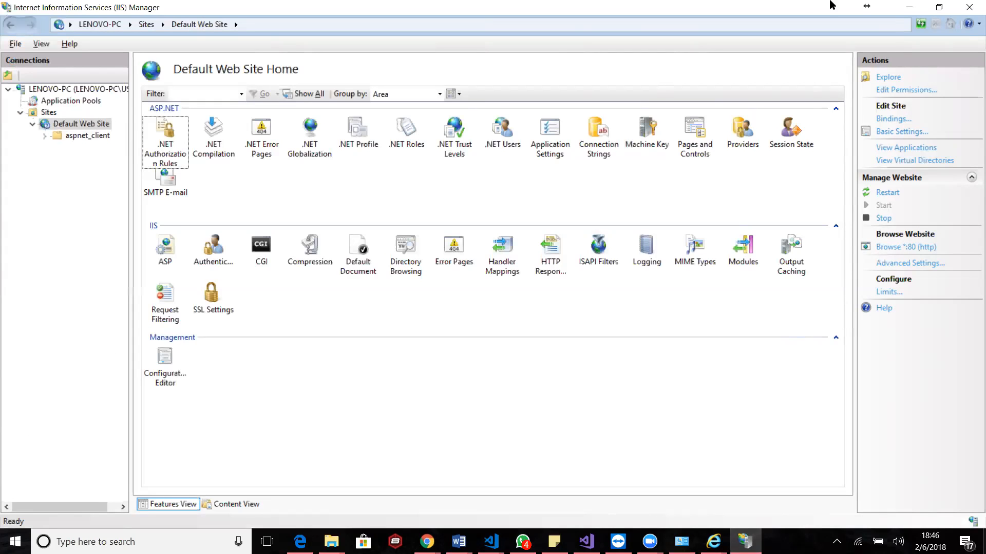
click(920, 12)
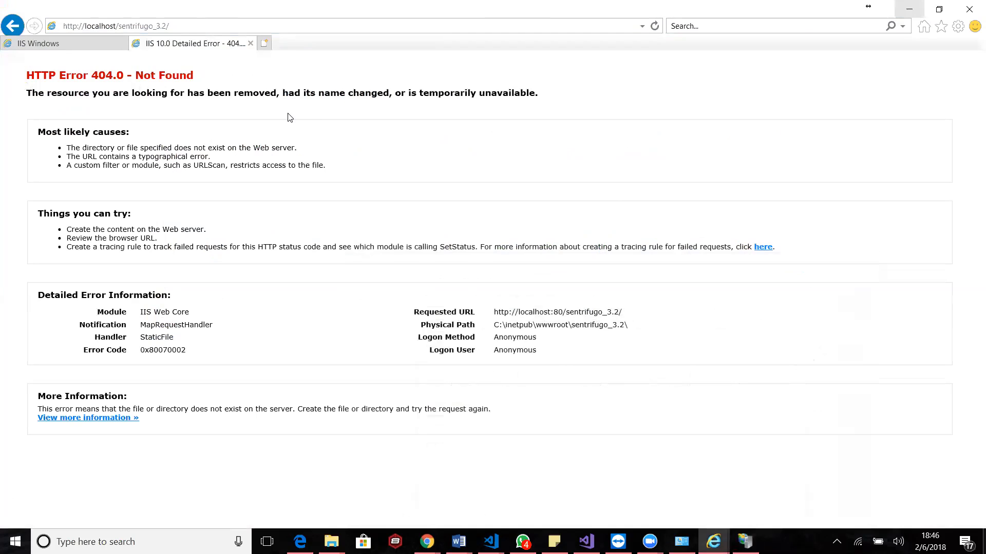
click(17, 29)
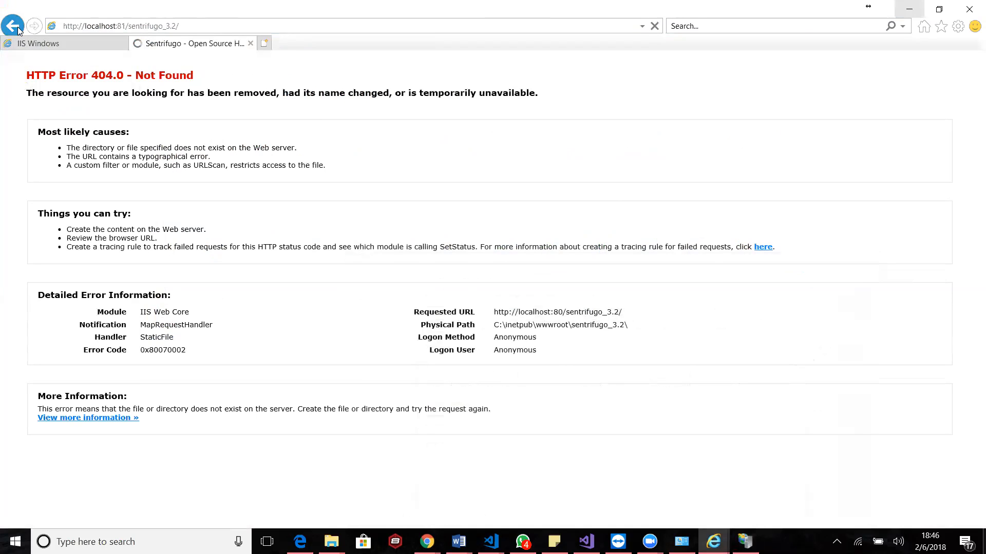
click(18, 29)
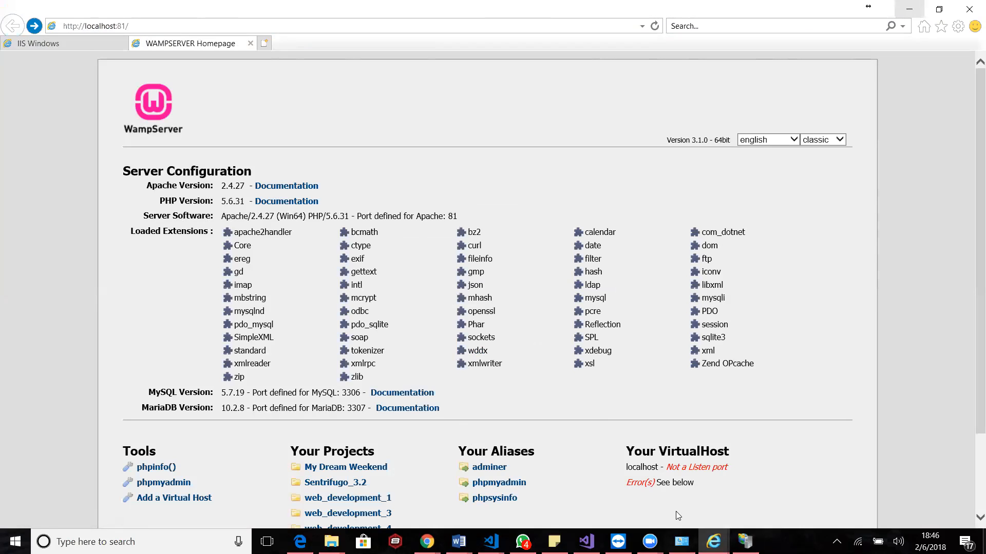
Examine the port setting in the Add Website form for Sites in IIS Manager and dismiss the form
click(745, 542)
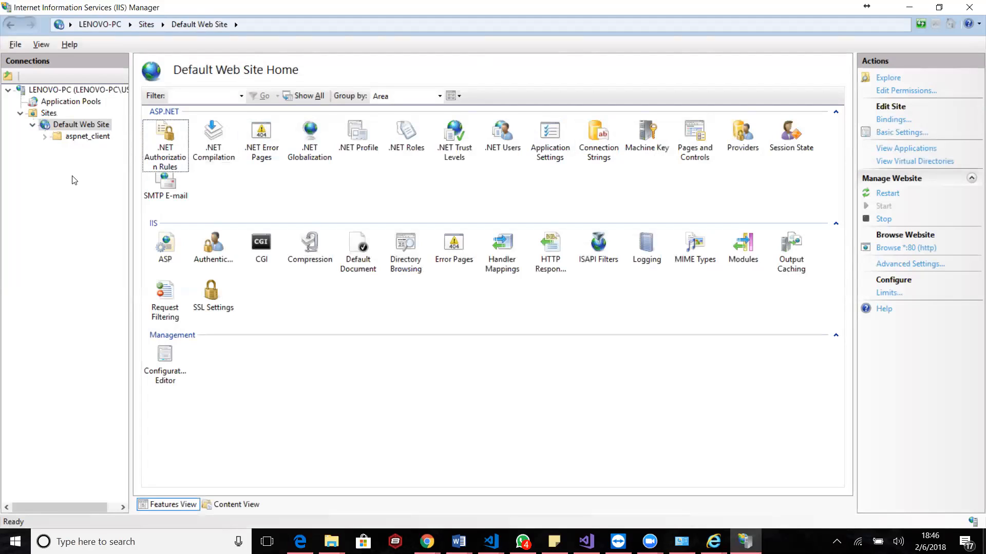
click(41, 116)
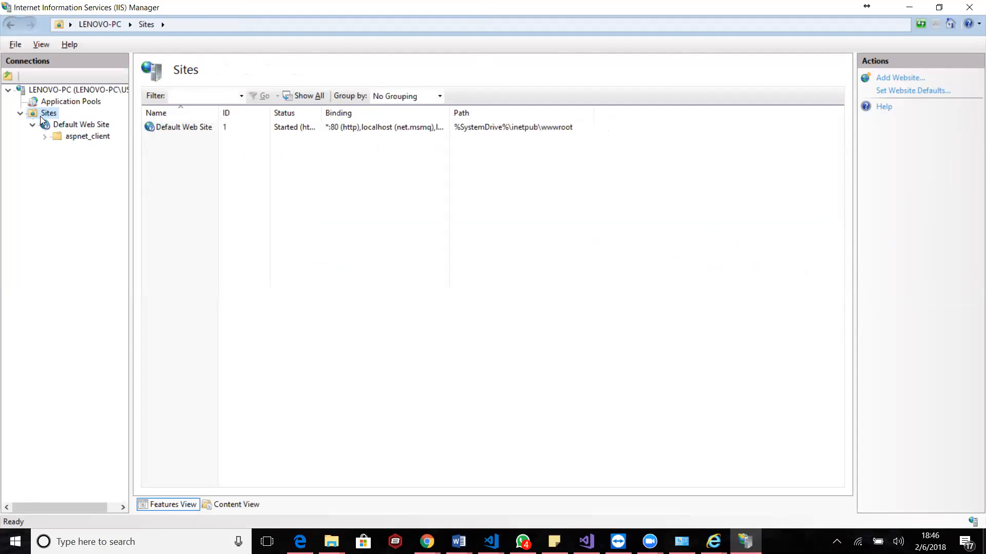
click(900, 79)
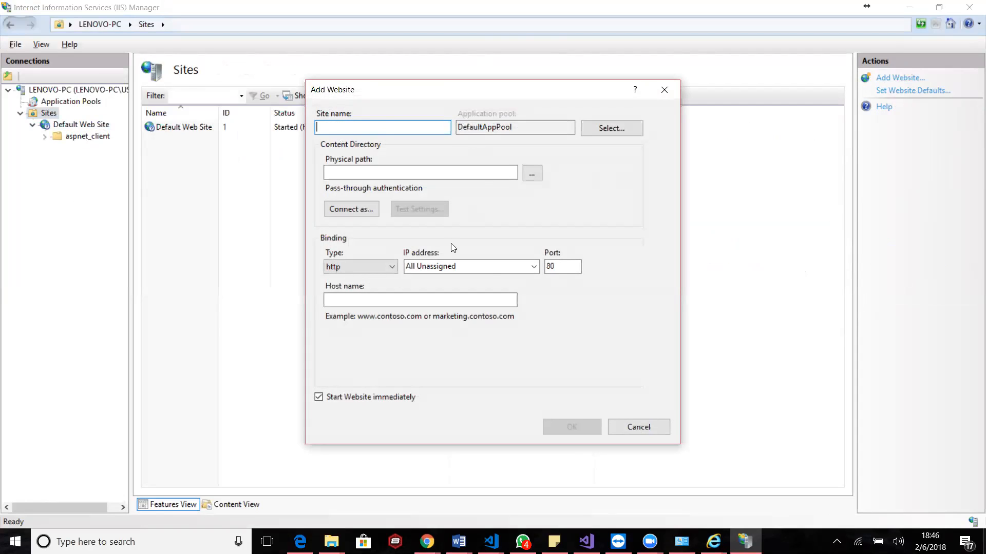
double_click(557, 267)
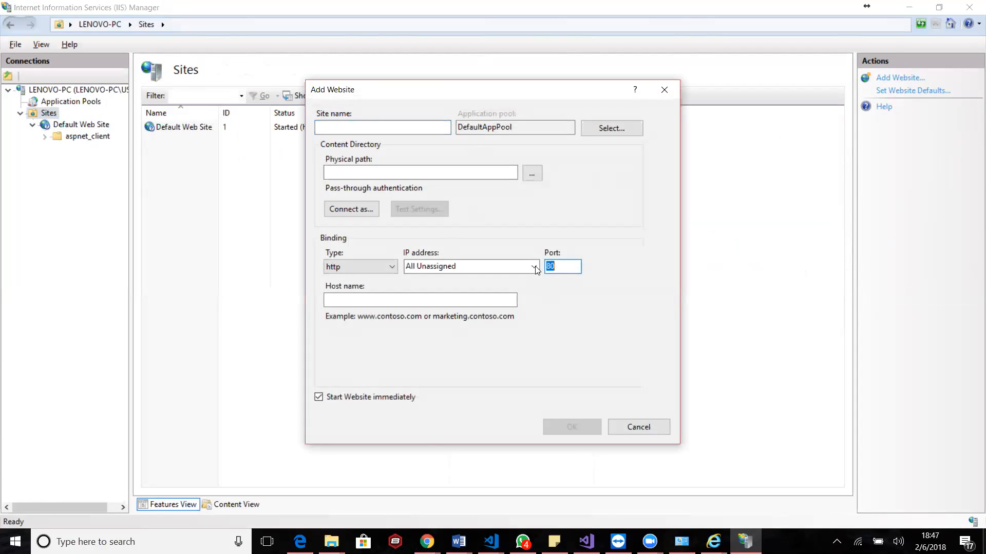
click(637, 432)
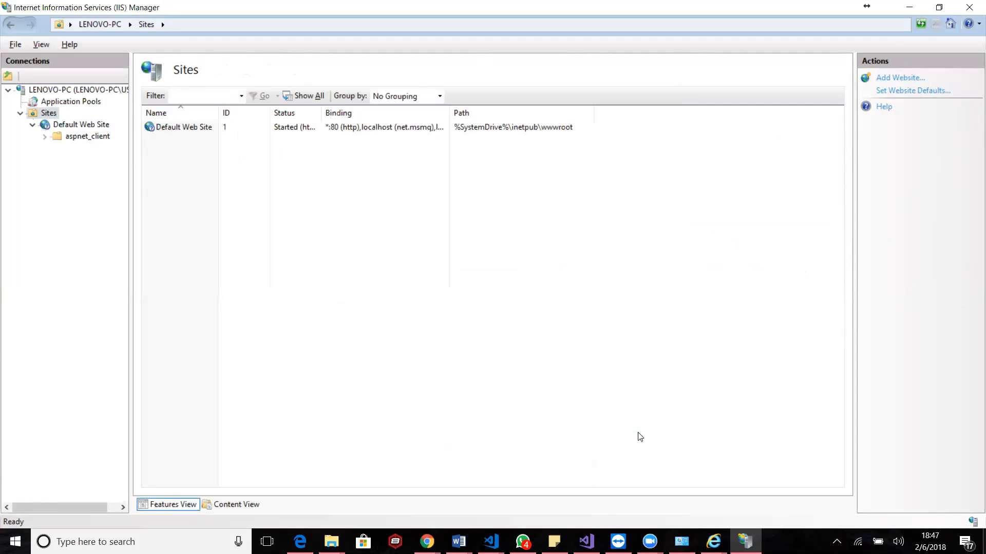
Review the Default Web Site's advanced settings and close them without changes
click(58, 126)
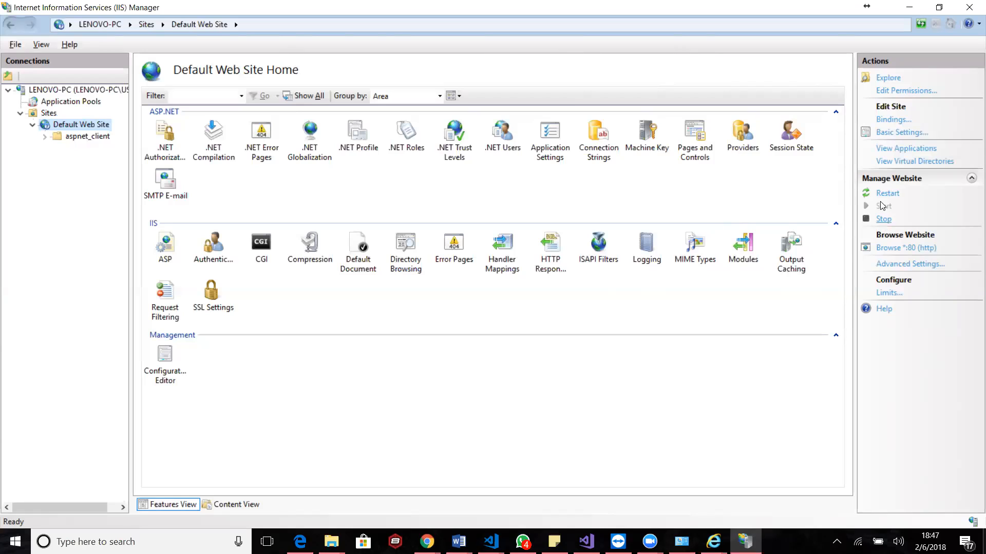
click(894, 264)
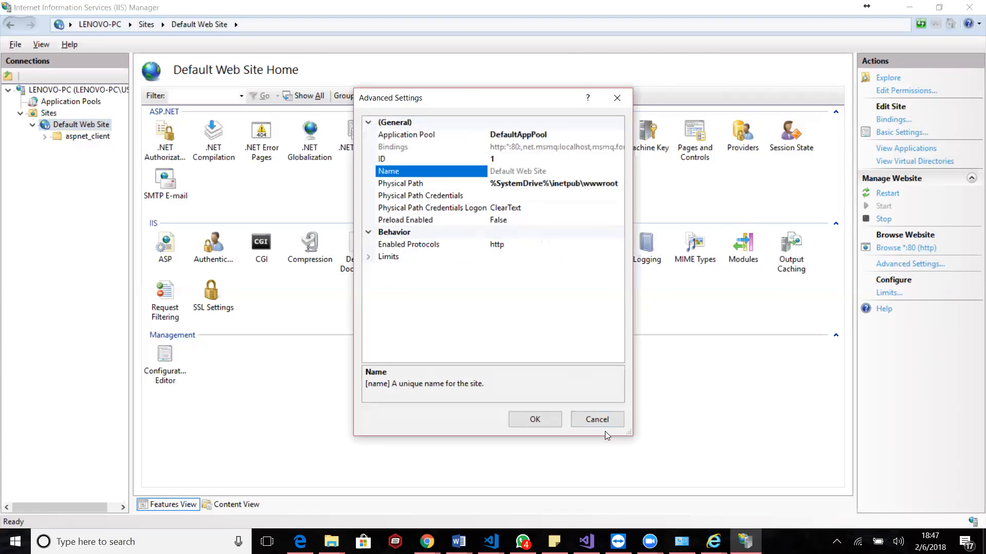
click(597, 419)
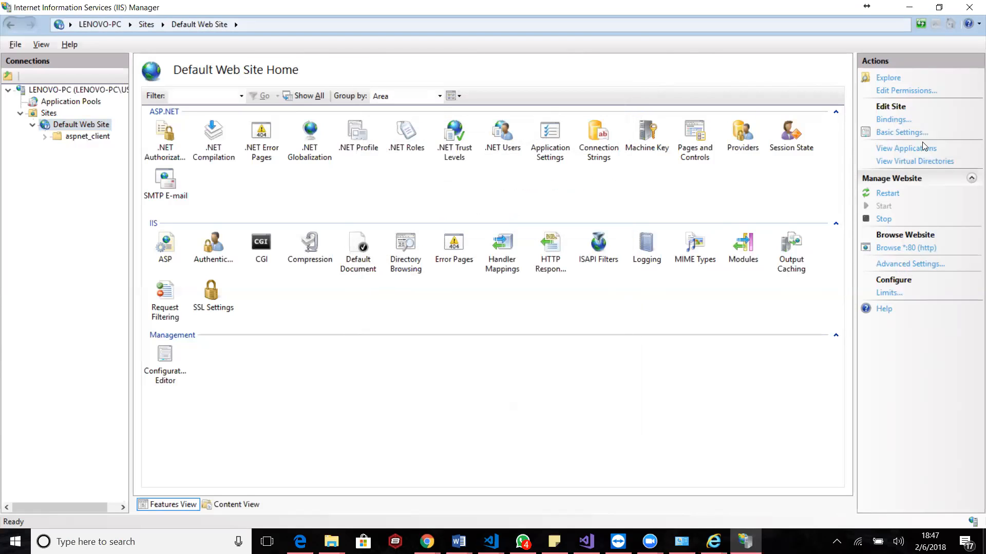
Change the Default Web Site's http binding to port 8080 and close the site bindings
click(887, 121)
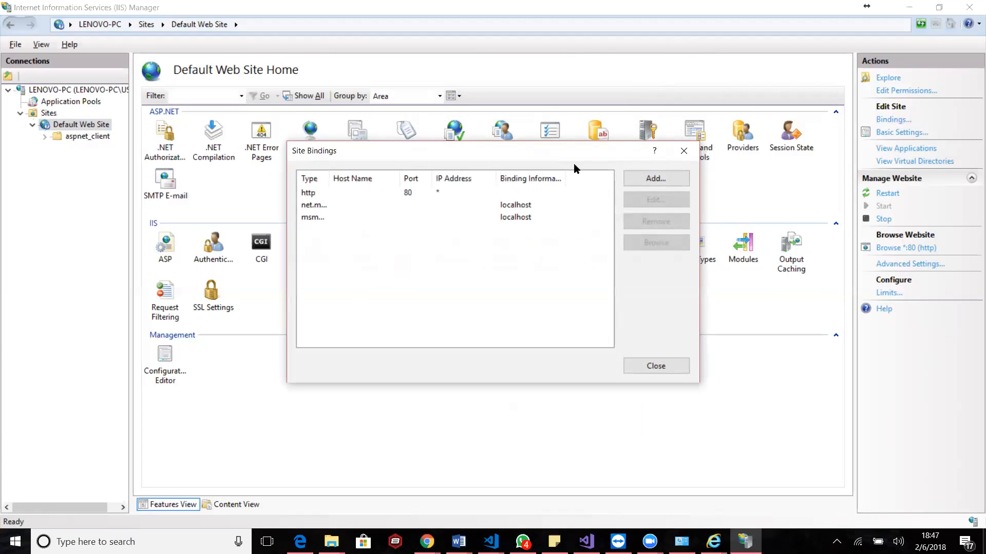
click(341, 195)
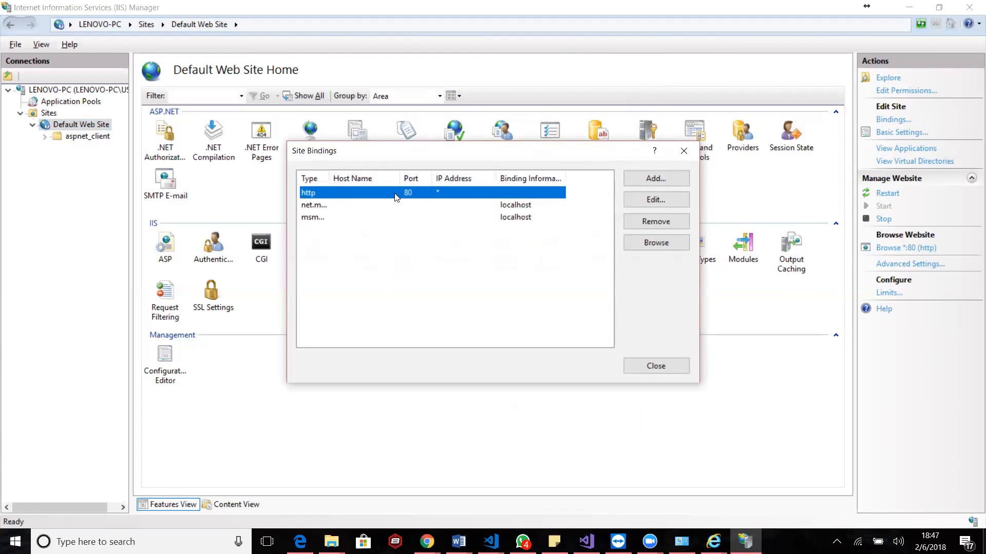
click(640, 199)
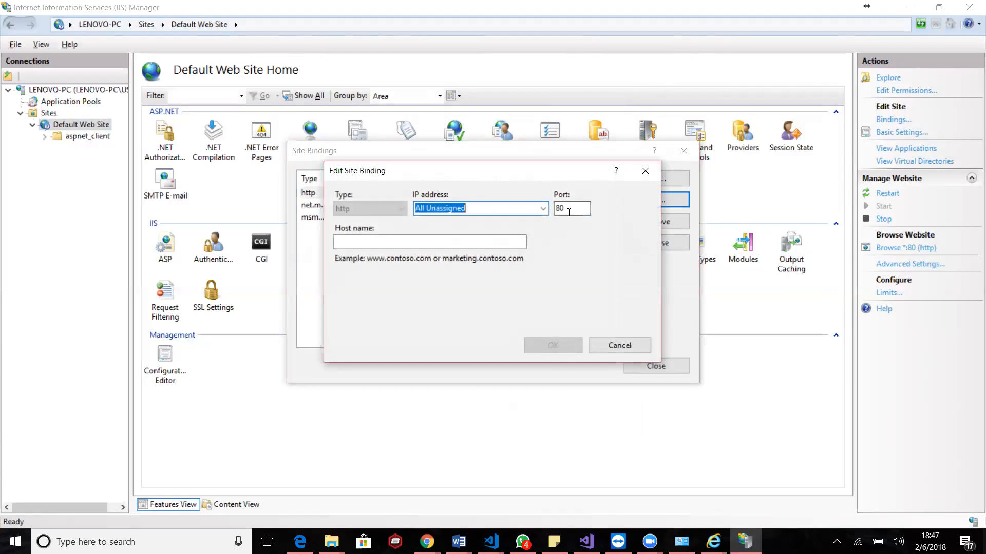
double_click(569, 212)
click(569, 212)
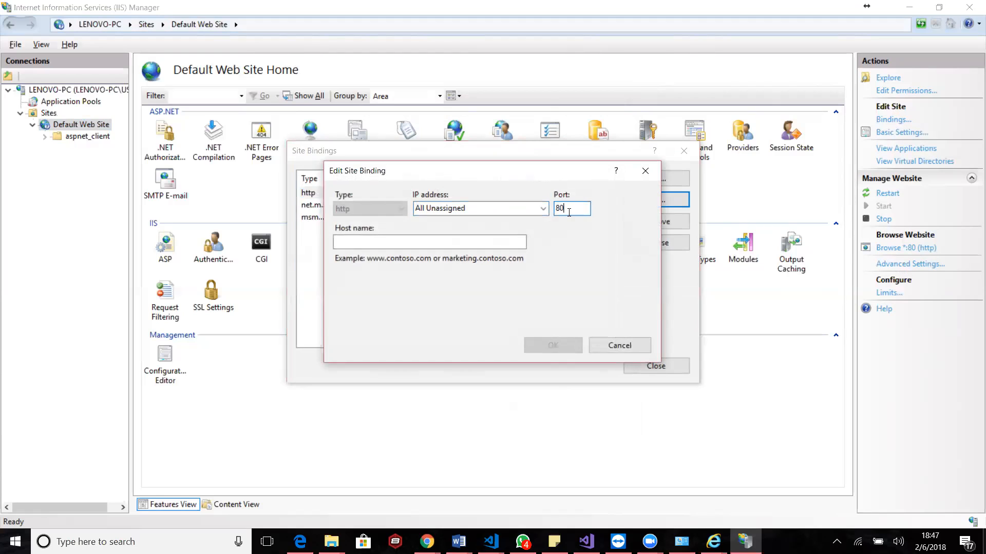
text(80)
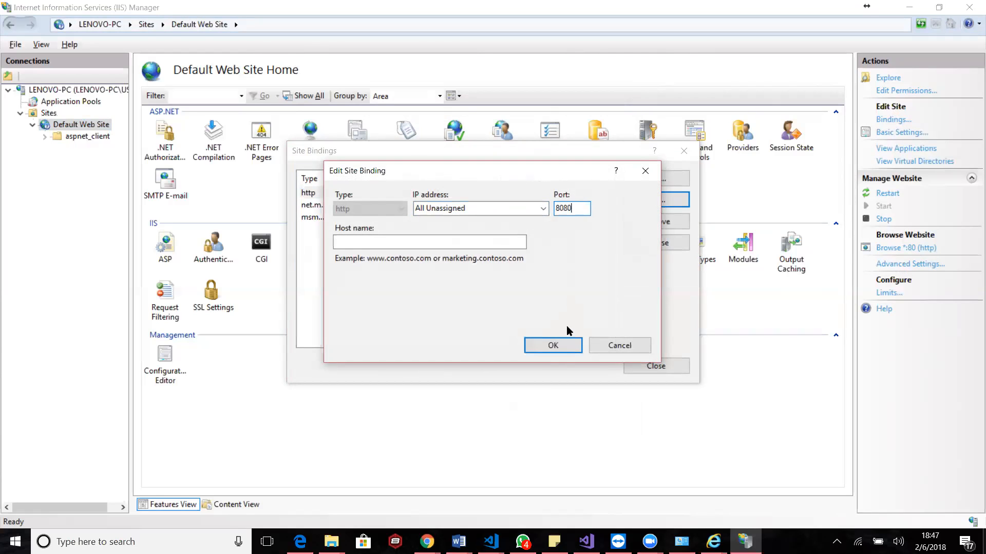
click(563, 345)
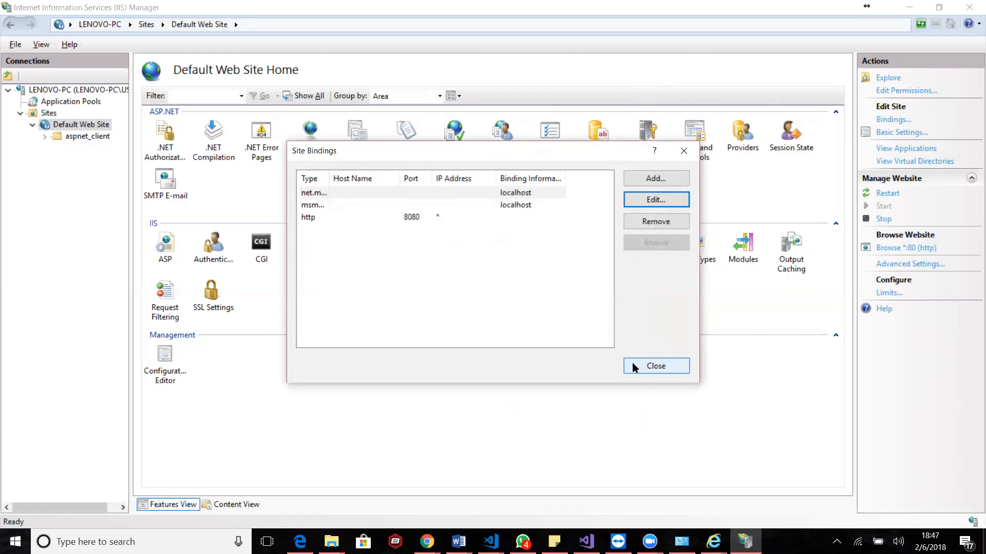
click(644, 374)
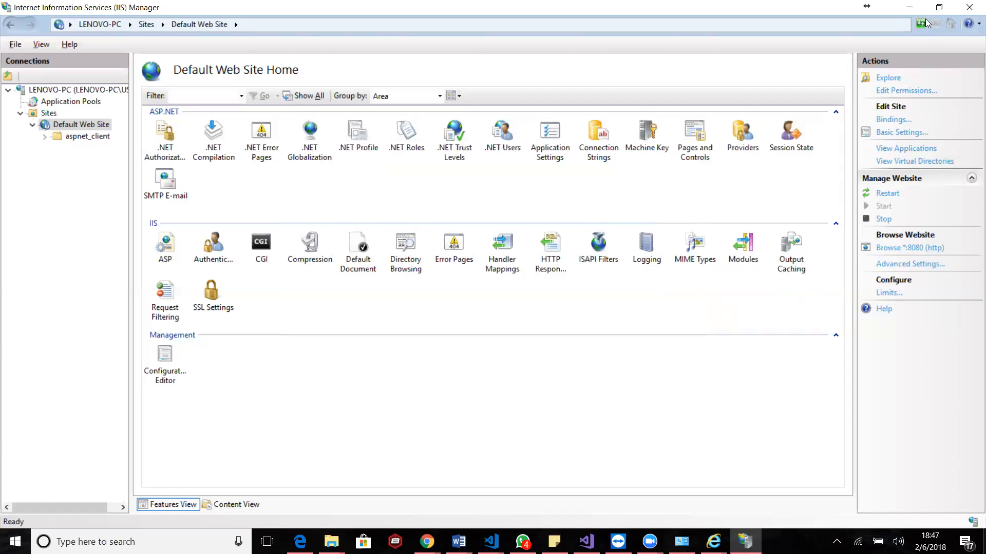
mouse_move(713, 542)
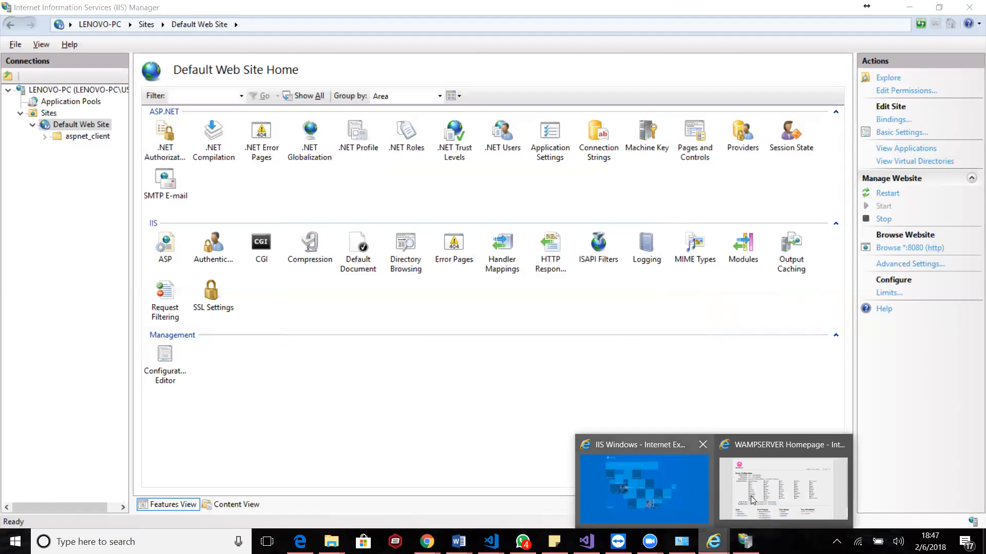
click(668, 501)
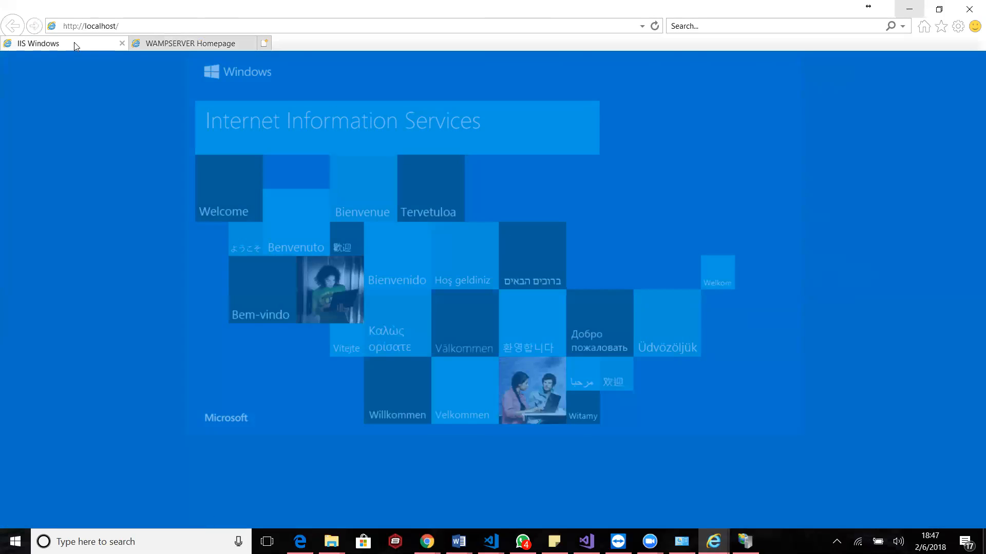
click(188, 43)
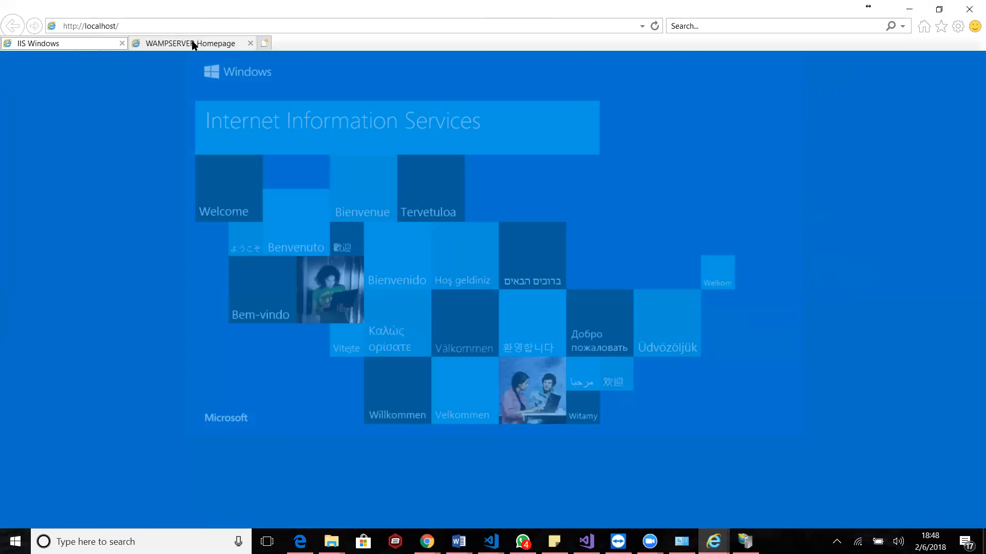
click(79, 43)
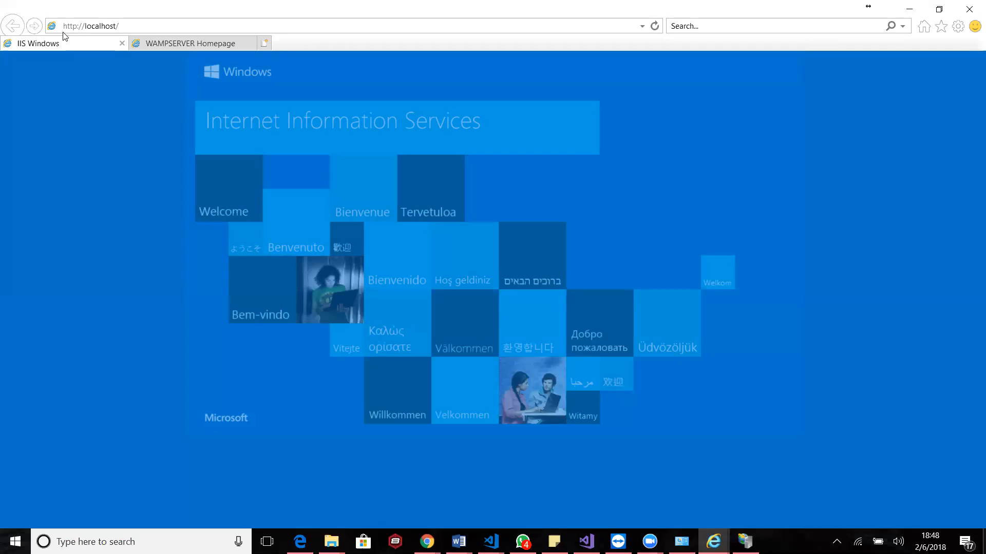
click(137, 28)
key(Return)
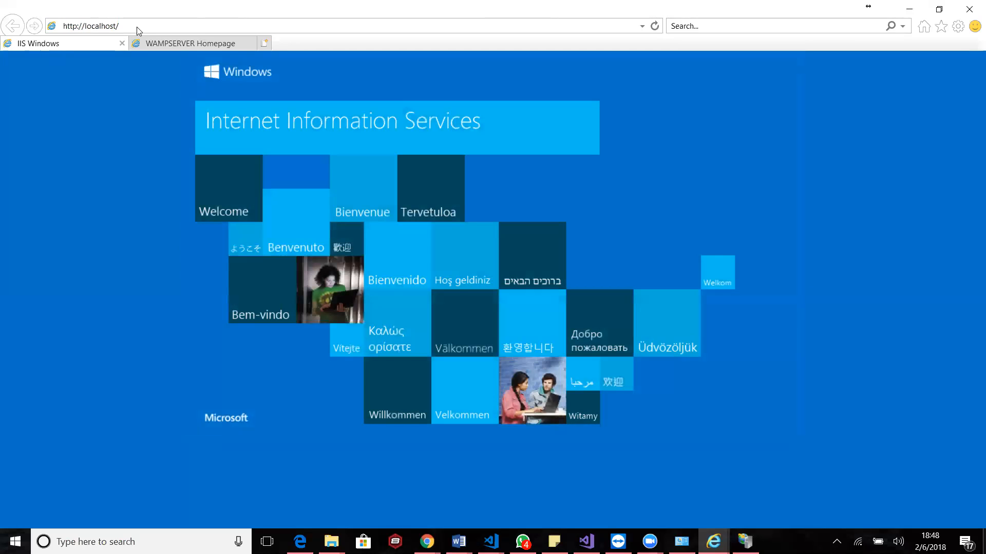
click(137, 29)
key(Return)
click(137, 28)
click(138, 26)
key(BackSpace)
text(:8080)
key(Return)
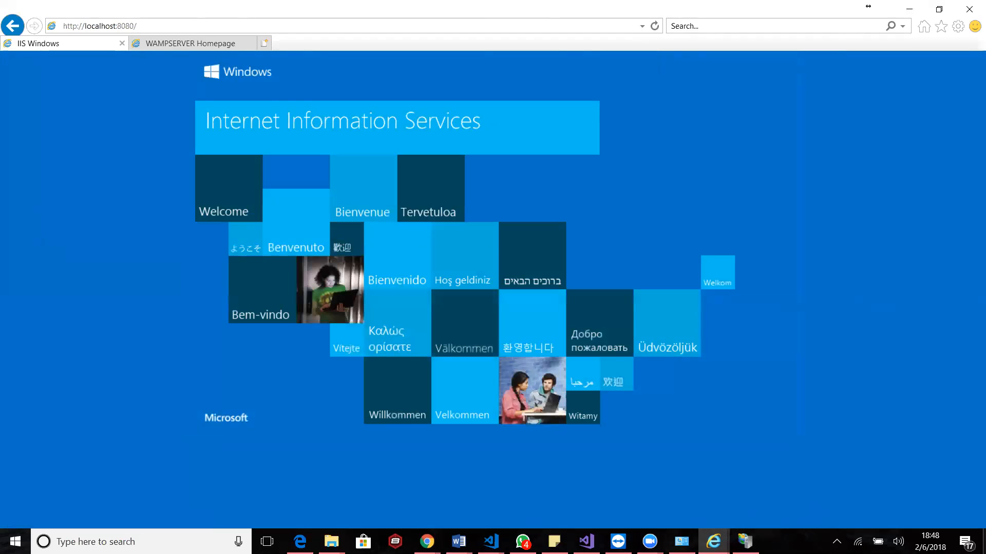
click(745, 542)
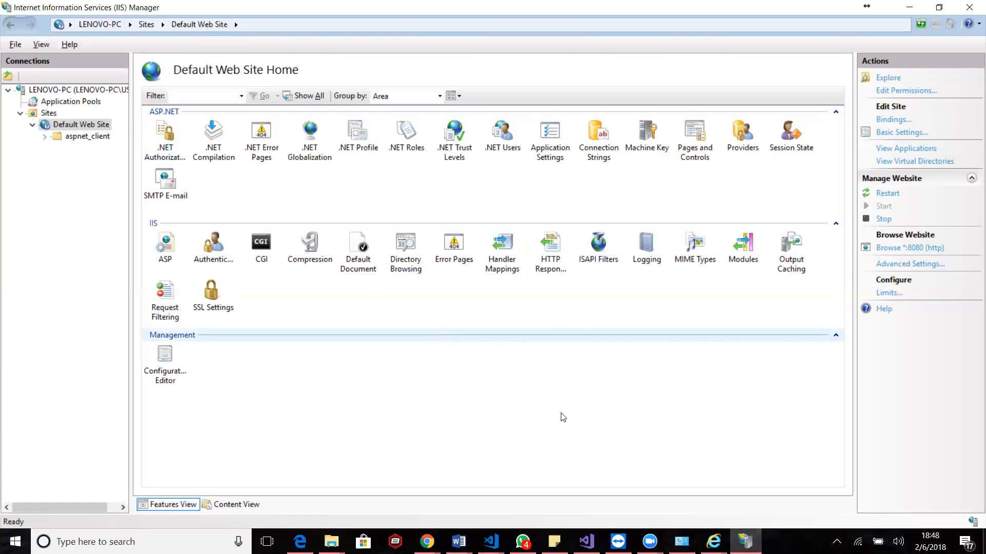
click(909, 7)
click(147, 23)
click(149, 24)
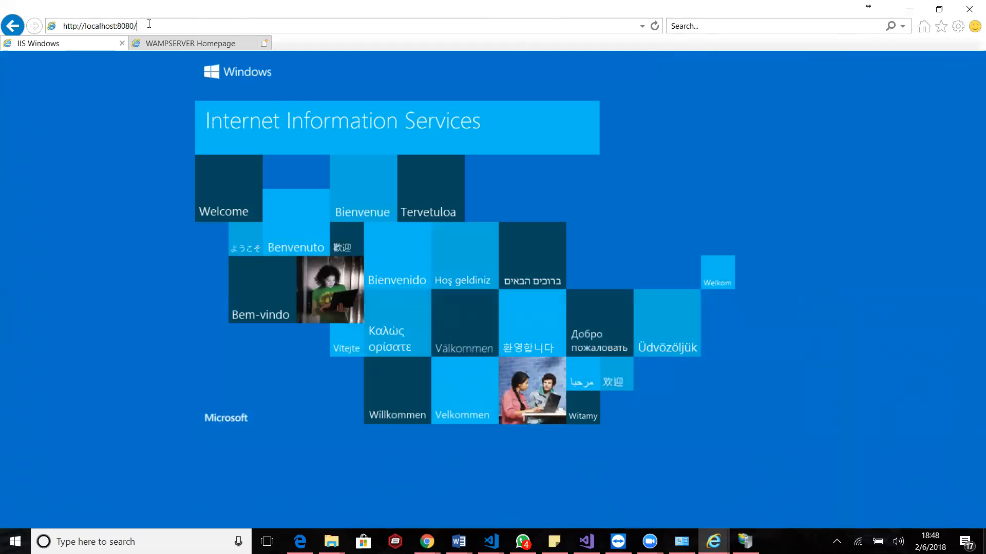
key(BackSpace)
key(BackSpace)
key(BackSpace)
key(BackSpace)
key(BackSpace)
key(BackSpace)
key(Return)
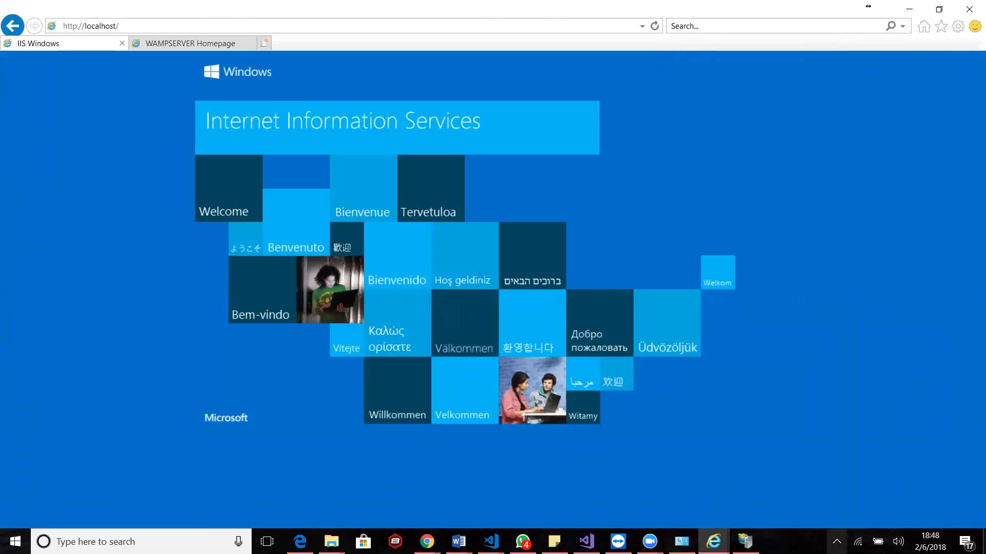
Open WampServer's Apache configuration file httpd.conf and locate its Listen port directives
click(837, 542)
click(797, 516)
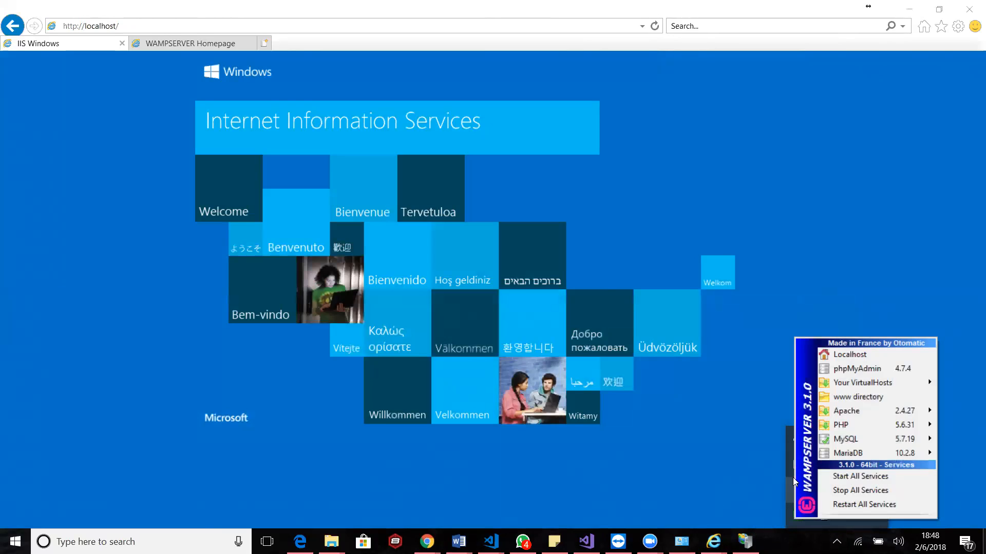
mouse_move(858, 417)
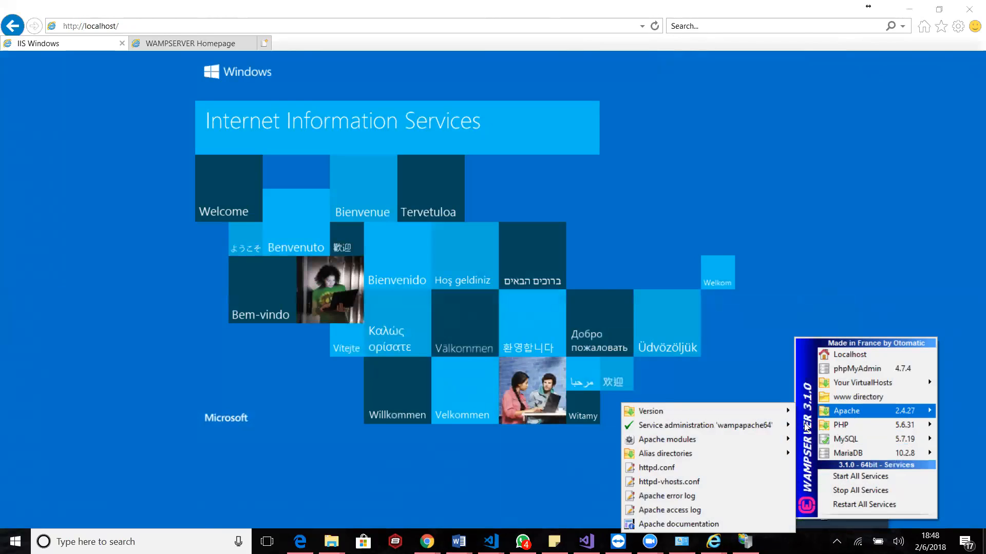
click(702, 465)
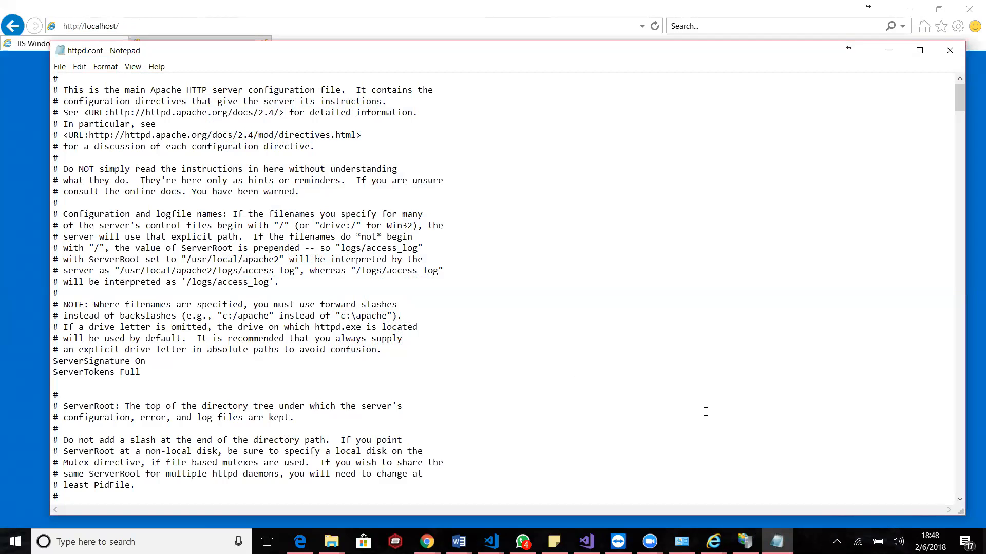
scroll(314, 399, down, 20)
scroll(314, 398, down, 20)
scroll(313, 398, up, 3)
scroll(314, 399, down, 18)
scroll(313, 398, up, 20)
scroll(313, 399, up, 20)
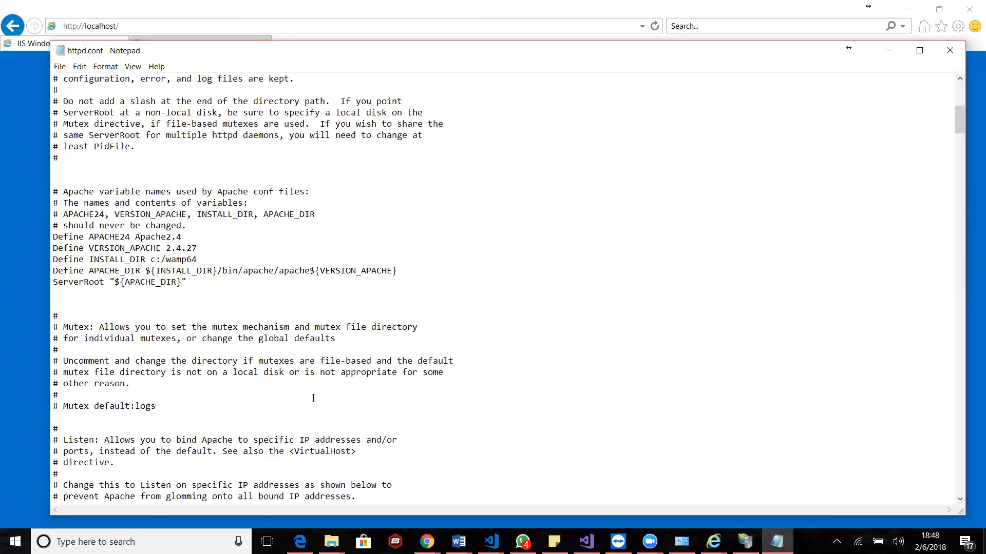
scroll(314, 399, down, 9)
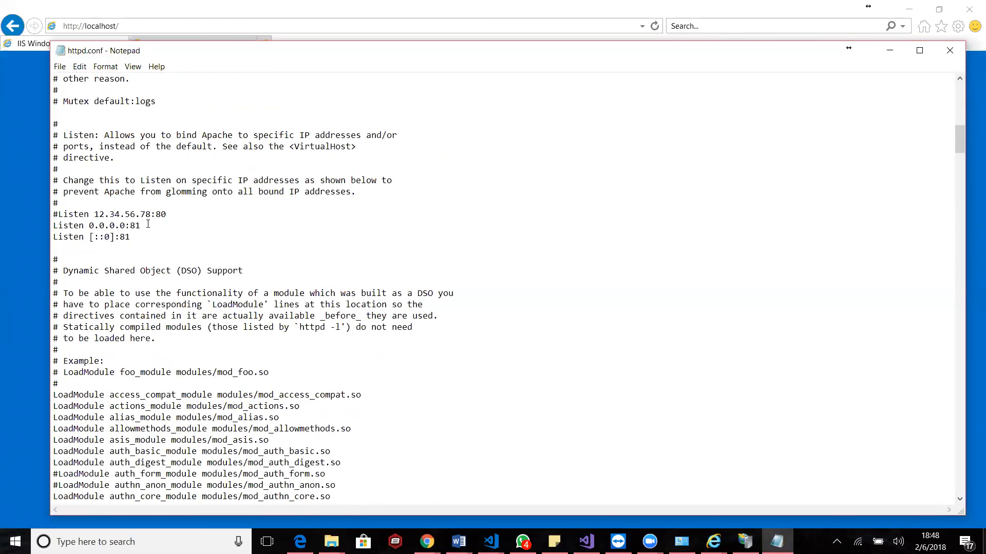
Set both active Listen directives in httpd.conf to port 80 and return to the browser
text(0]:80)
click(31, 128)
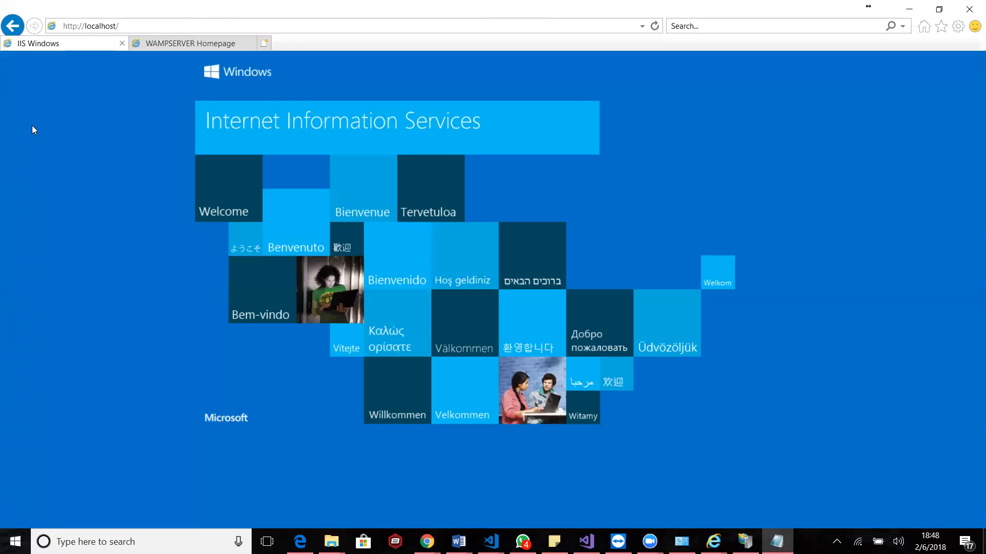
Switch to IIS Manager and restart the whole LENOVO-PC server
click(745, 541)
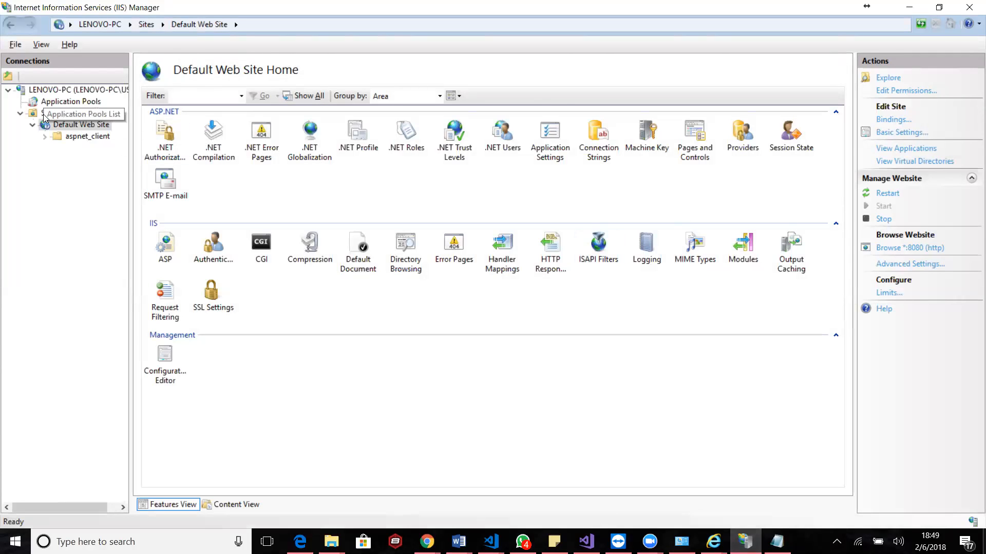
click(54, 92)
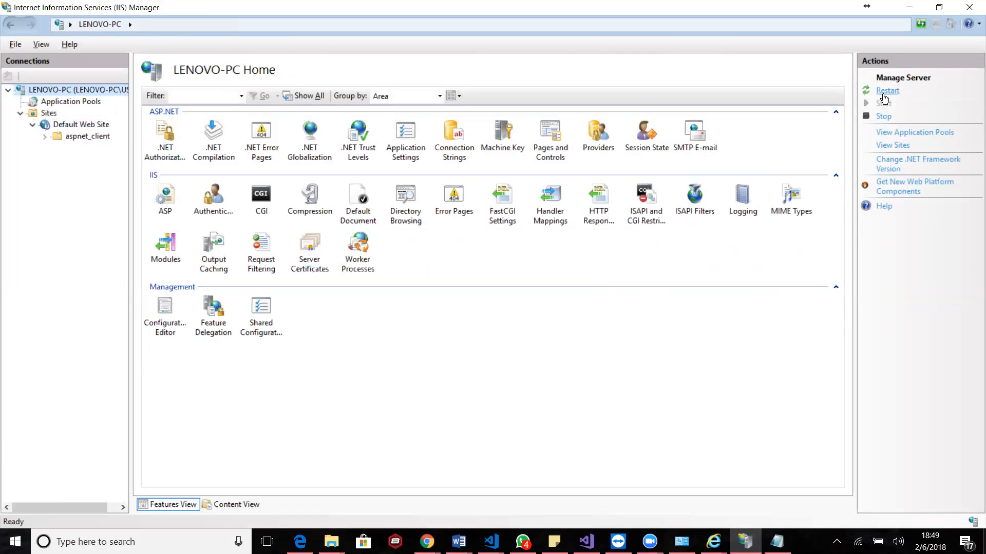
click(883, 96)
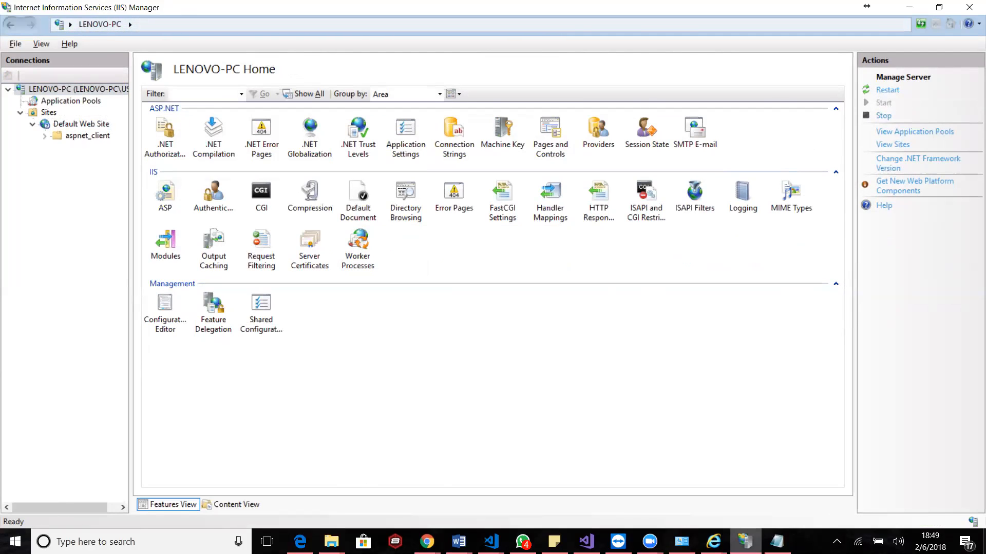
click(714, 542)
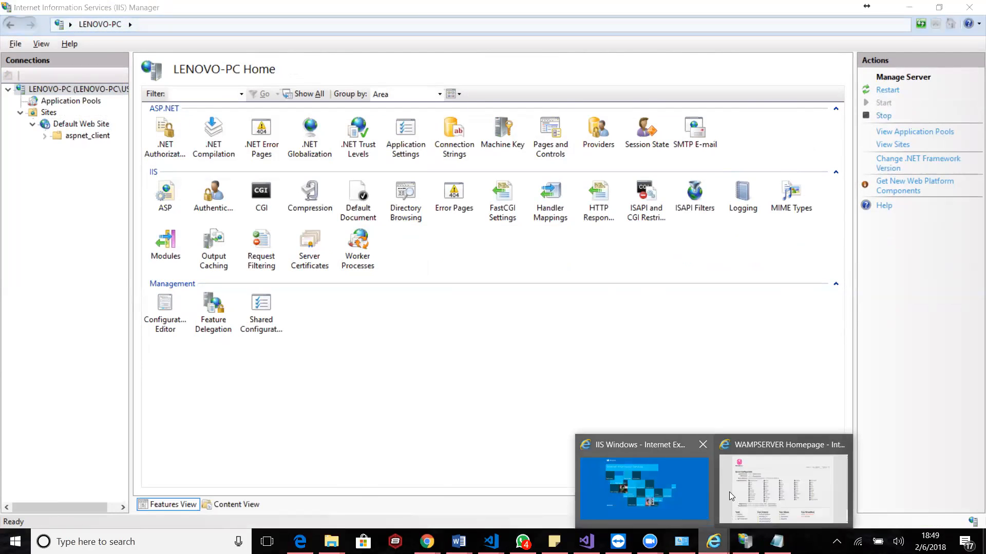
click(664, 487)
click(214, 25)
click(213, 25)
click(214, 23)
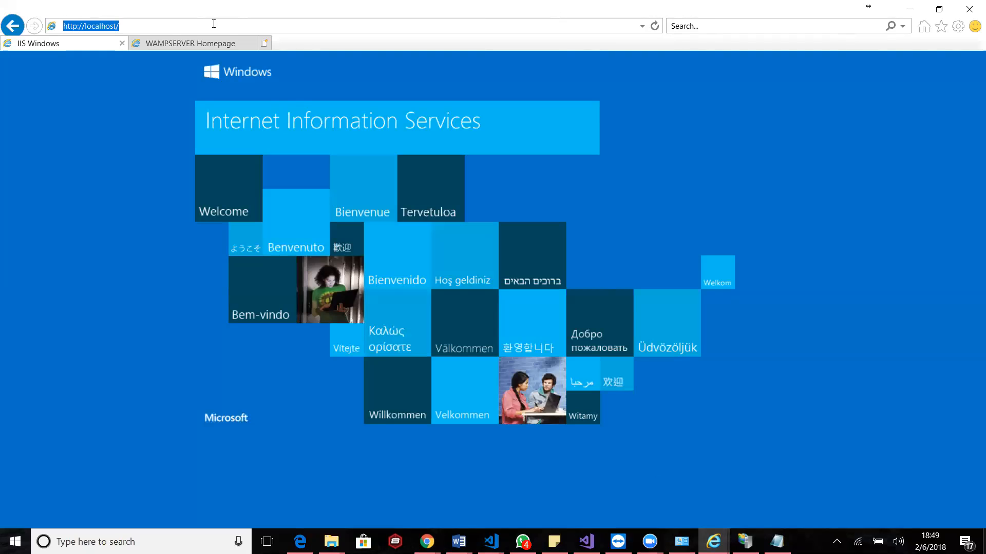
key(Return)
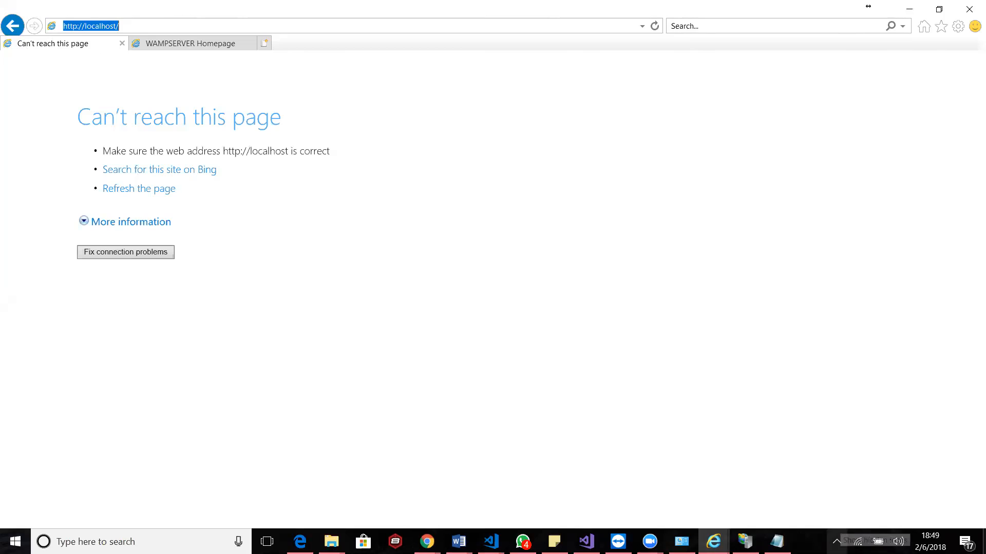
Restart all WampServer services so Apache picks up the edited configuration
click(837, 542)
click(797, 516)
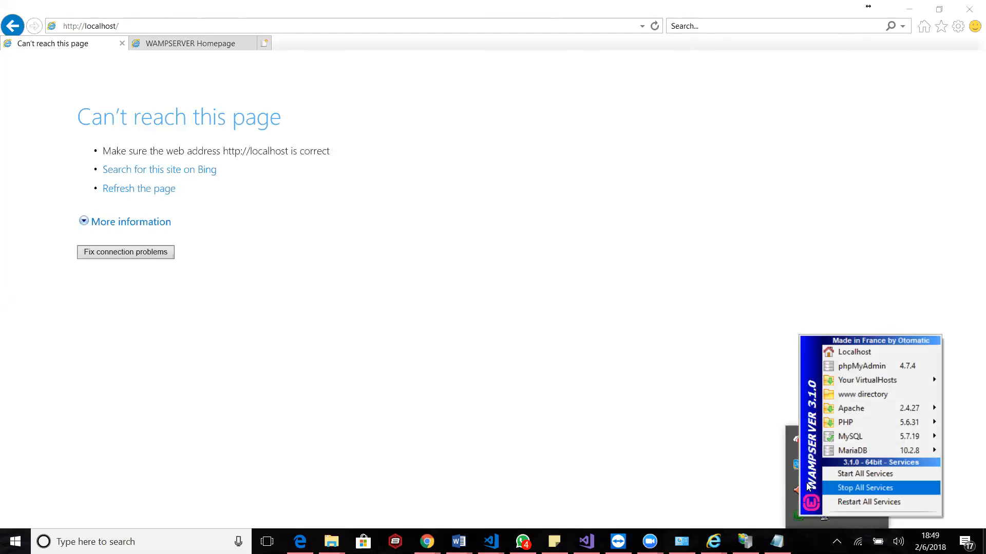
click(845, 502)
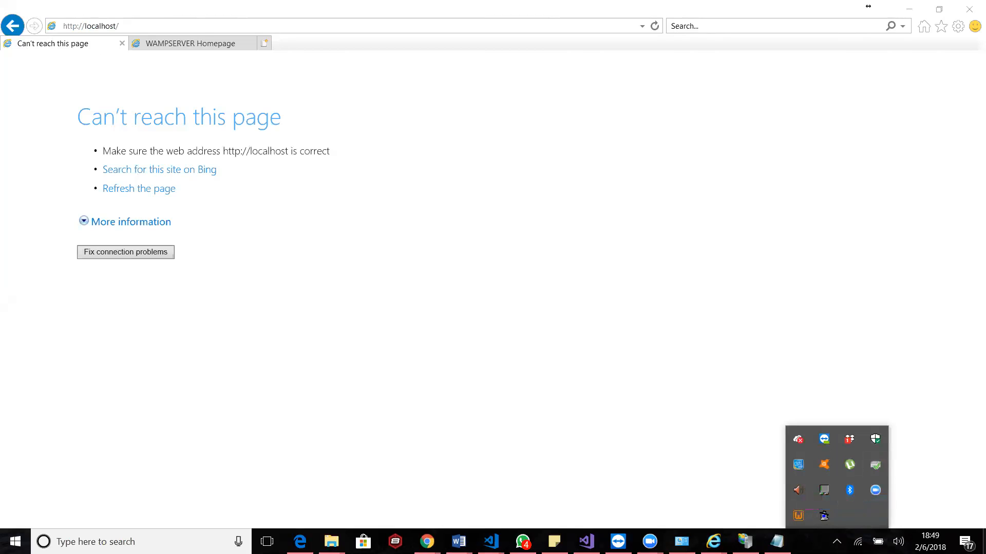
click(275, 149)
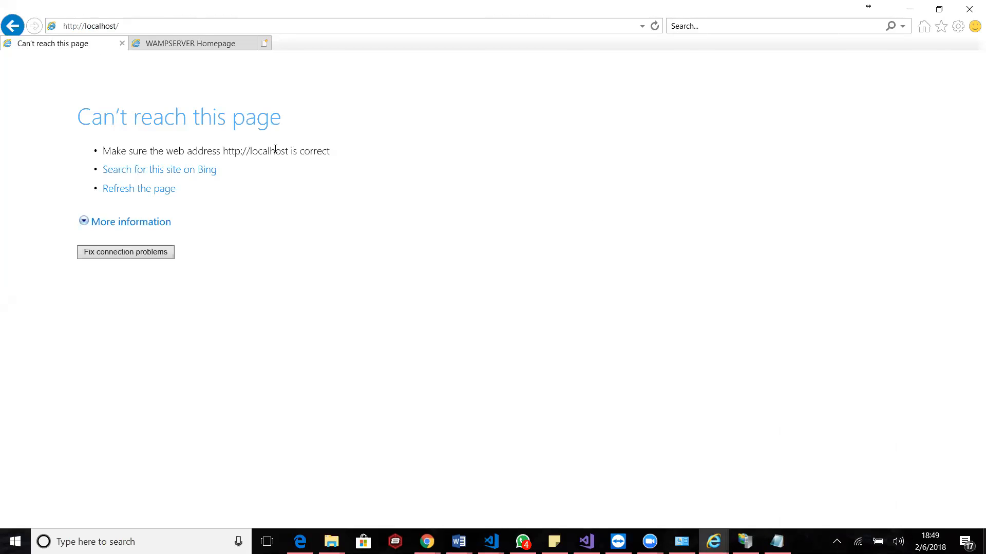
click(111, 21)
key(Return)
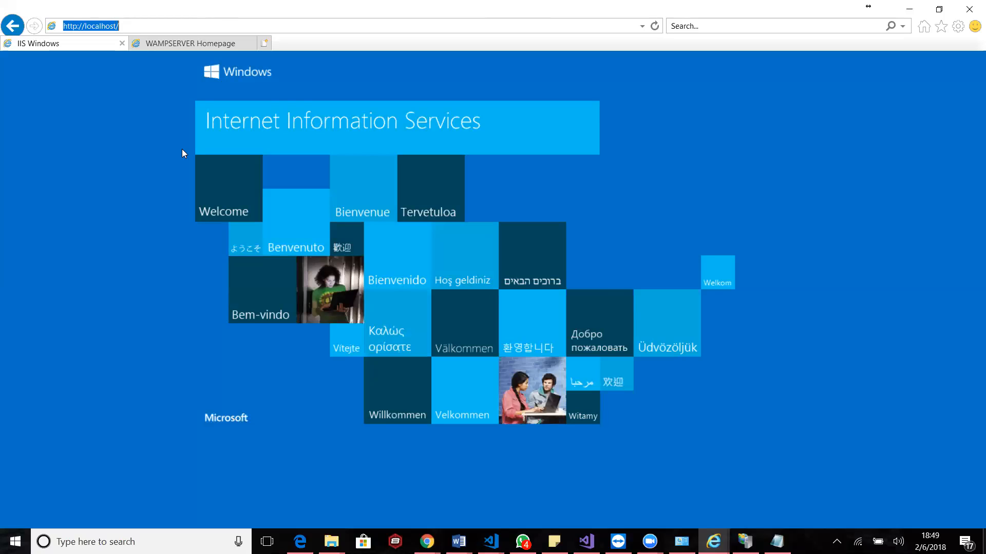
key(Return)
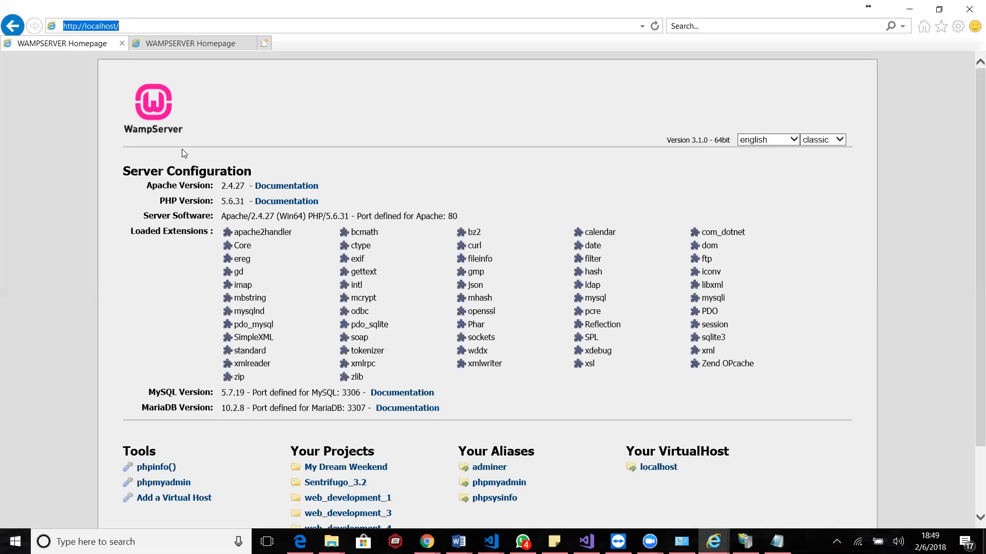
click(263, 126)
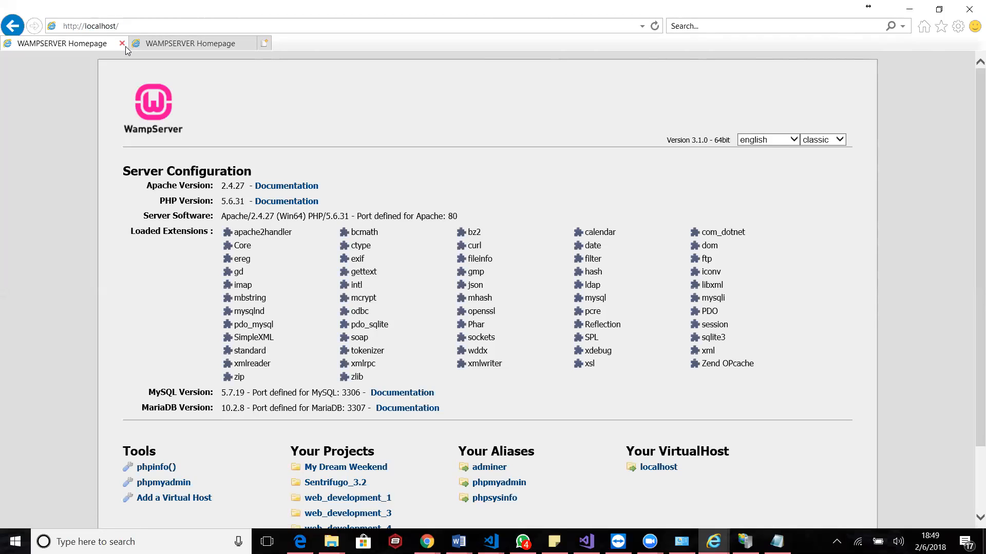
click(777, 542)
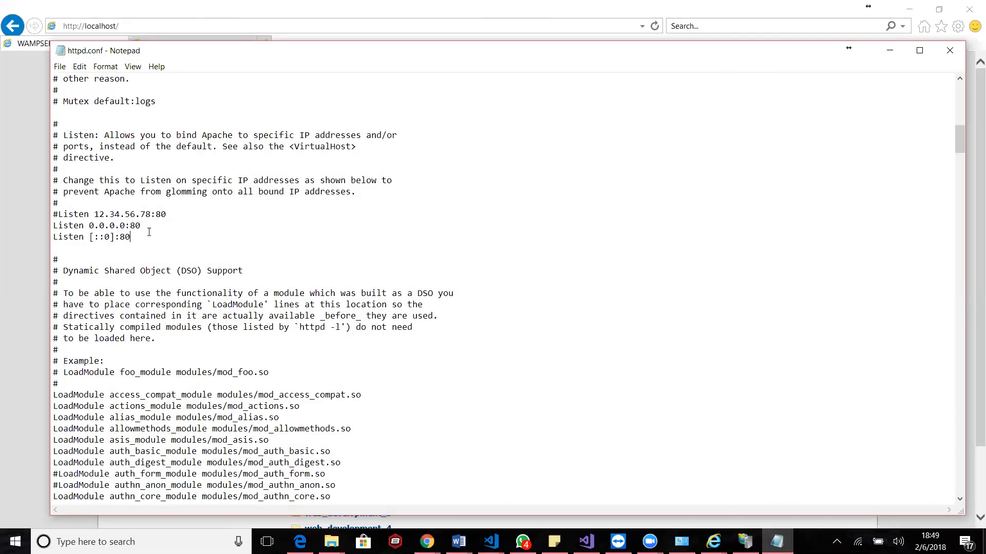
click(20, 175)
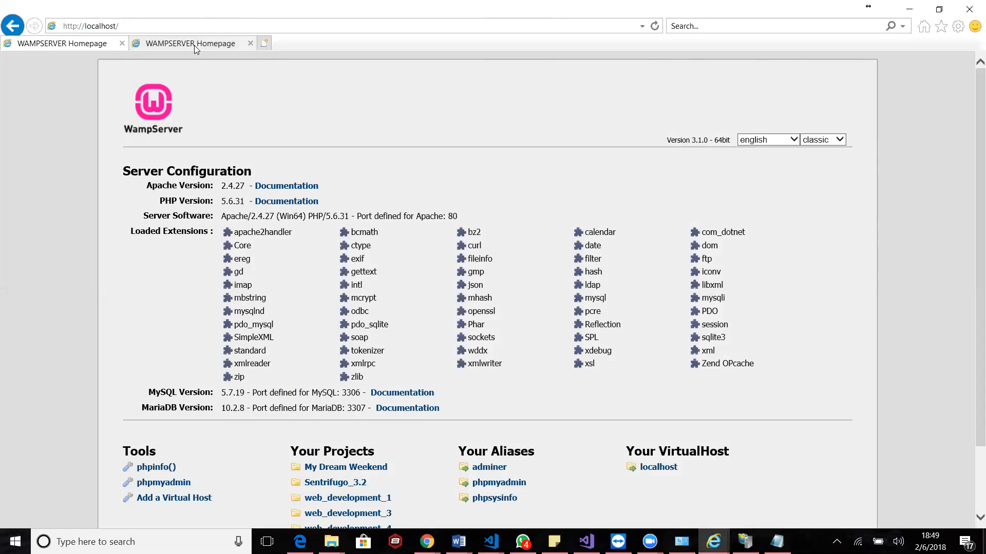
click(194, 45)
click(152, 27)
key(Return)
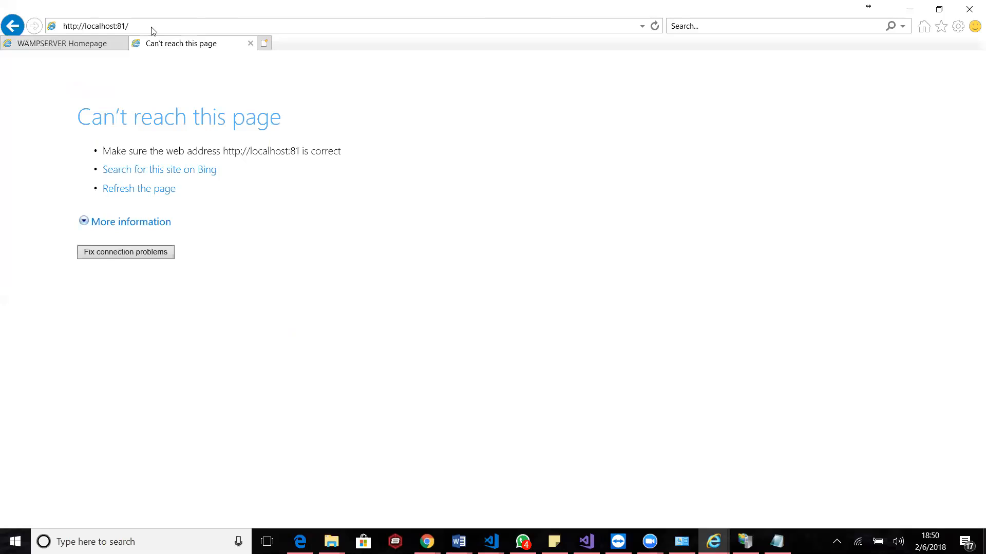
click(139, 26)
click(139, 27)
key(BackSpace)
key(BackSpace)
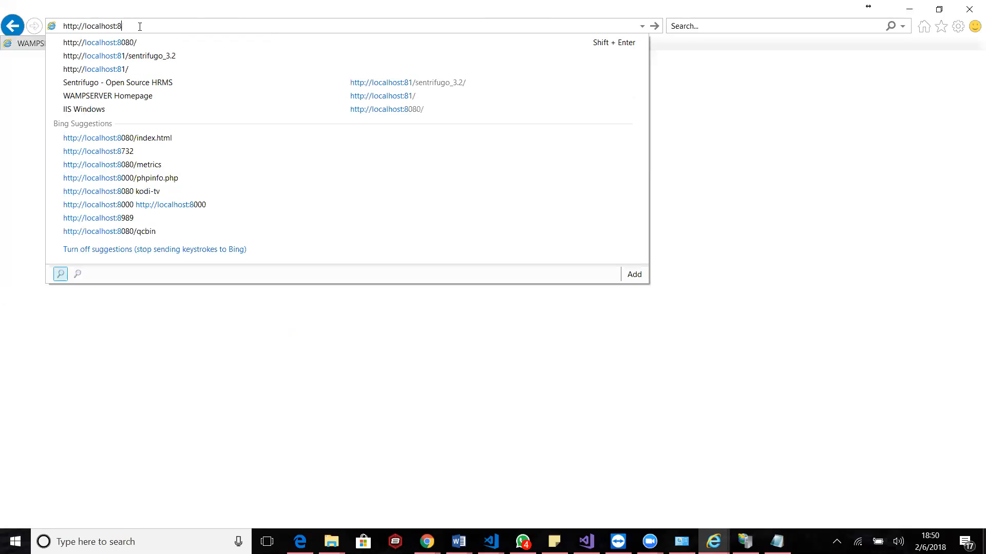
key(Down)
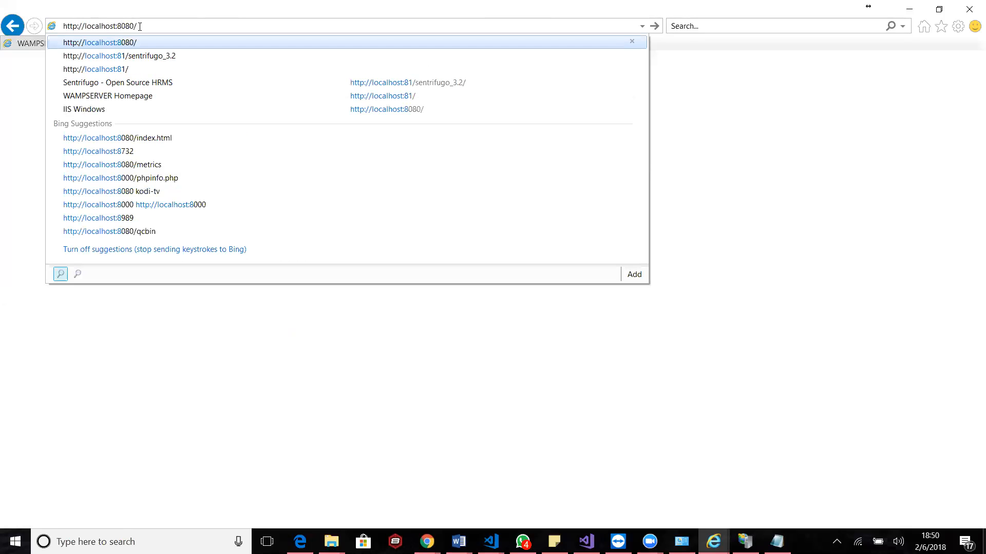
key(Return)
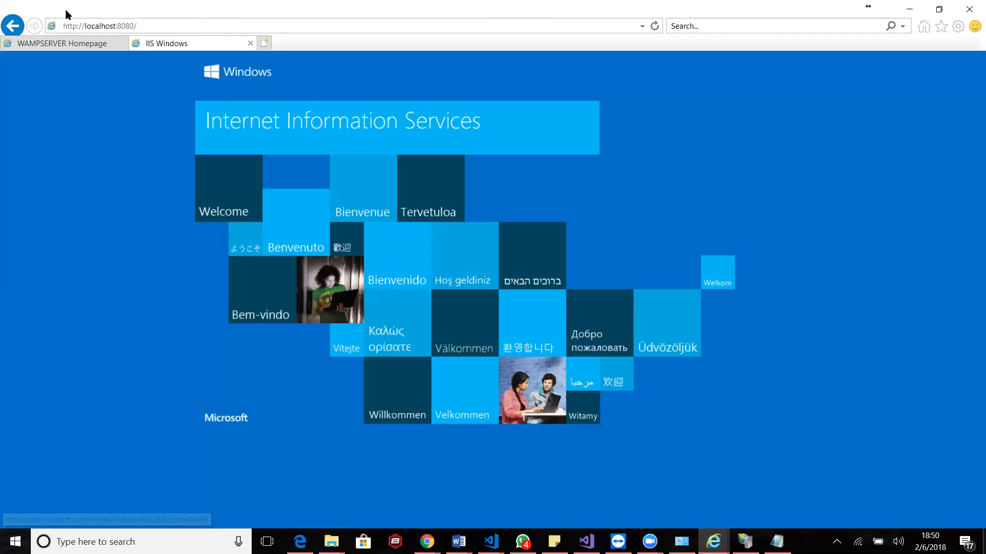
click(55, 47)
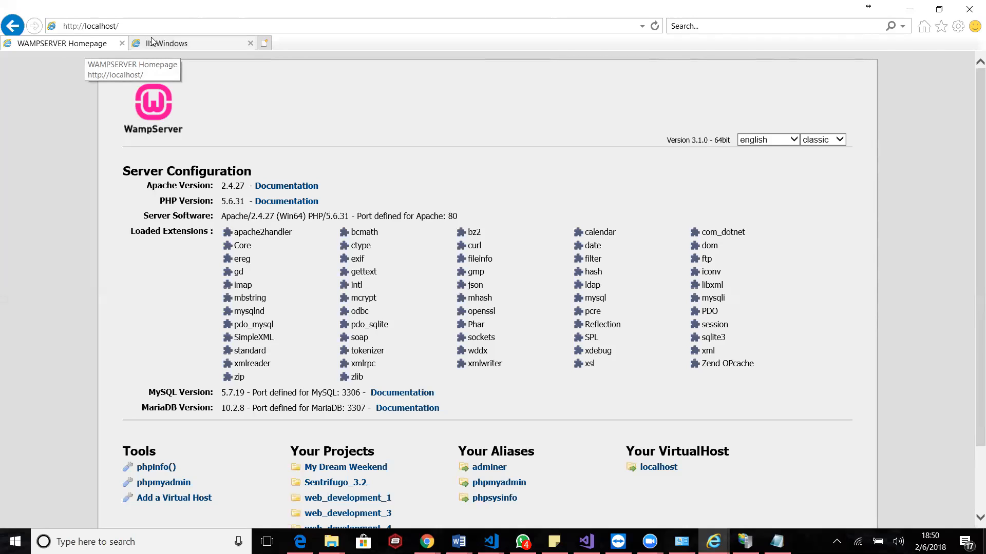
click(178, 47)
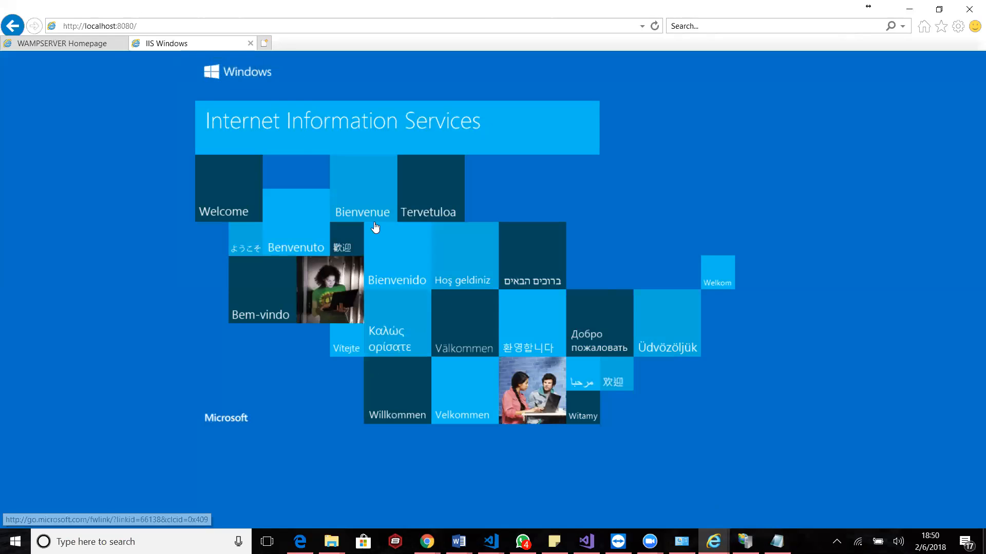
Change the port of both active Listen directives in httpd.conf to 81
click(777, 543)
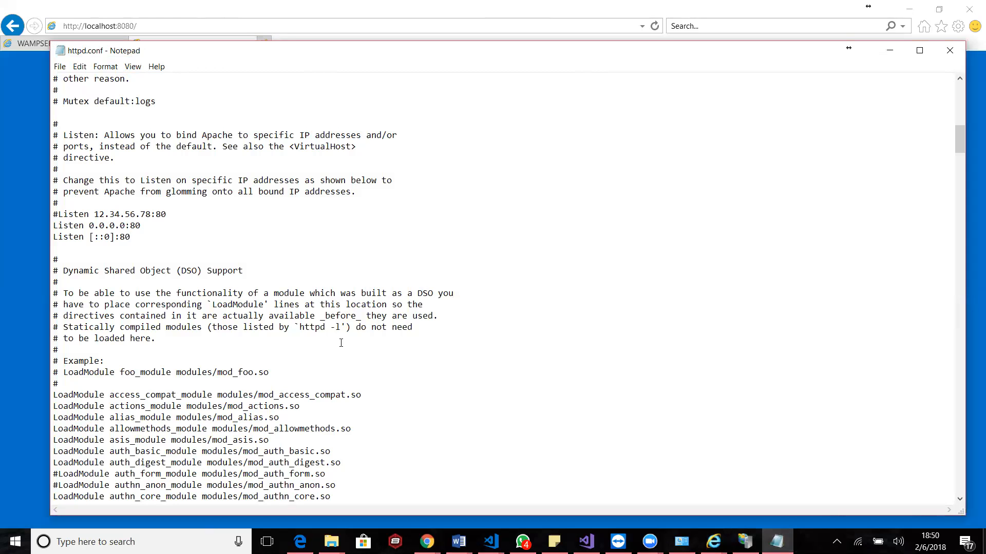
click(144, 225)
key(BackSpace)
text(11)
Restart all WampServer services to apply Apache's new port setting
click(837, 542)
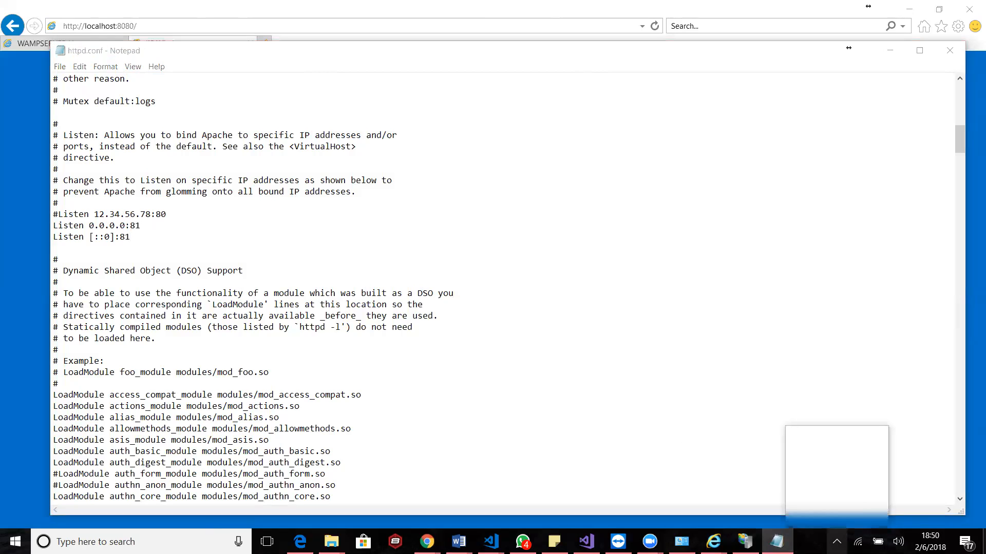
click(801, 515)
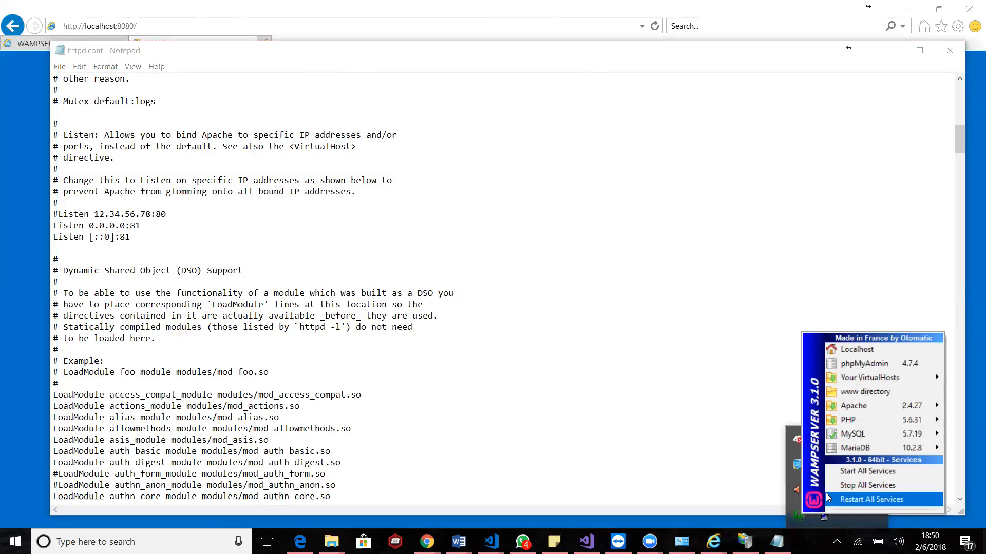
click(840, 501)
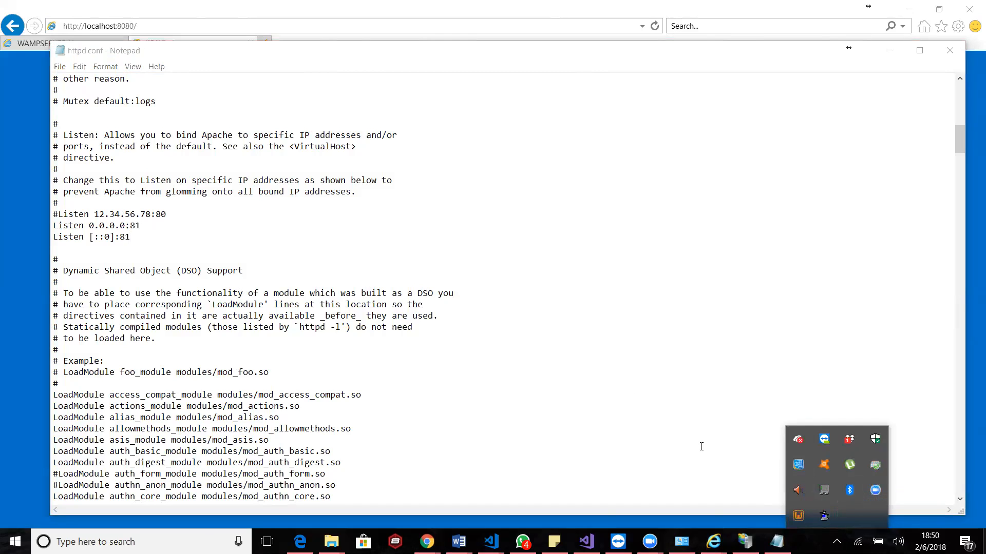
Set the http binding of the Default Web Site in IIS Manager to port 80, and minimize IIS Manager
click(745, 541)
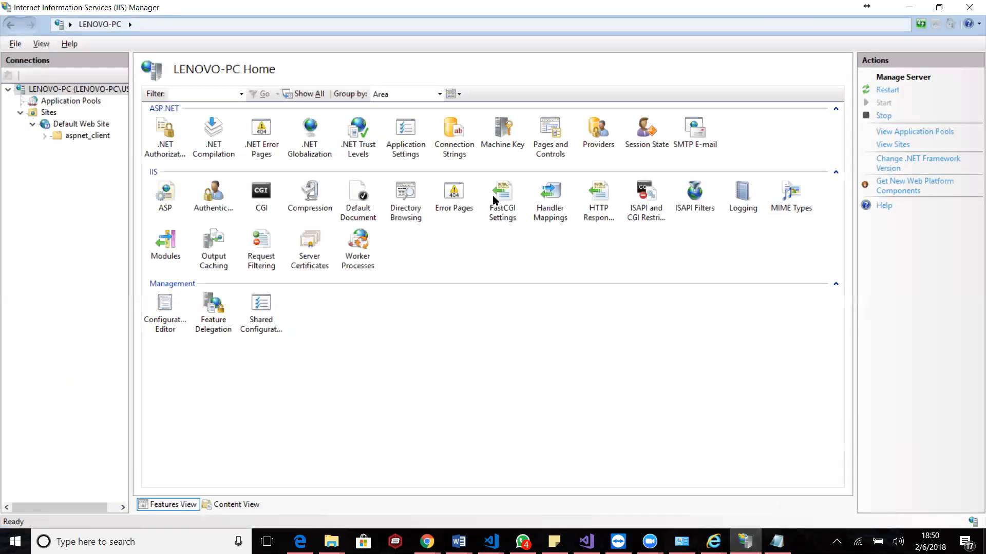
click(57, 126)
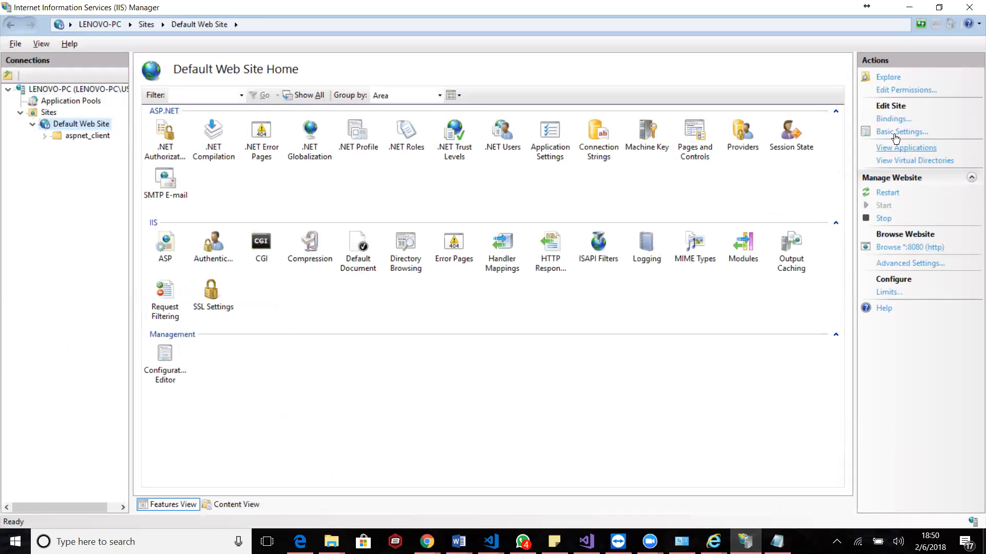
click(894, 119)
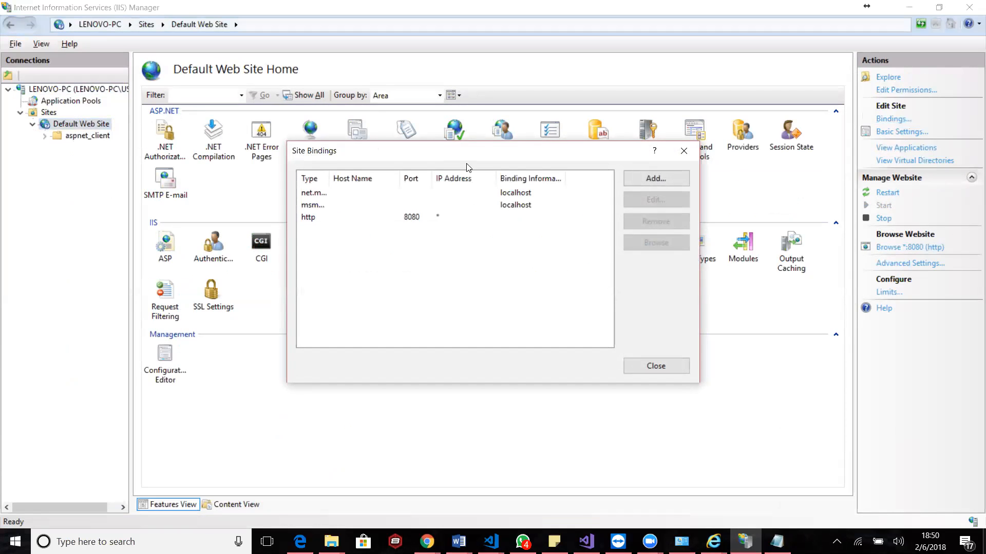
click(412, 217)
click(663, 199)
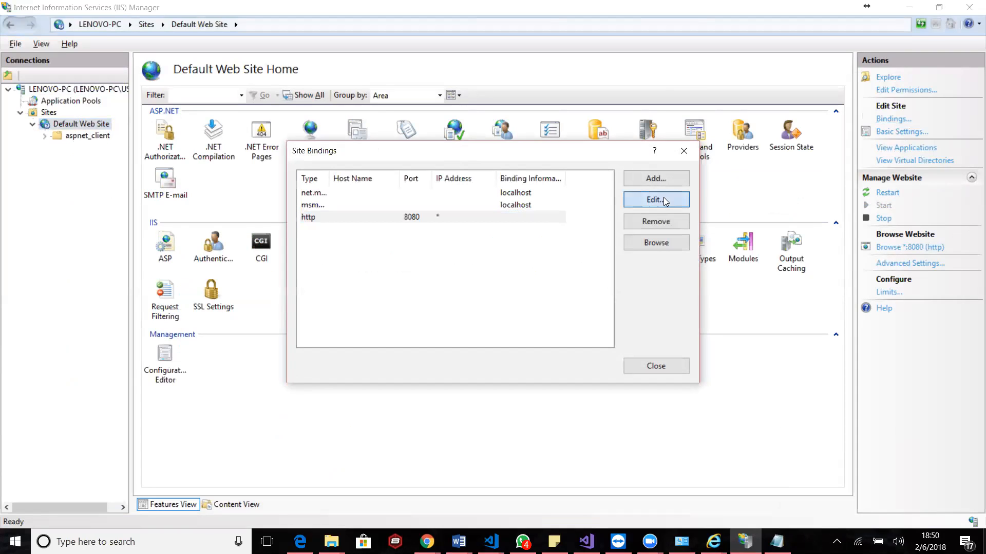
click(587, 206)
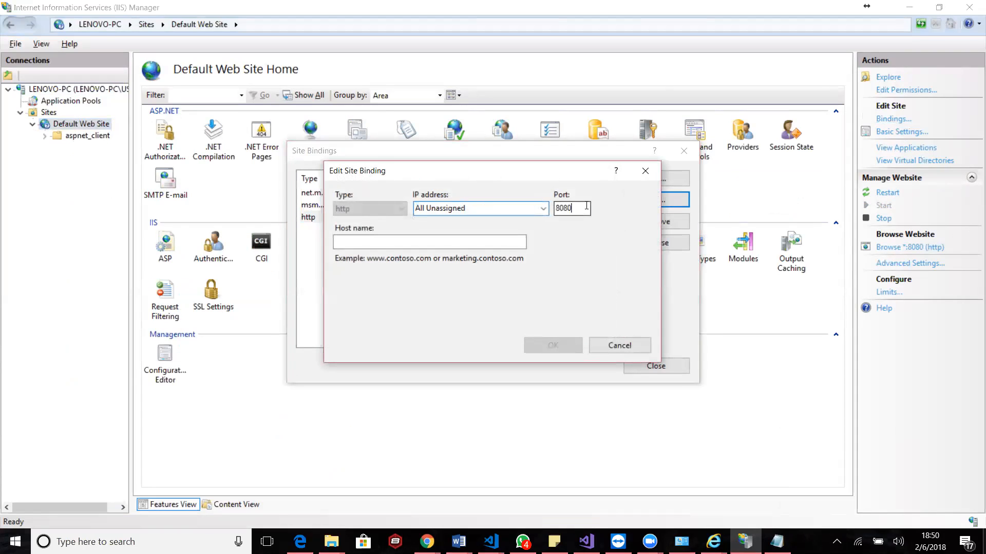
key(BackSpace)
key(BackSpace)
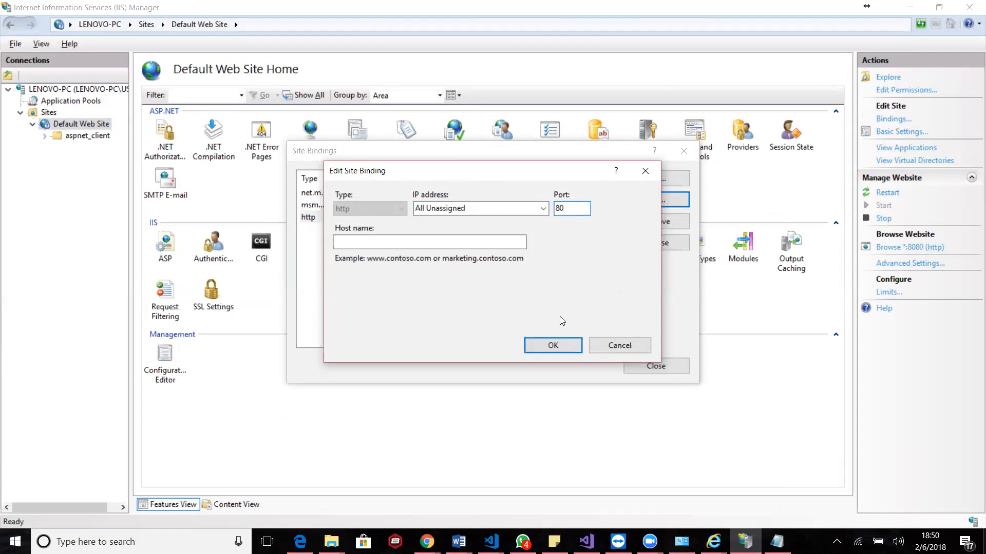
click(559, 346)
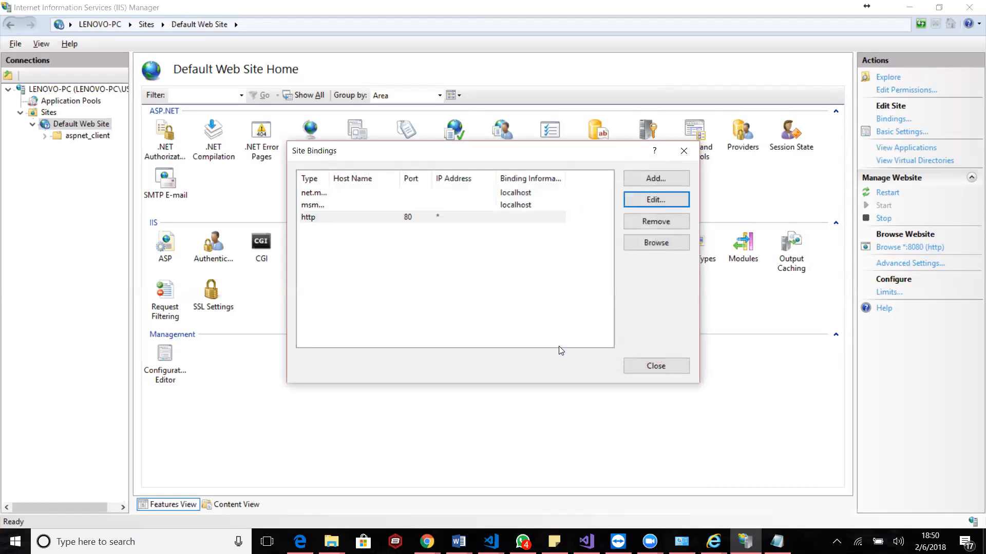
click(504, 277)
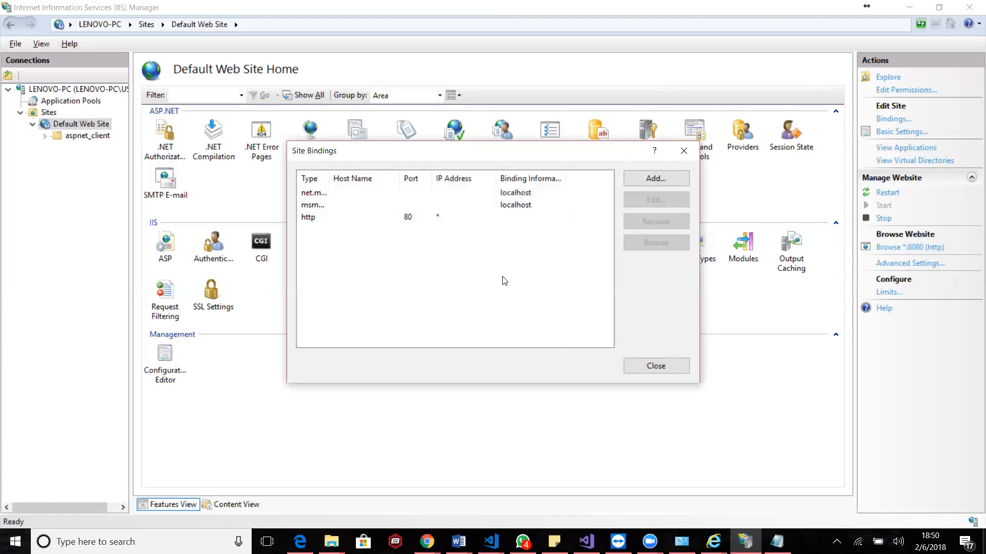
click(656, 373)
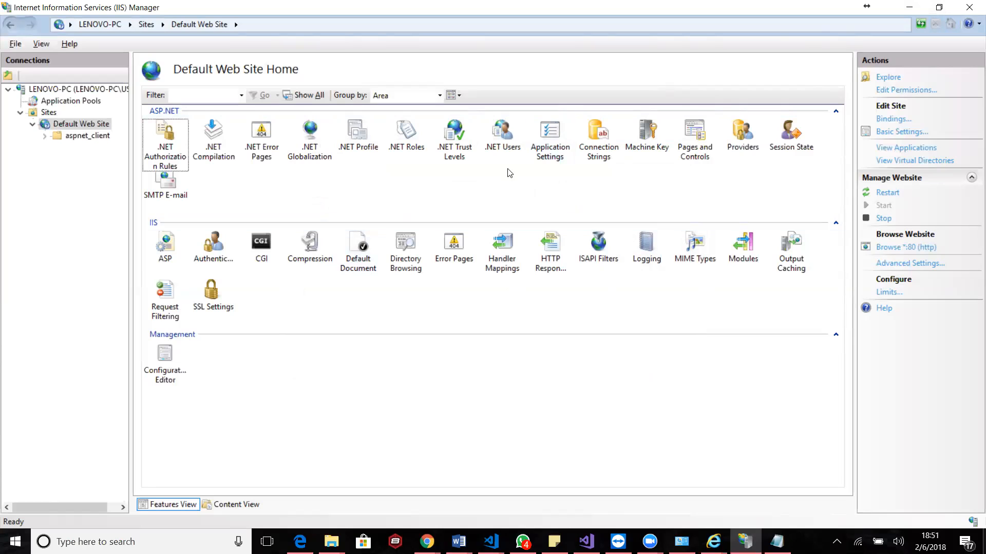
click(909, 7)
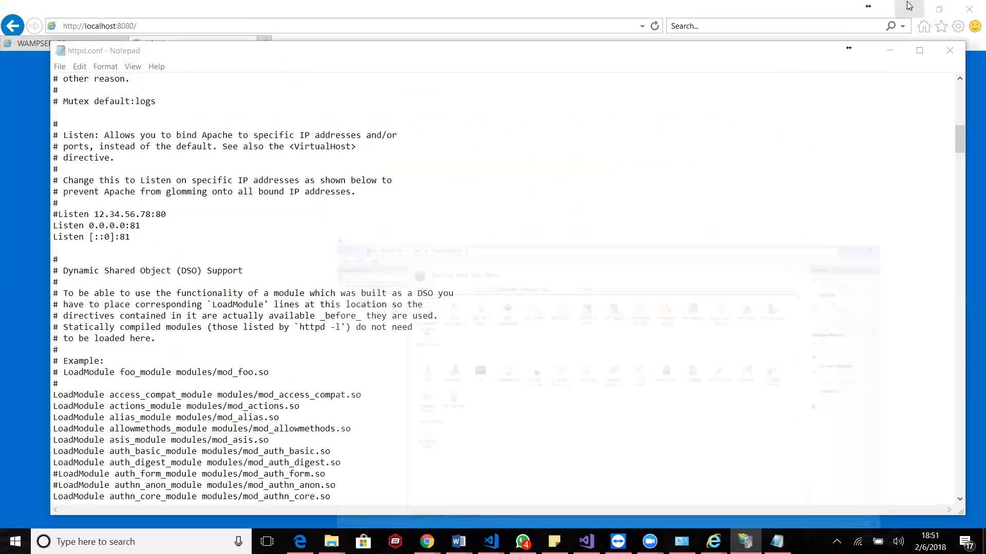
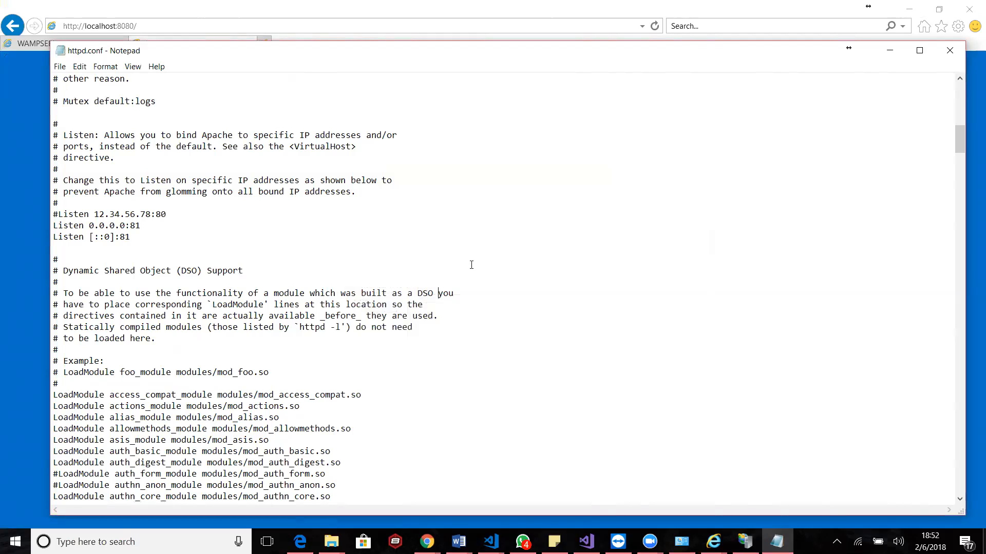
Switch to File Explorer and bring up the contents of the Windows (C:) drive
click(332, 542)
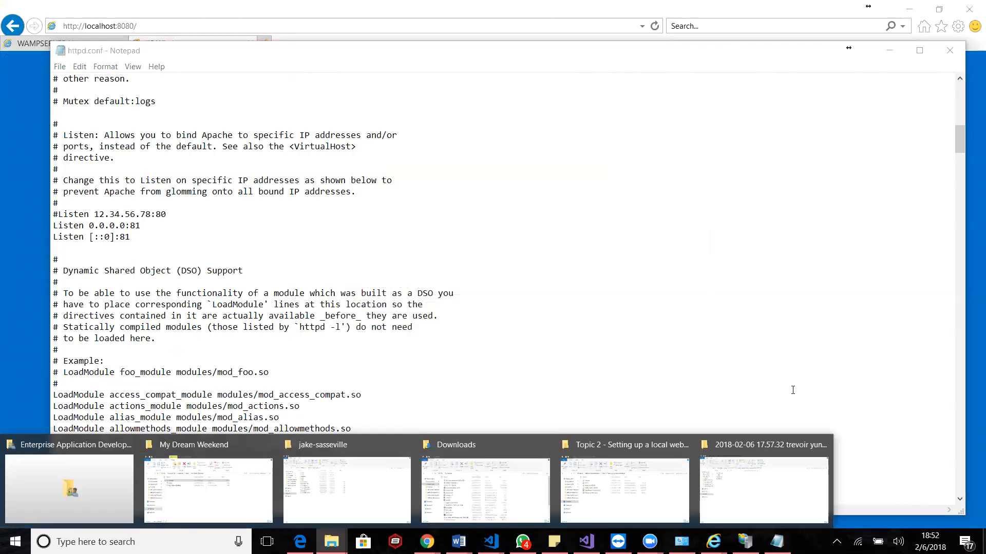
click(776, 341)
click(331, 541)
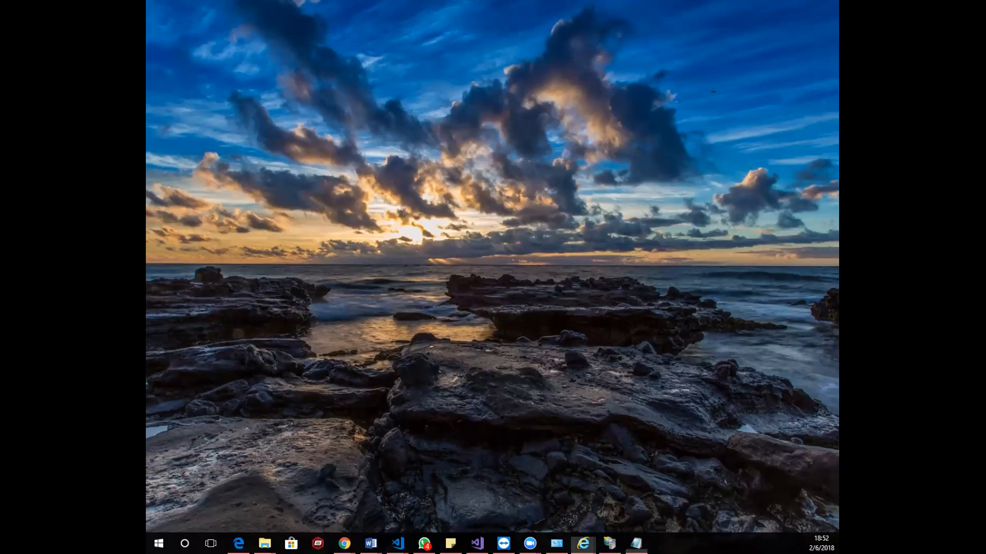
drag(380, 1, 371, 8)
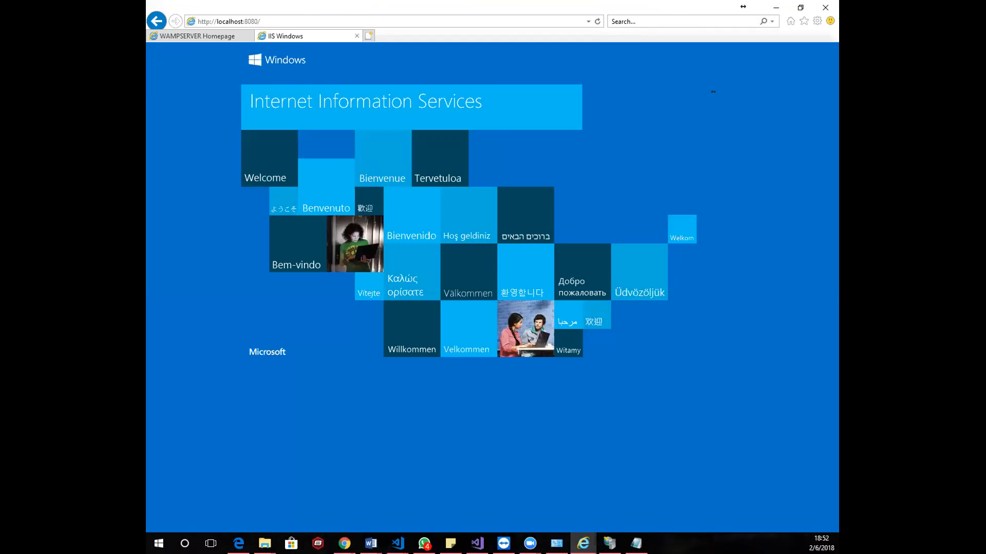
key(alt+Tab)
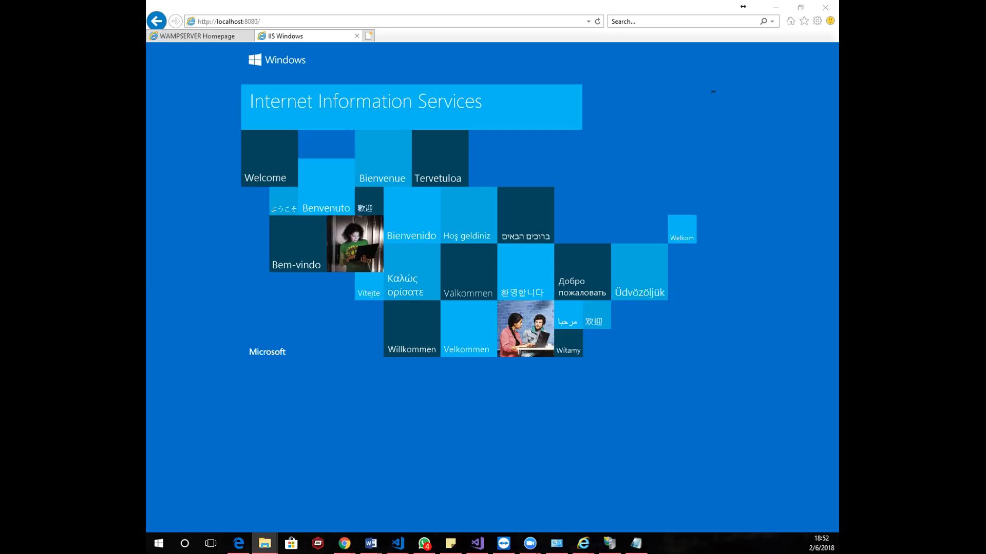
drag(837, 8, 518, 3)
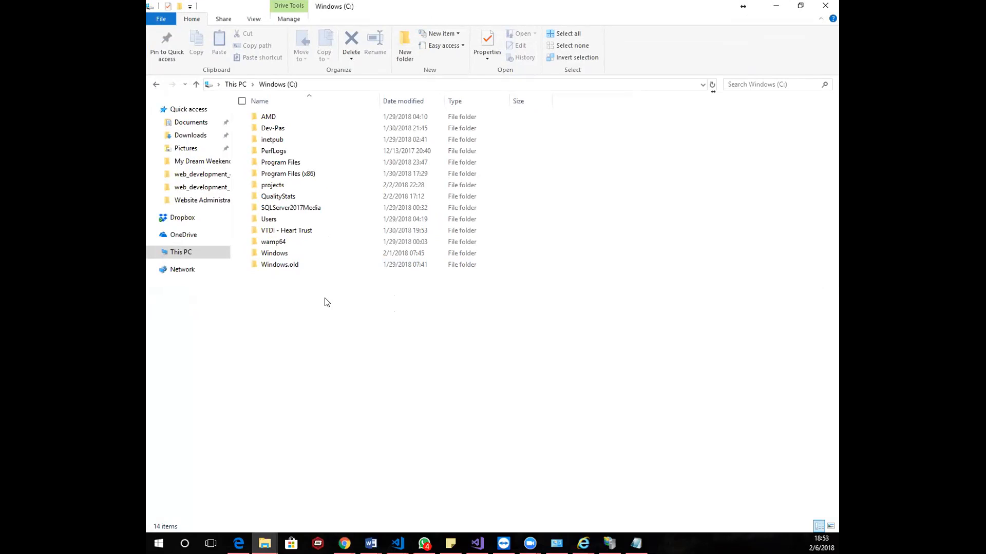
Open the www folder inside wamp64 on the C: drive and select the index PHP file
click(278, 242)
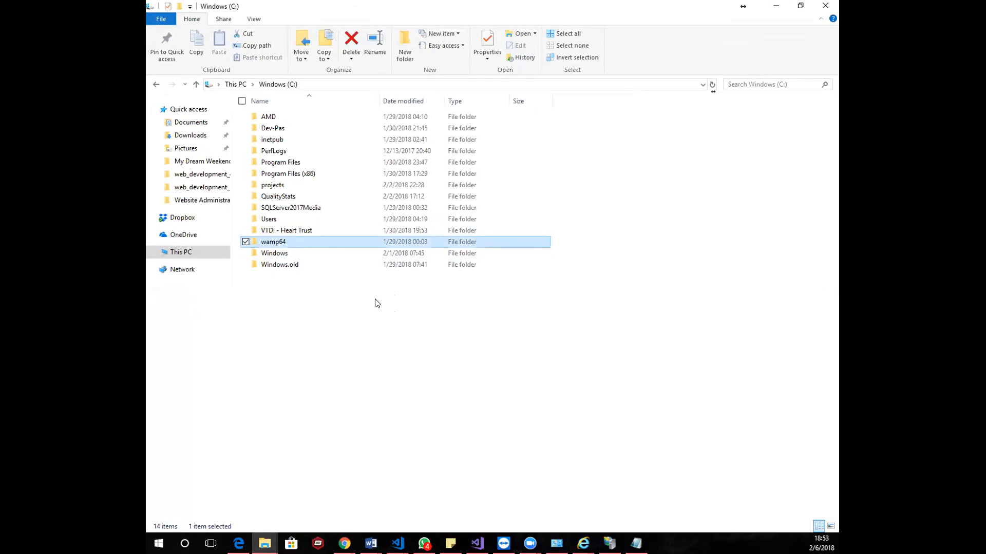
key(Return)
key(Down)
key(Down)
key(Down)
key(Down)
key(Down)
key(Down)
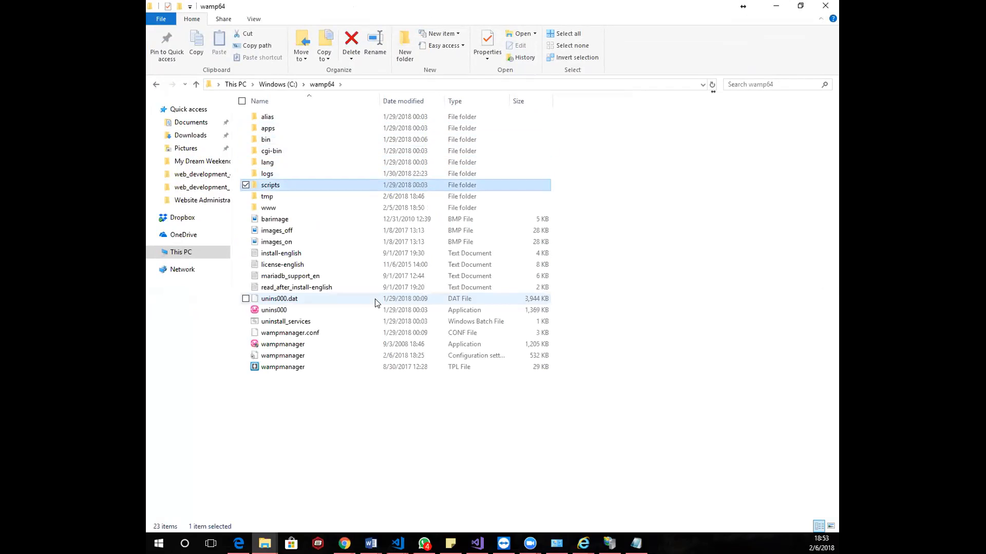
key(Down)
key(Down)
key(Return)
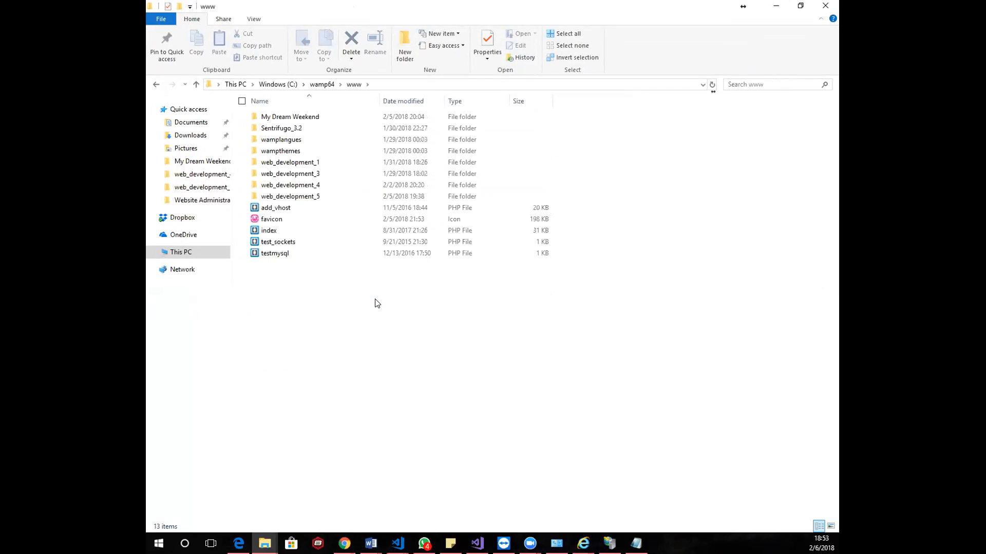
click(273, 236)
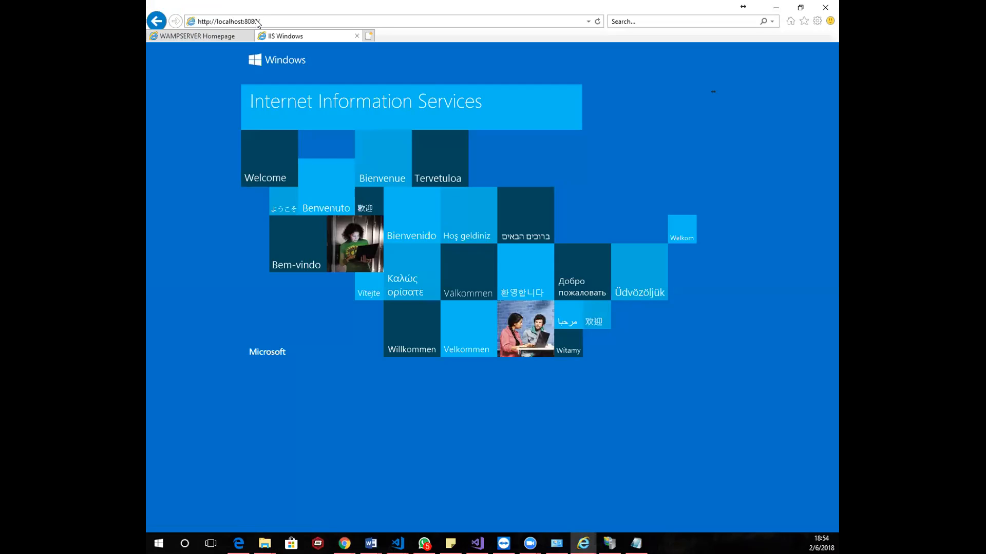
click(213, 35)
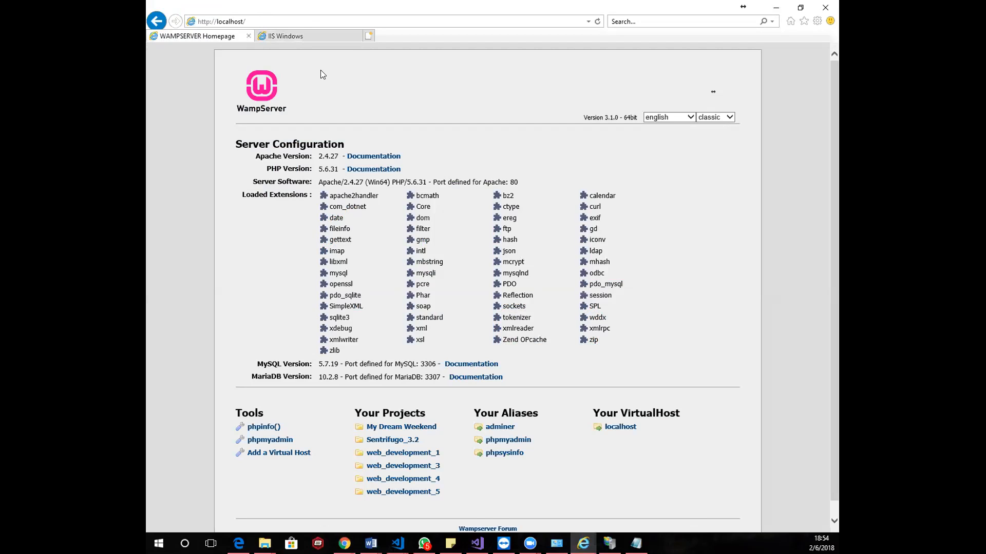
click(241, 22)
key(Return)
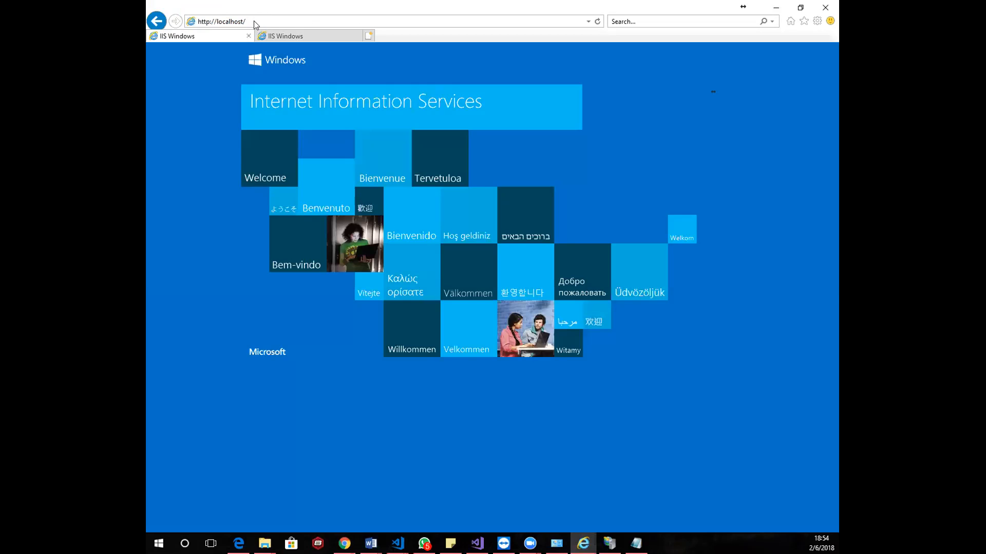
click(289, 37)
click(274, 22)
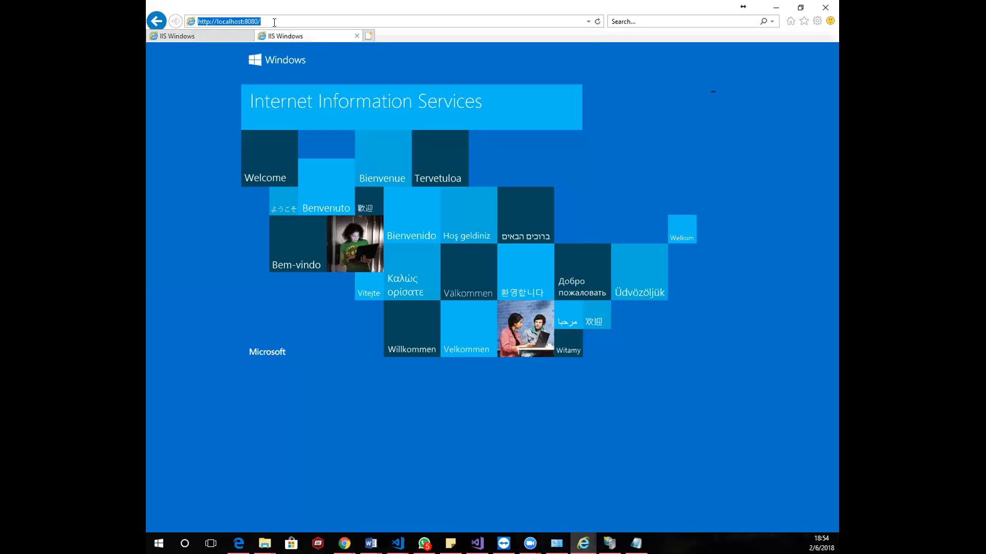
click(274, 23)
key(BackSpace)
key(BackSpace)
key(BackSpace)
key(BackSpace)
text(1)
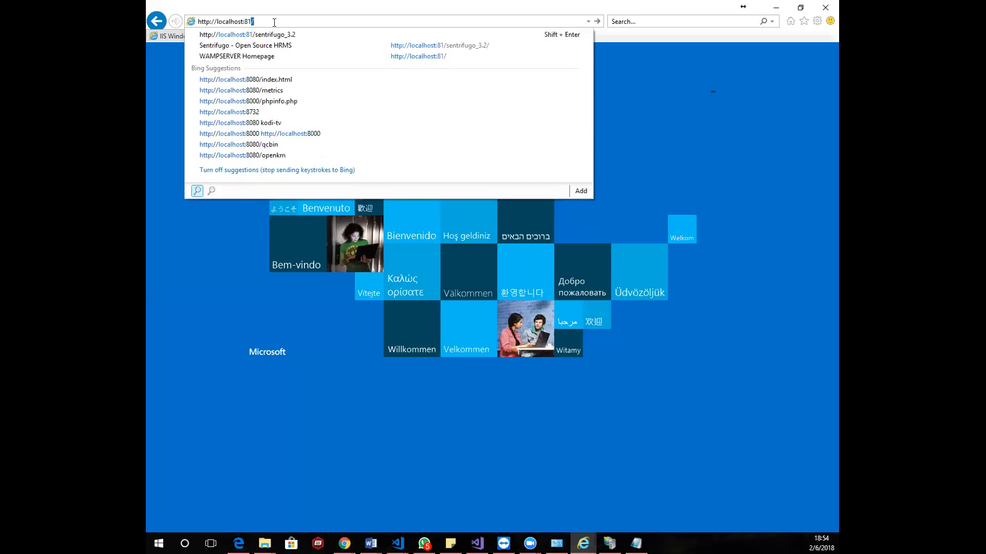
key(Return)
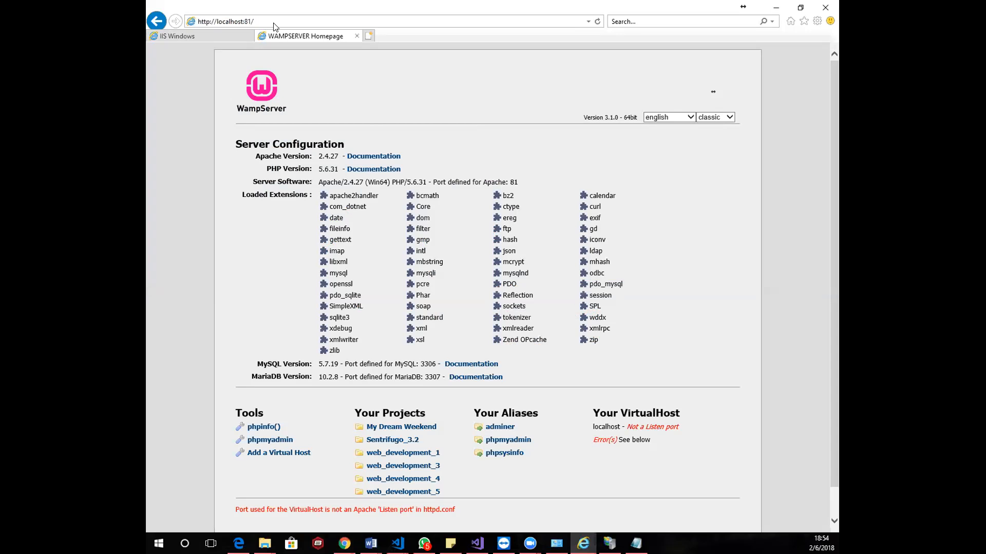
click(185, 37)
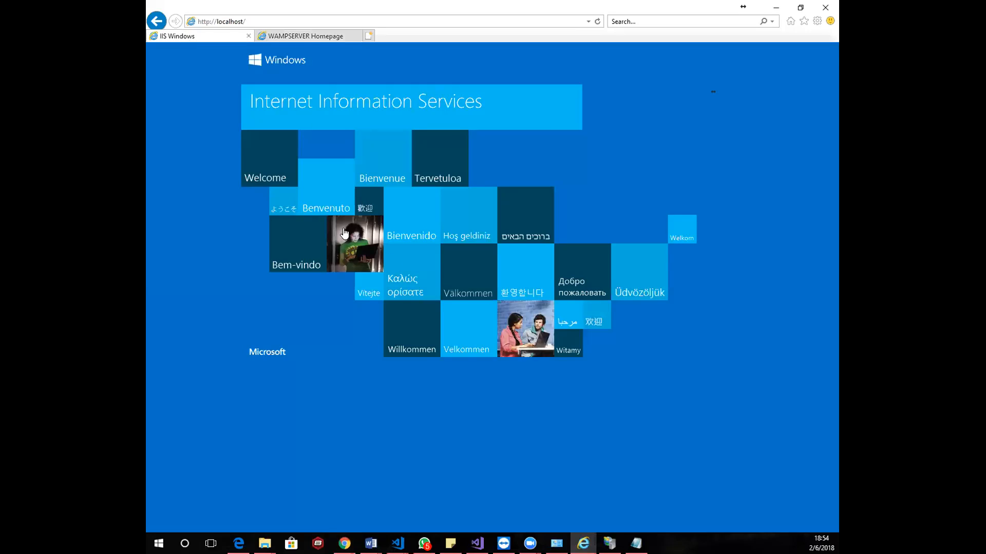
click(320, 40)
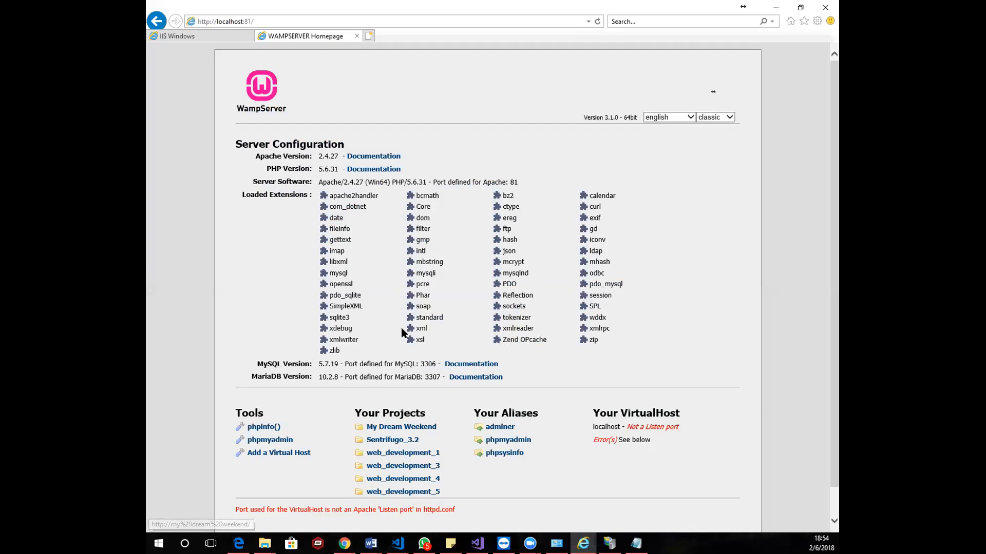
click(343, 22)
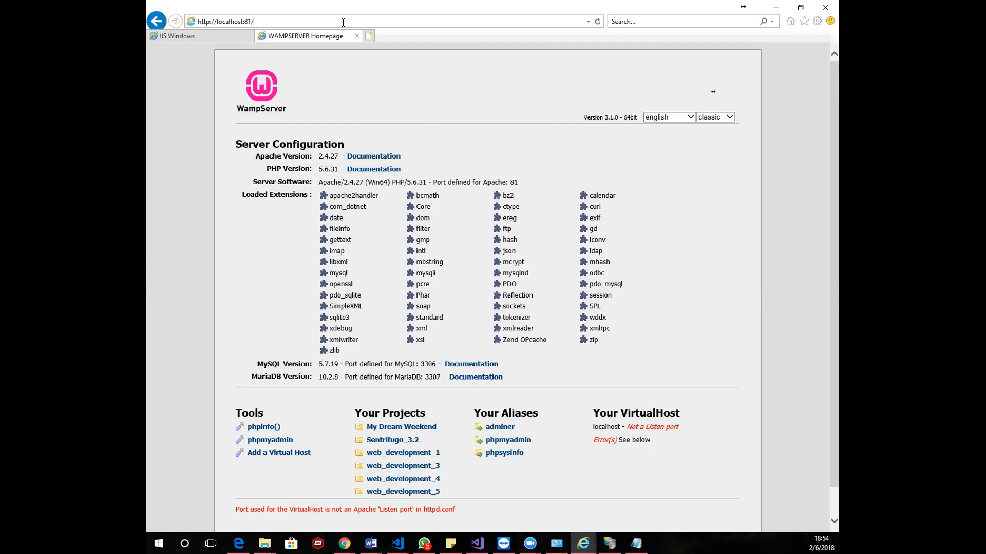
text(index.html)
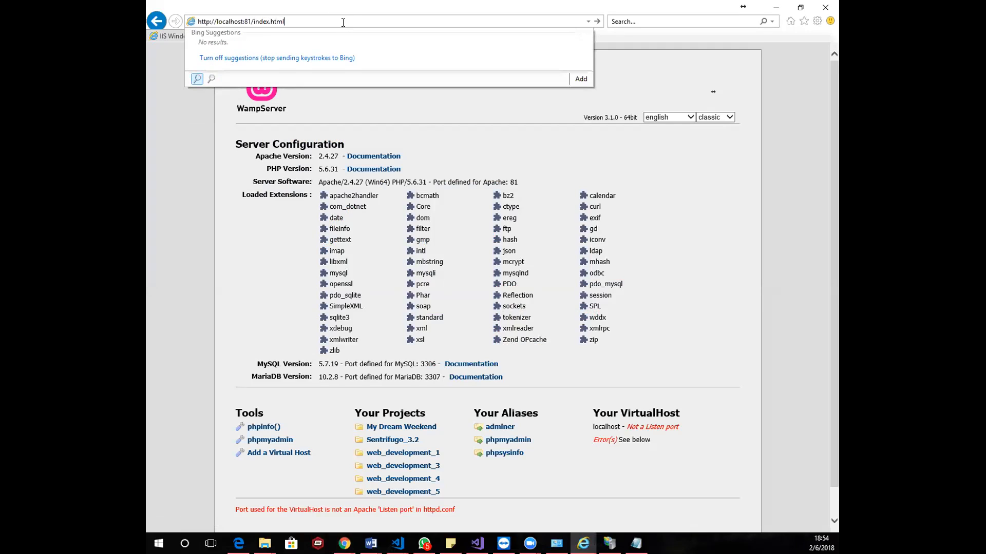
key(Return)
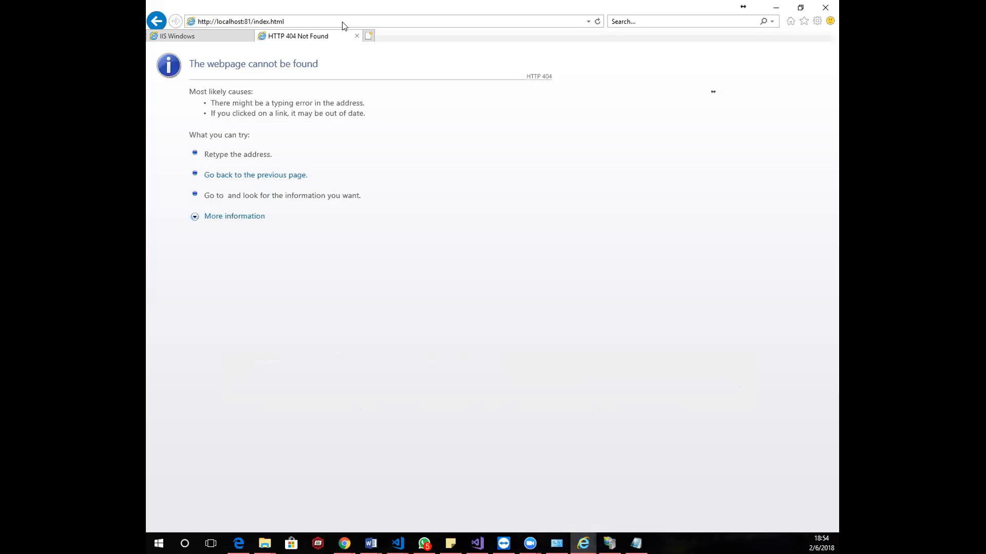
click(290, 20)
double_click(282, 22)
text(php)
key(Return)
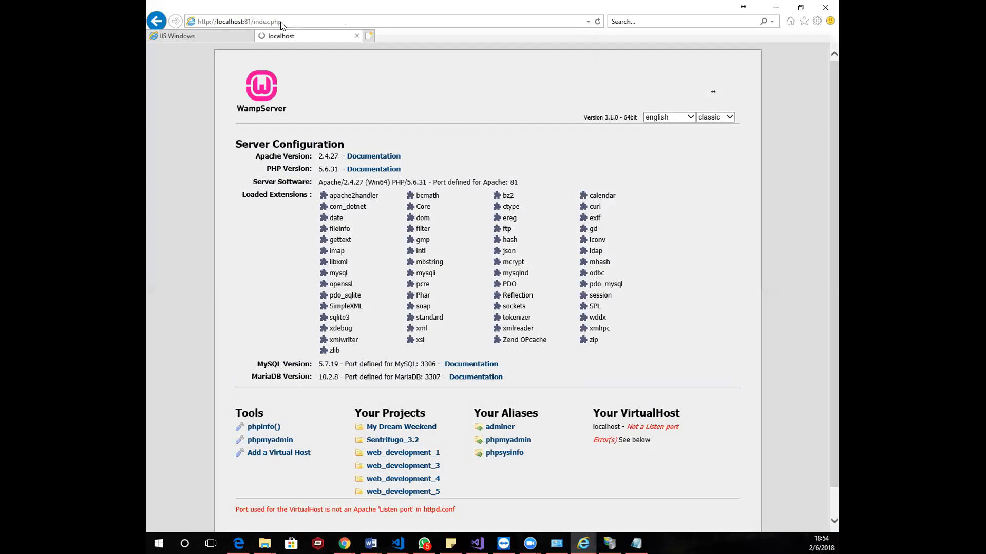
key(alt+Tab)
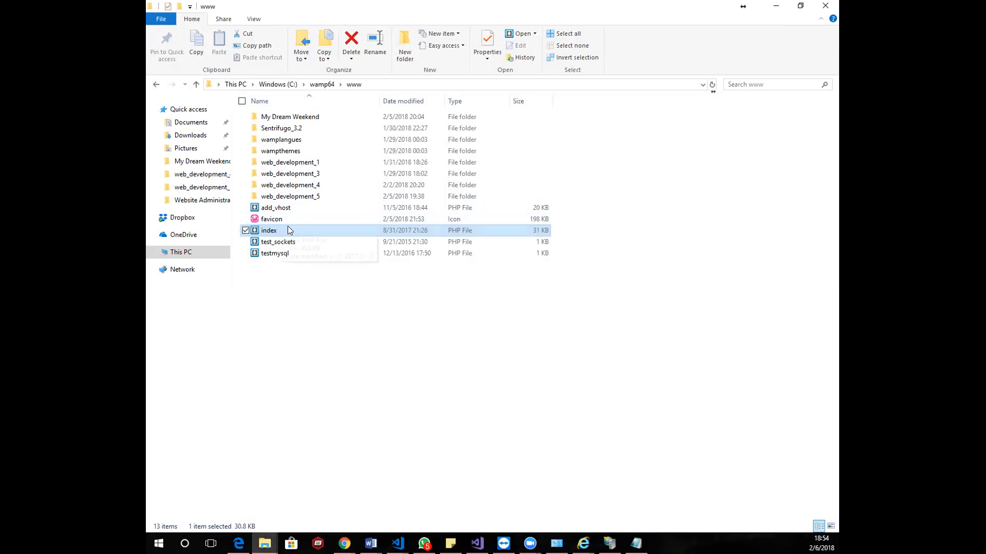
key(alt+Tab)
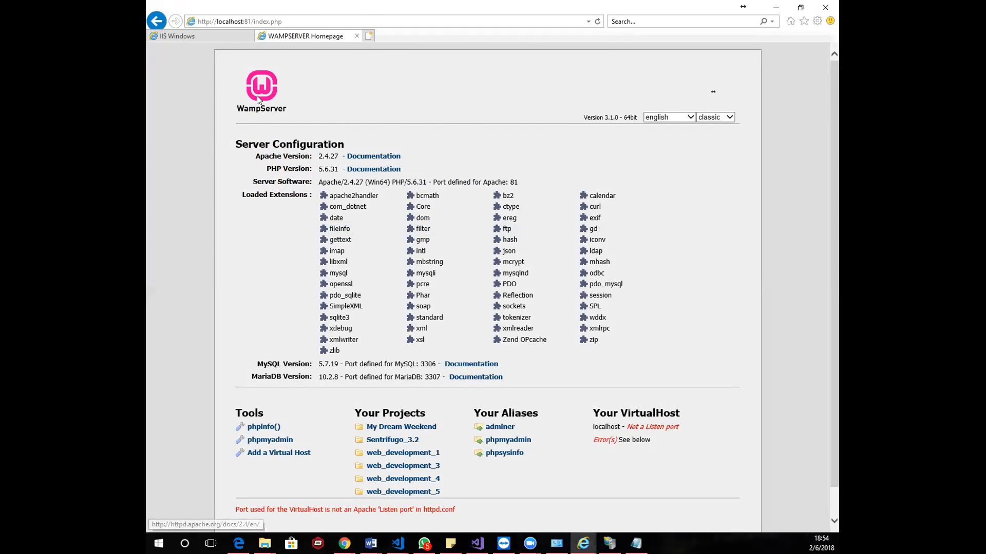
click(301, 23)
click(310, 21)
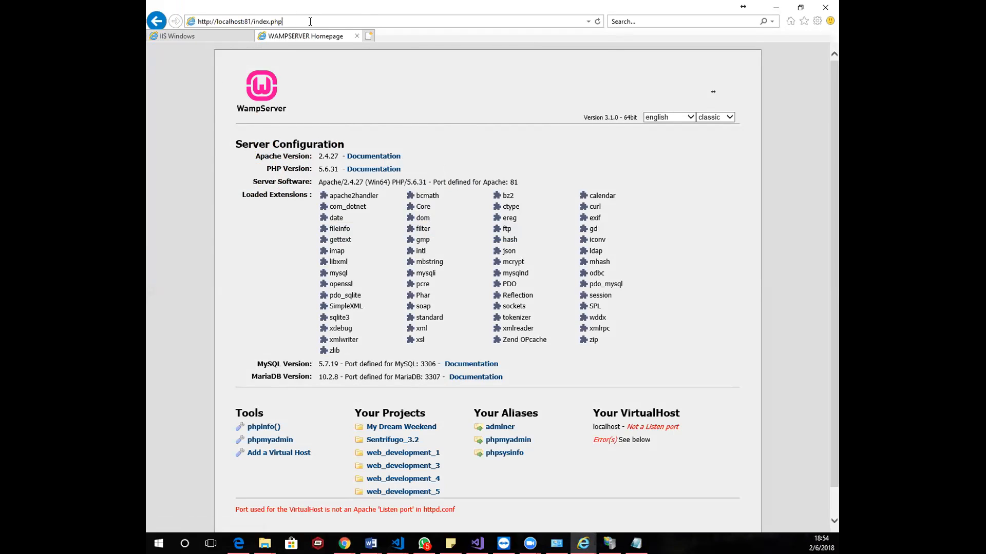
key(BackSpace)
key(BackSpace)
key(BackSpace)
key(BackSpace)
key(BackSpace)
key(BackSpace)
key(BackSpace)
key(BackSpace)
key(BackSpace)
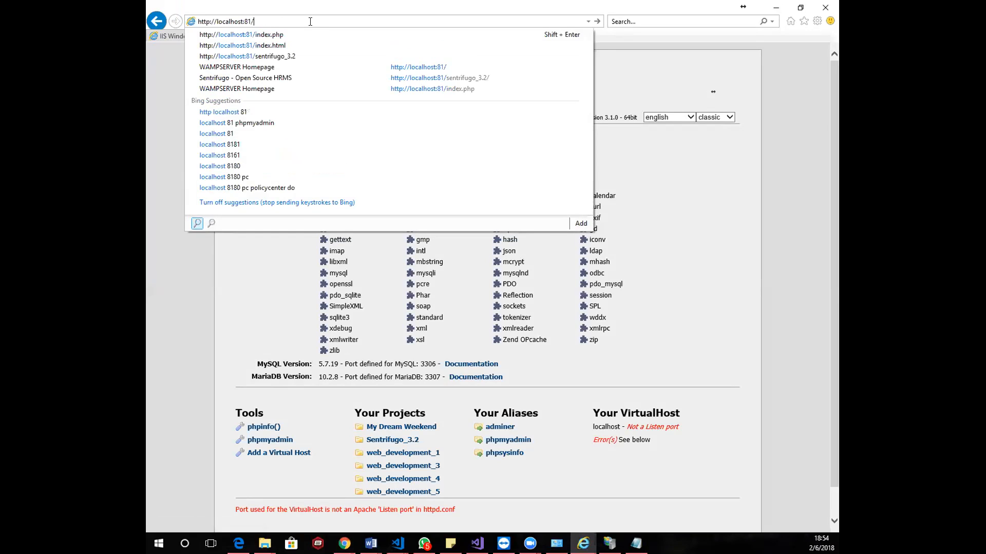
key(Return)
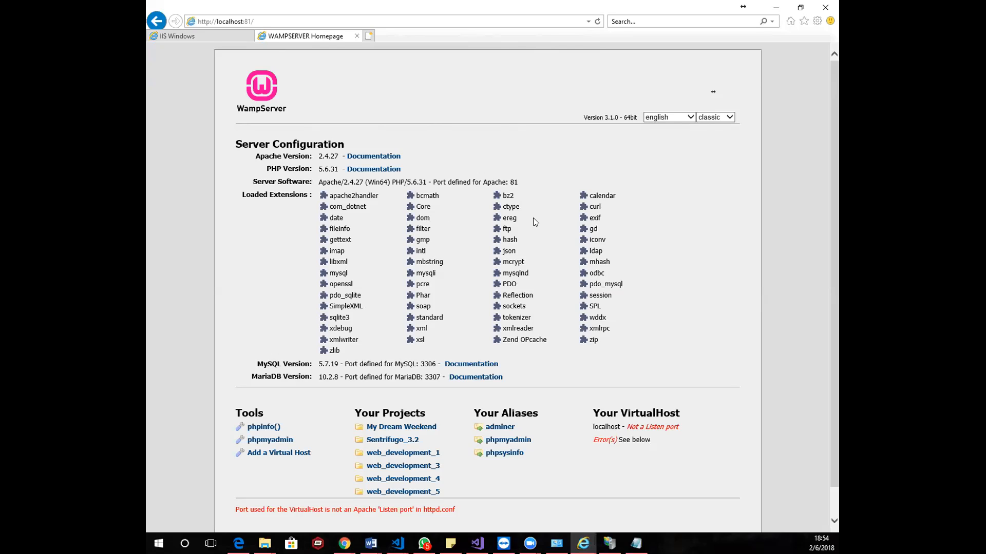
click(266, 19)
click(175, 36)
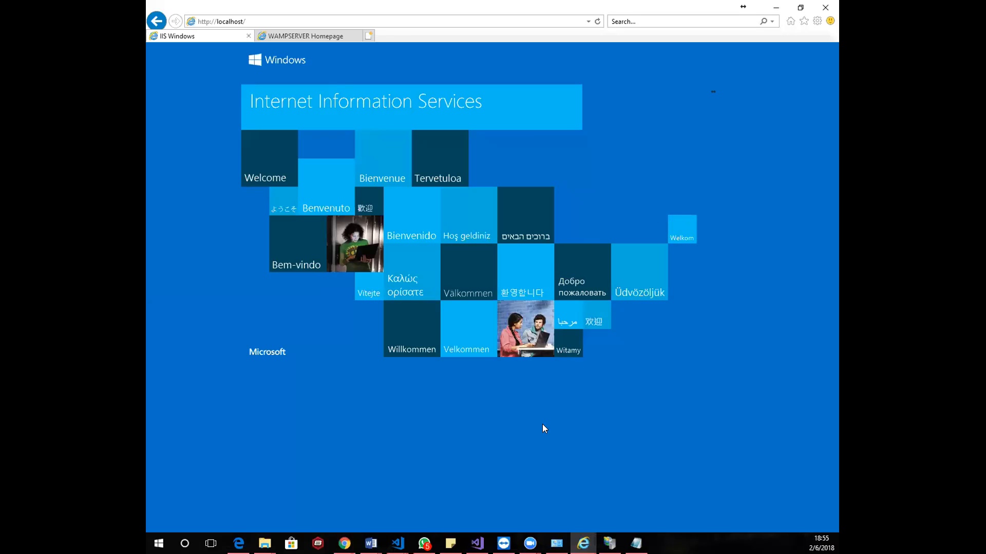
click(610, 543)
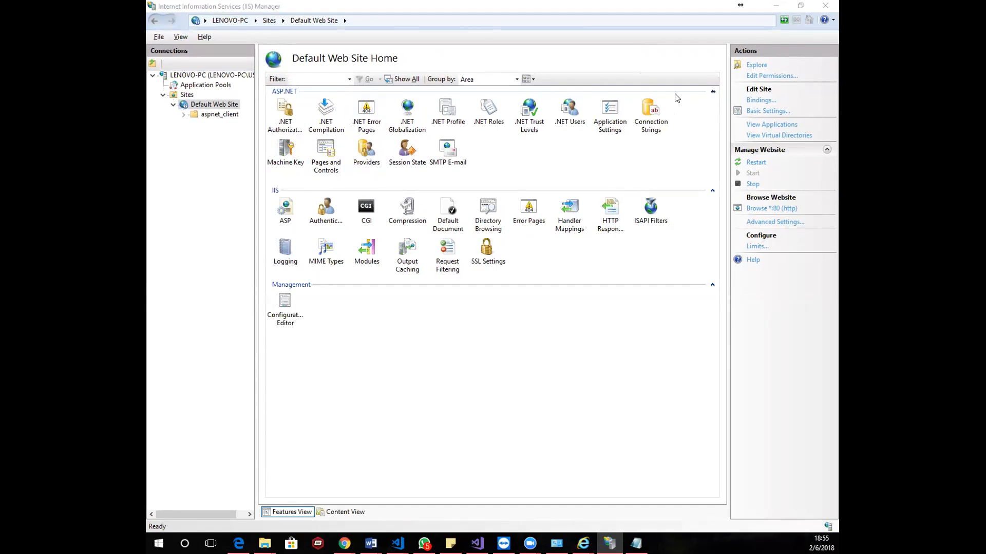
click(402, 316)
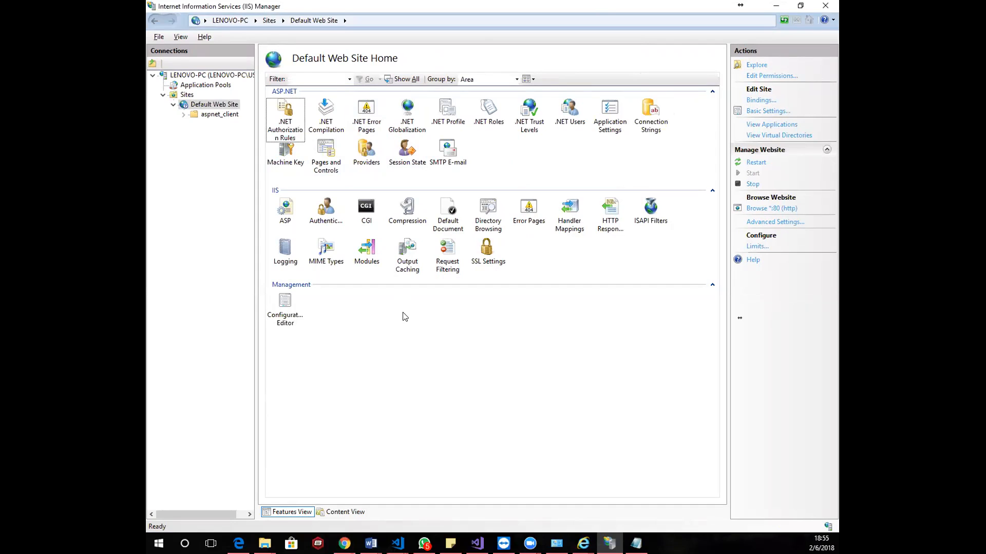
double_click(451, 216)
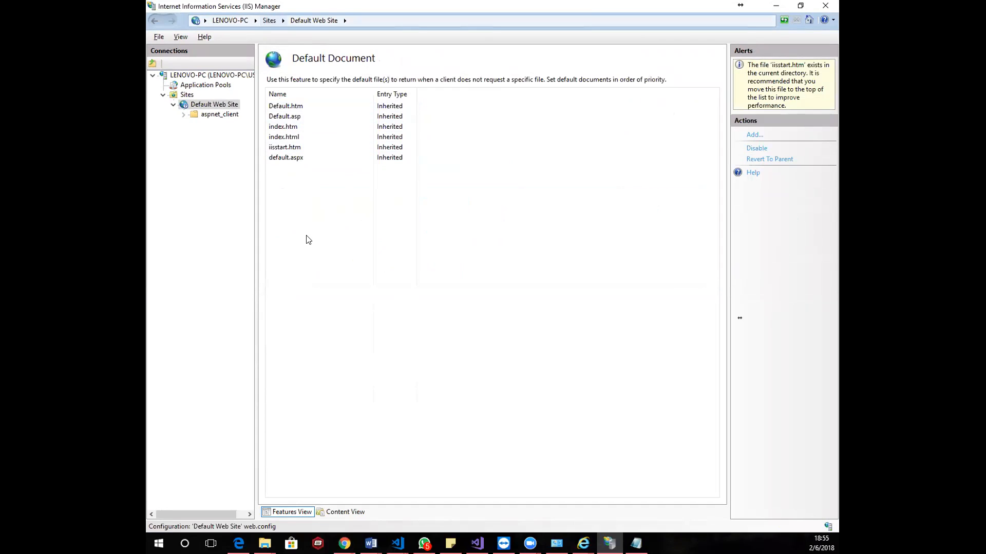
Return to the Default Web Site home page in IIS Manager by way of the Sites list
click(268, 21)
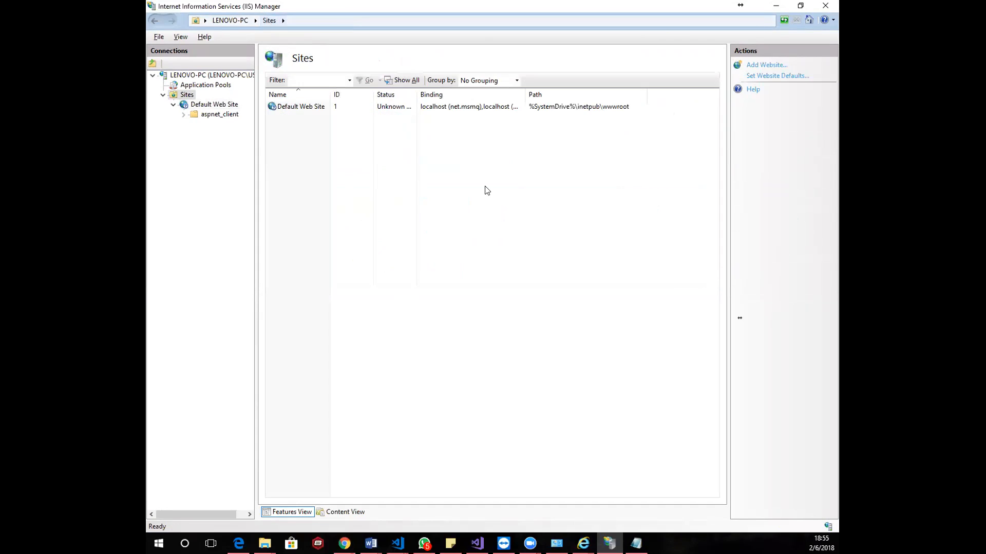
click(200, 104)
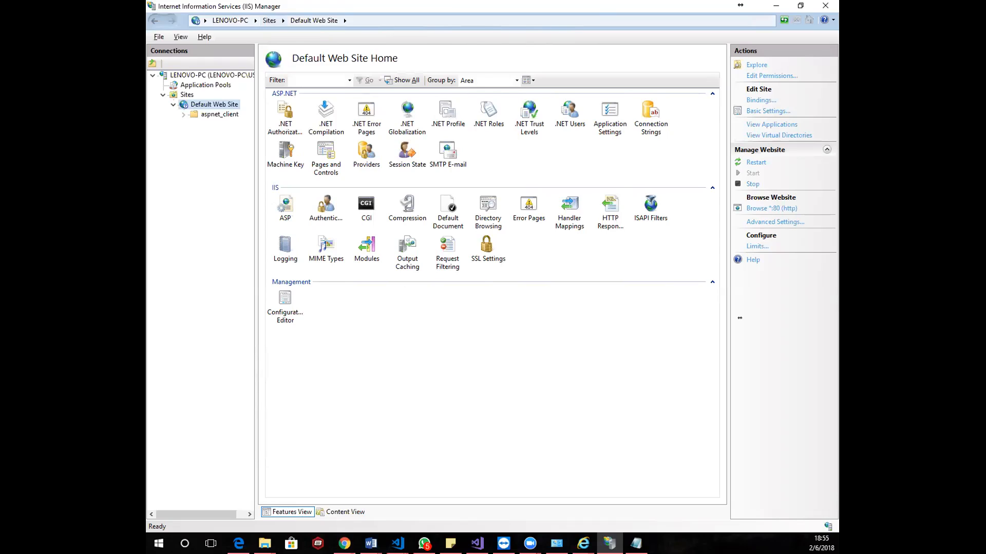
key(alt+Tab)
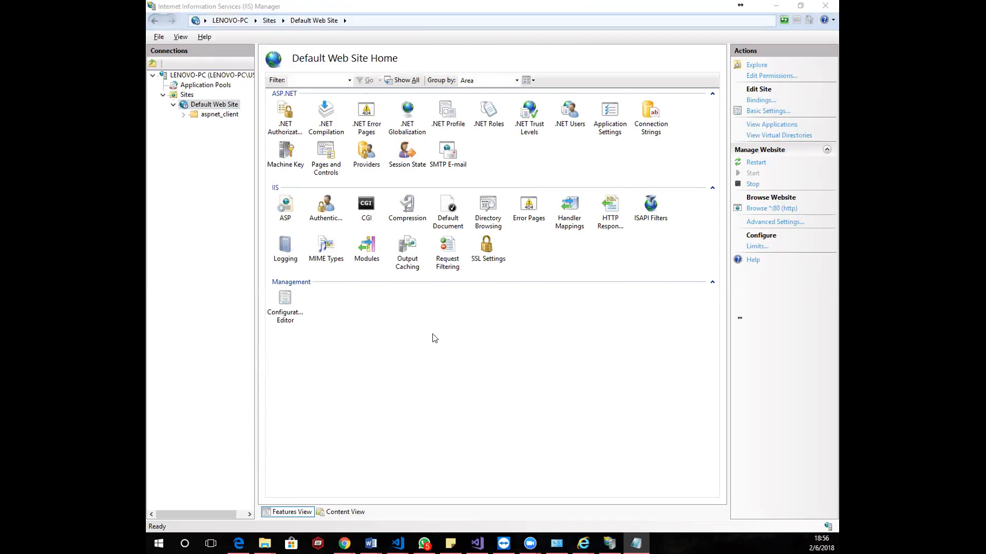
key(alt+Tab)
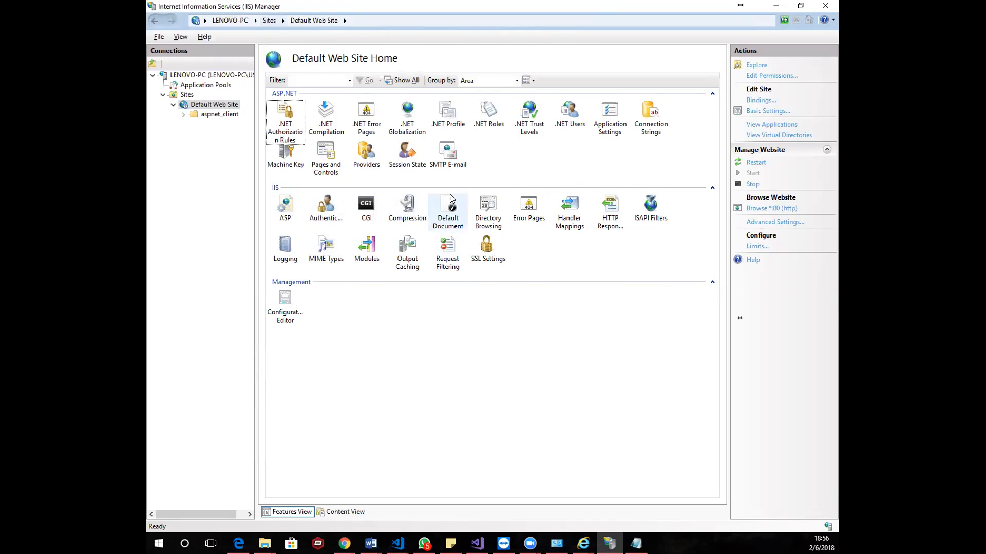
Switch to the www window in File Explorer and open the C:\inetpub\wwwroot folder from there
click(264, 543)
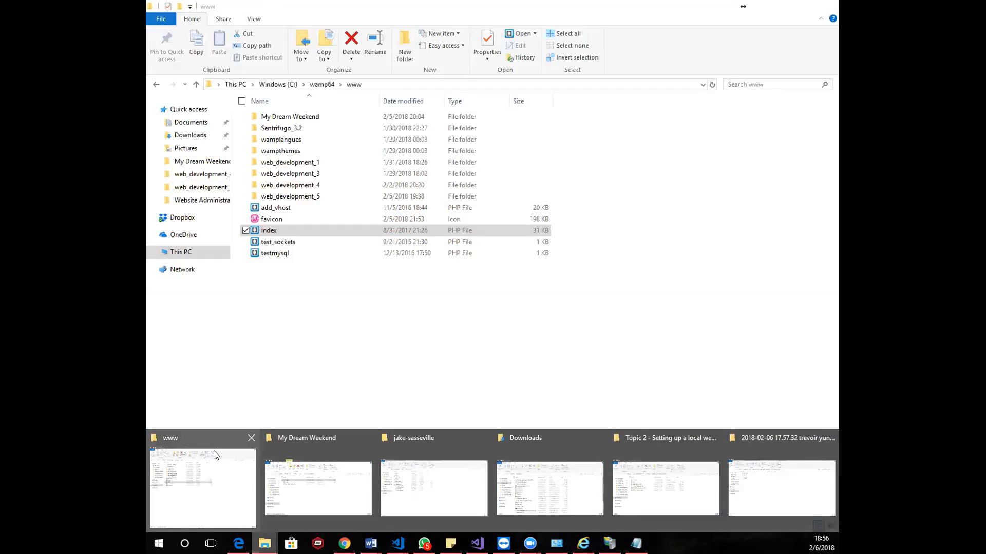
click(203, 462)
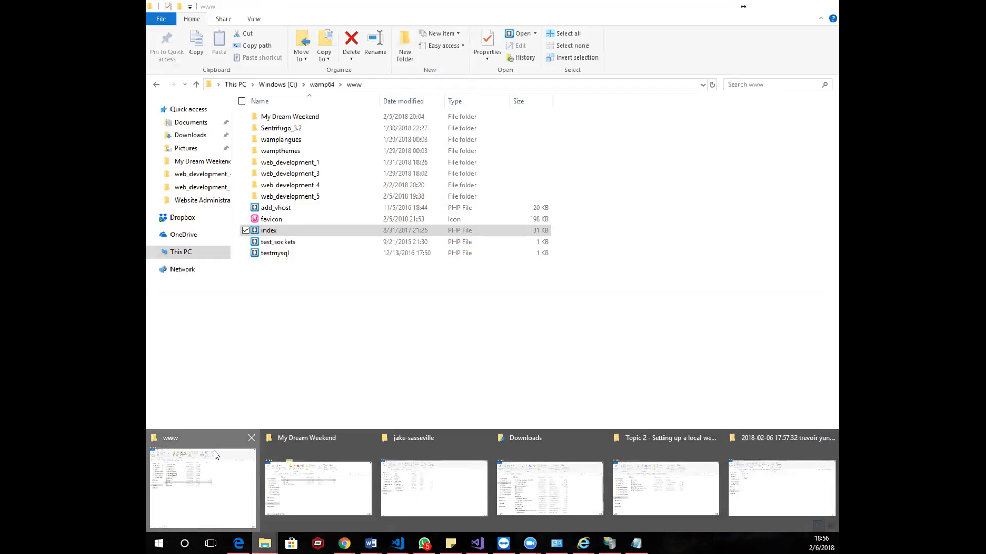
click(279, 84)
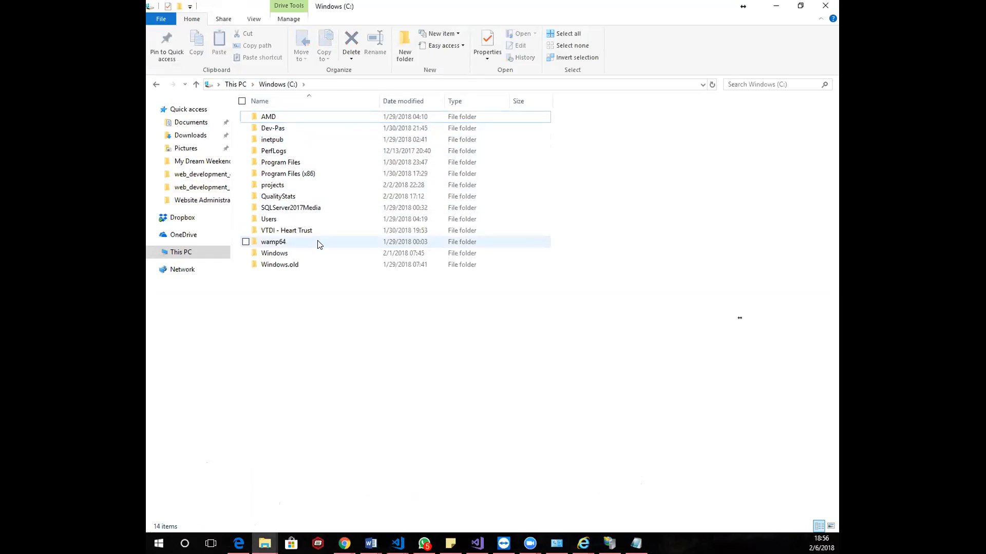
double_click(311, 142)
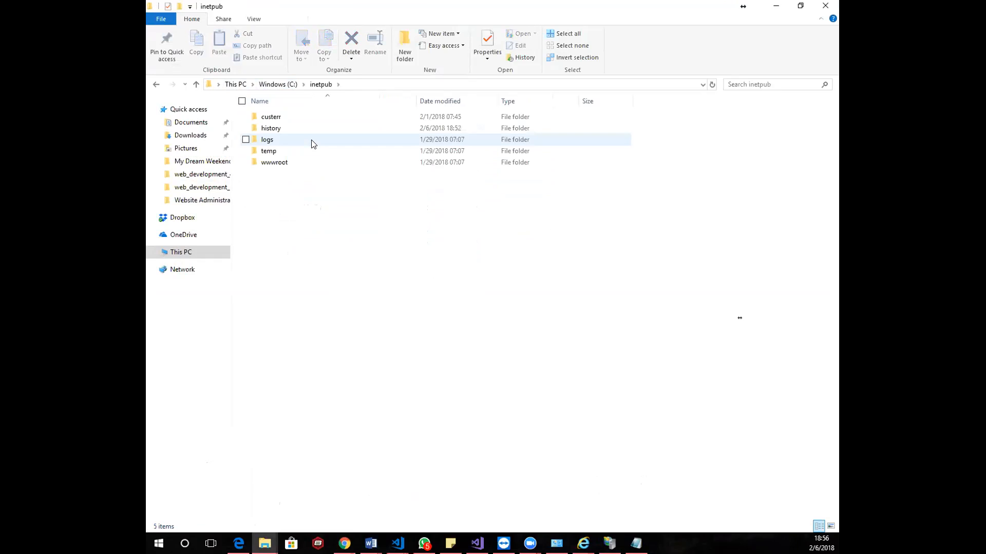
double_click(300, 161)
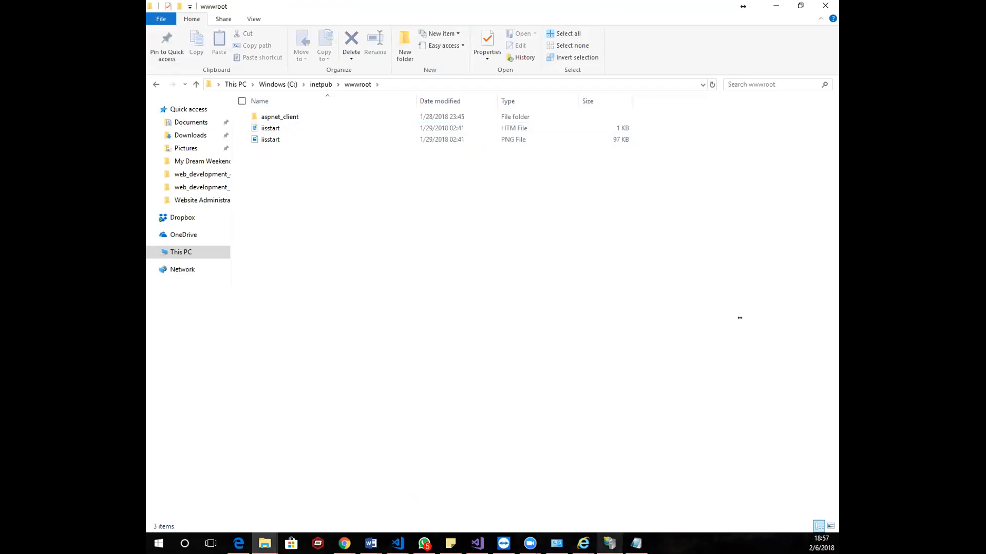
click(583, 544)
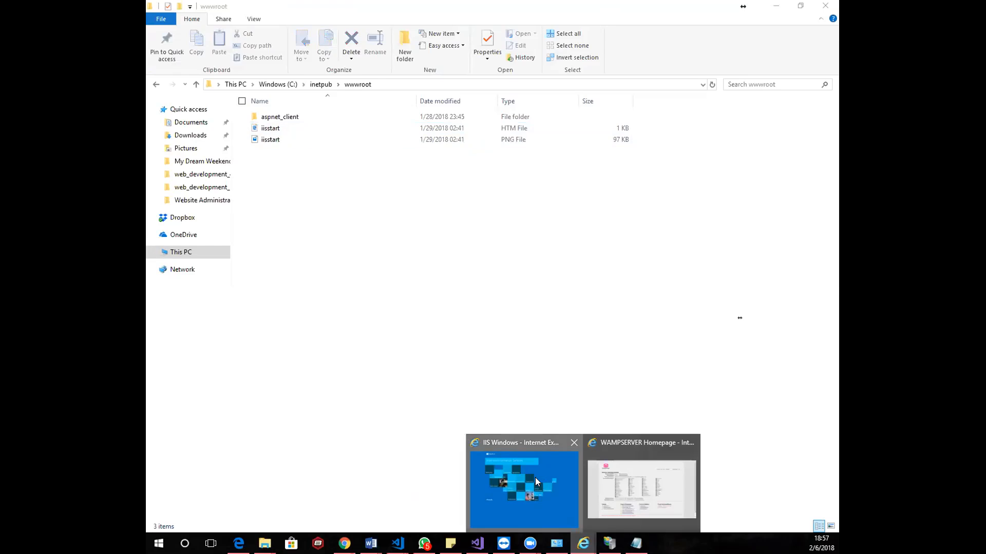
click(537, 482)
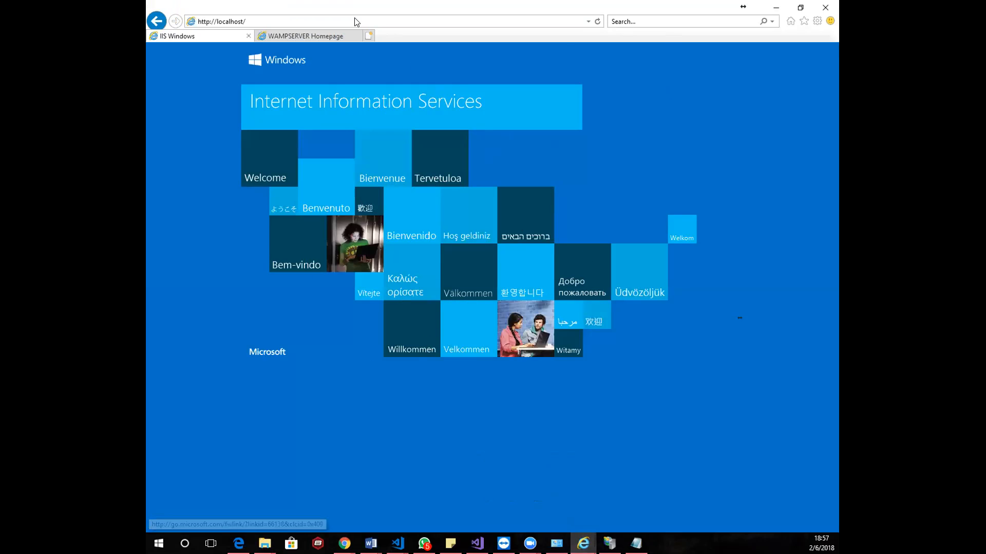
click(609, 543)
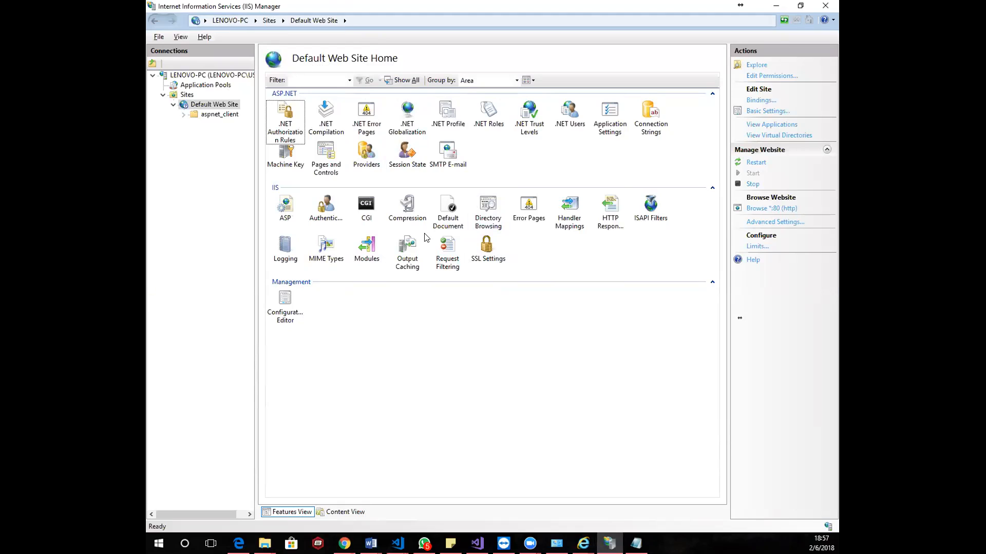
click(205, 105)
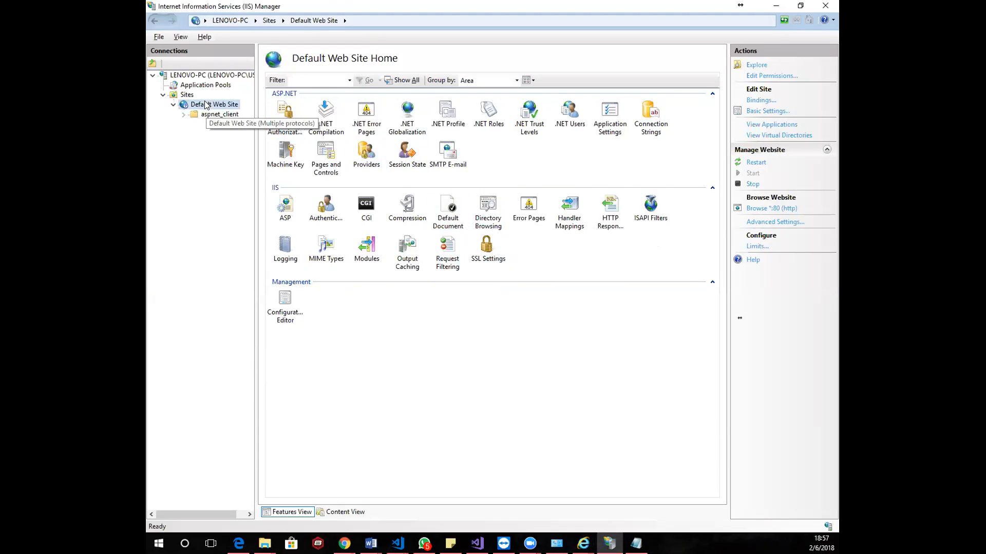
double_click(442, 212)
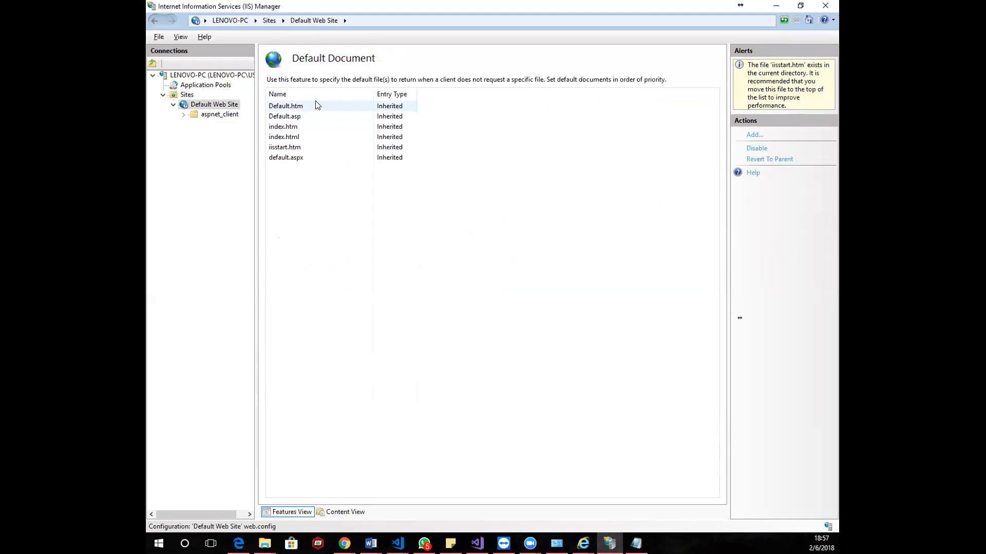
Go through the default document entries in priority order, from Default.htm down to default.aspx, finishing on iisstart.htm
click(308, 158)
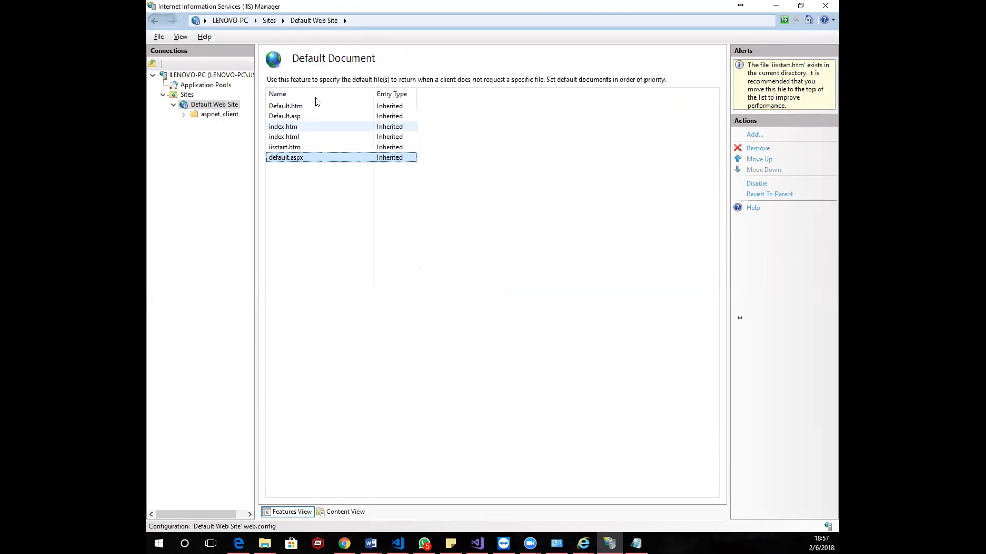
click(317, 107)
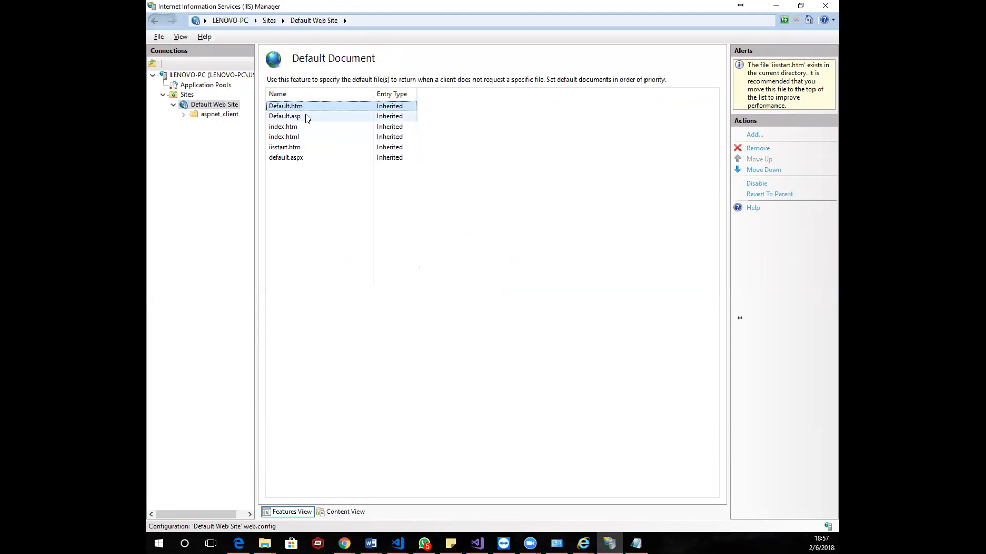
click(307, 116)
click(310, 127)
click(311, 138)
click(290, 148)
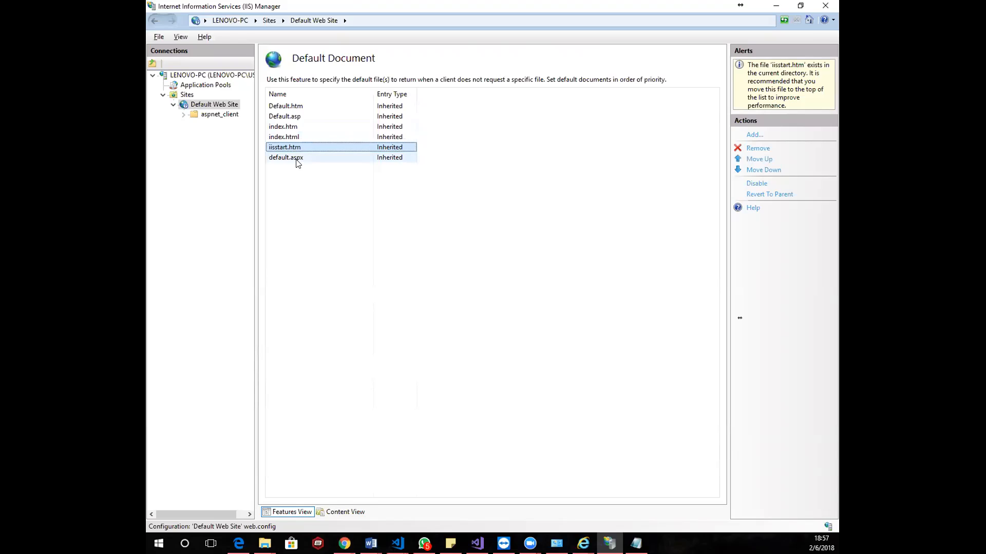
click(296, 163)
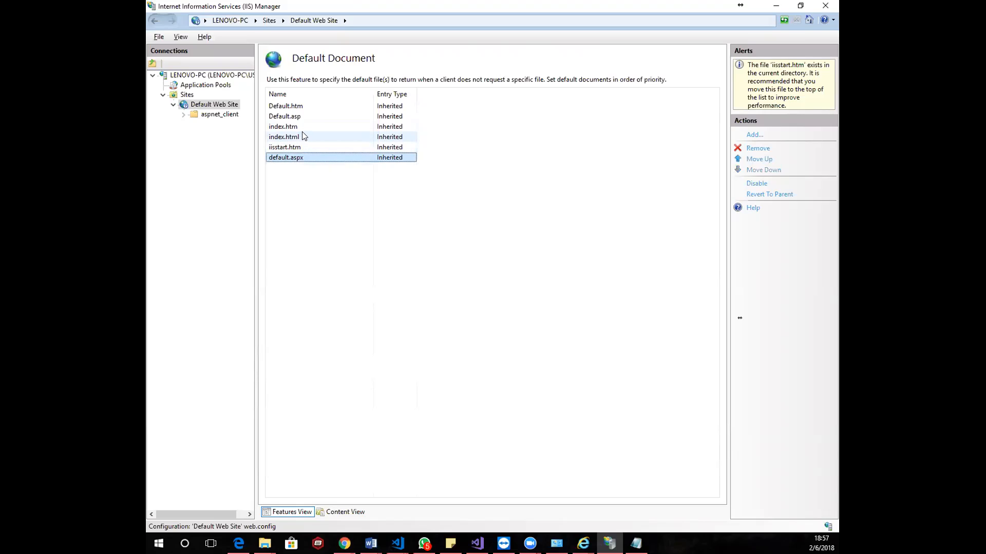
click(303, 118)
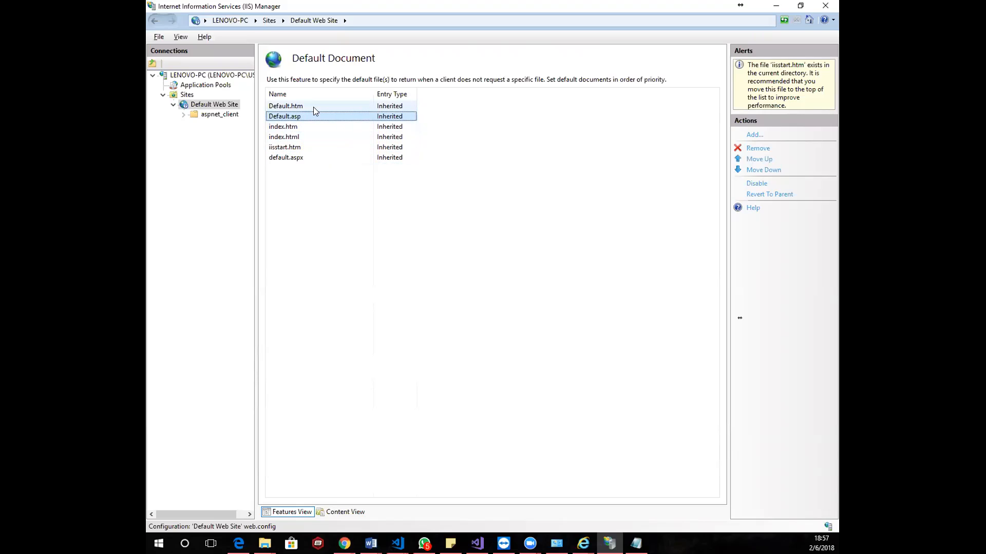
click(313, 106)
click(309, 127)
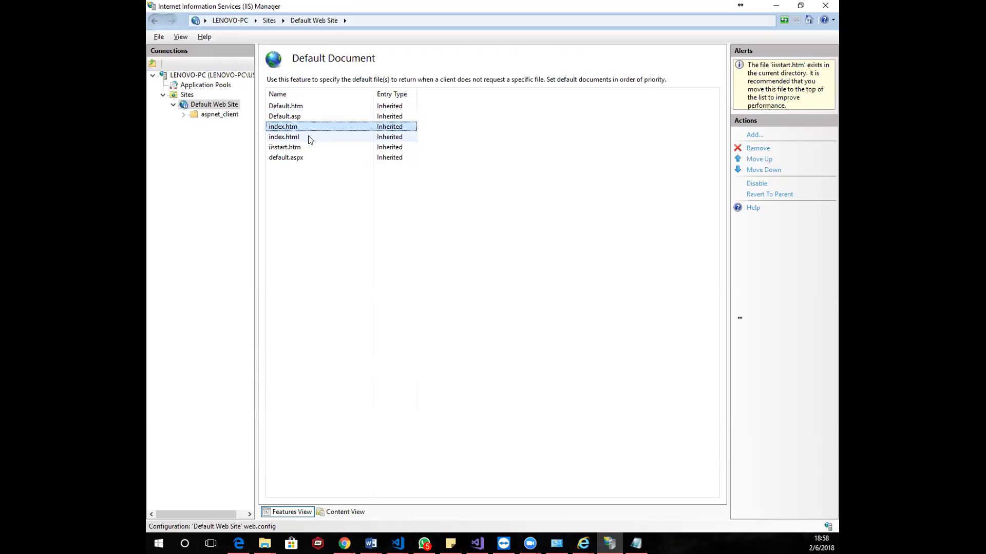
click(308, 136)
click(304, 147)
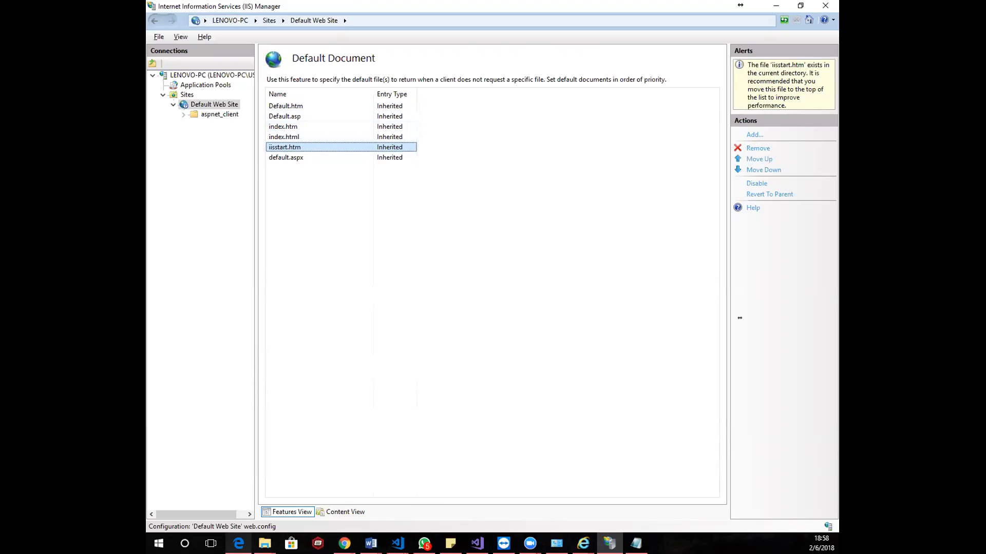
mouse_move(264, 543)
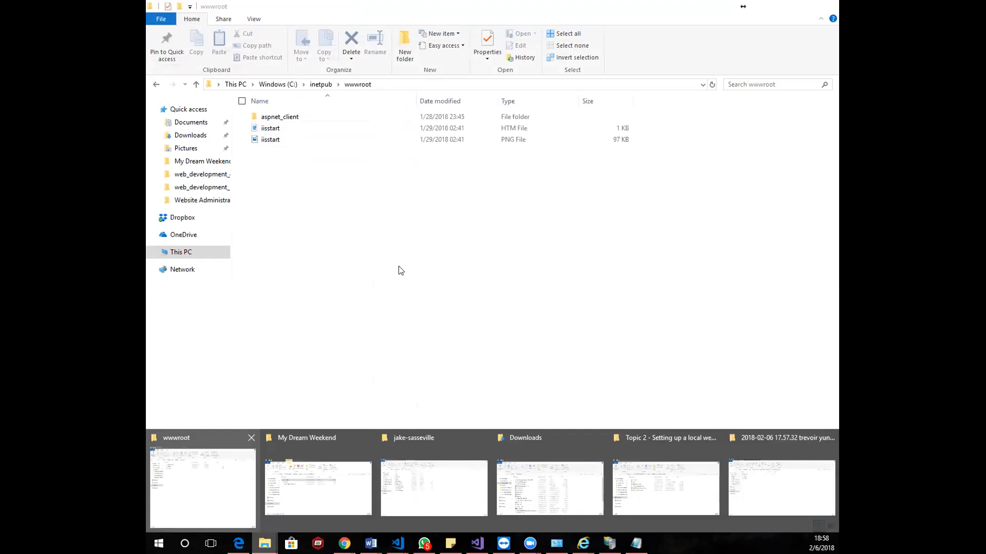
click(196, 507)
right_click(410, 279)
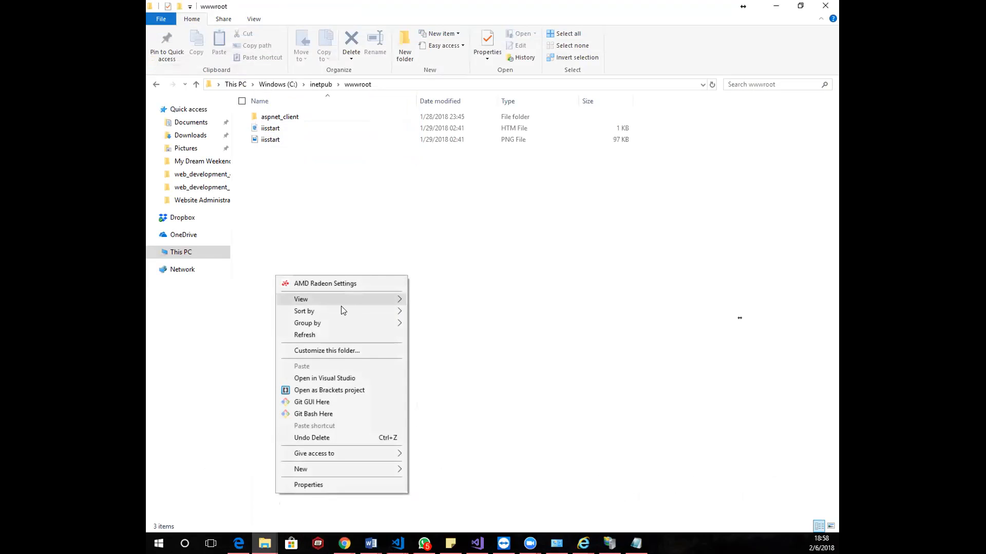
mouse_move(315, 466)
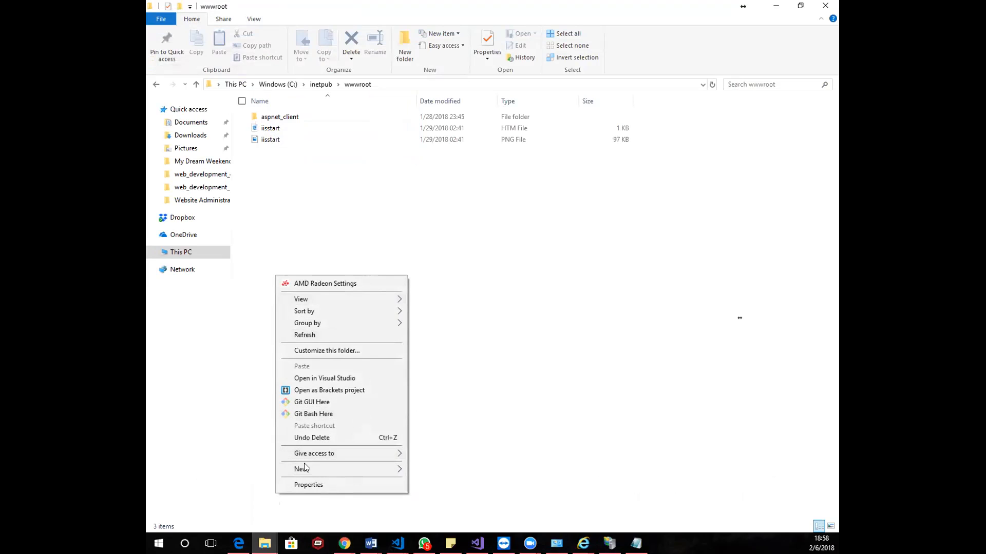
click(544, 184)
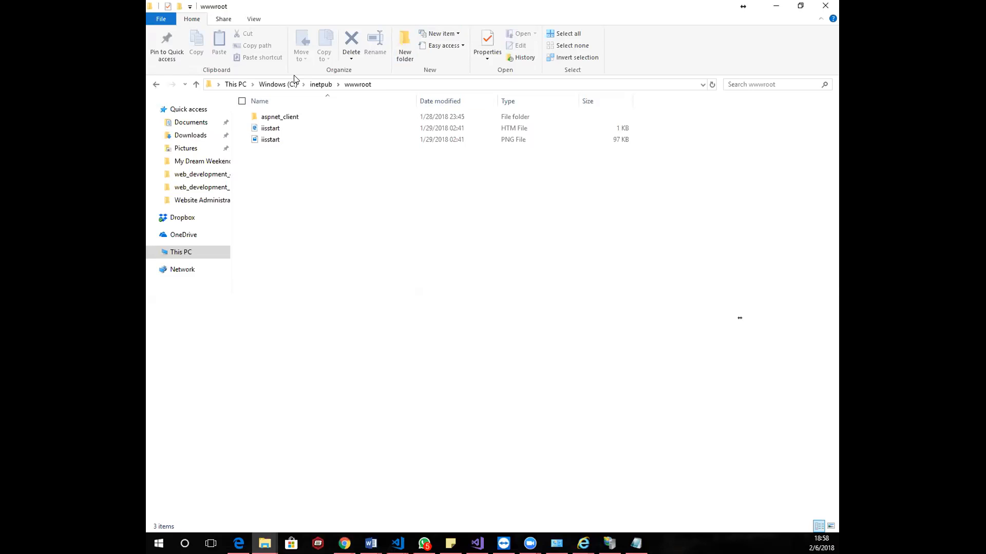
click(160, 20)
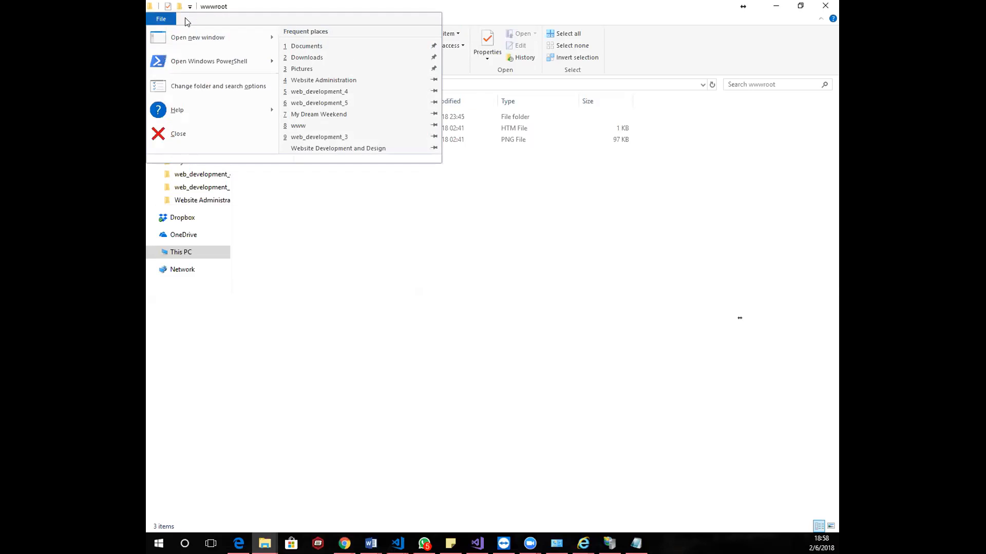
click(276, 237)
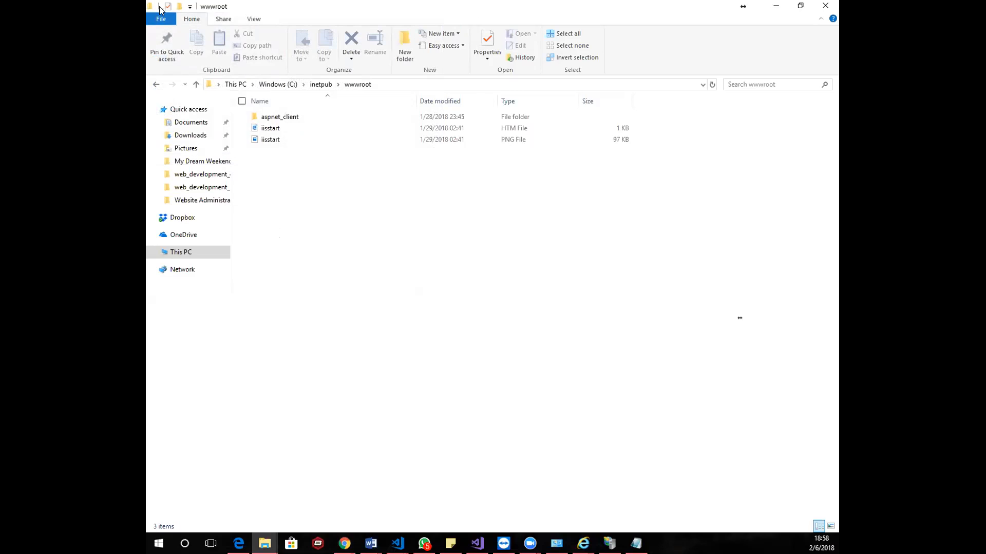
click(189, 7)
click(337, 229)
Switch to Notepad and enter the text "Hello World! Index" in the untitled document
click(636, 543)
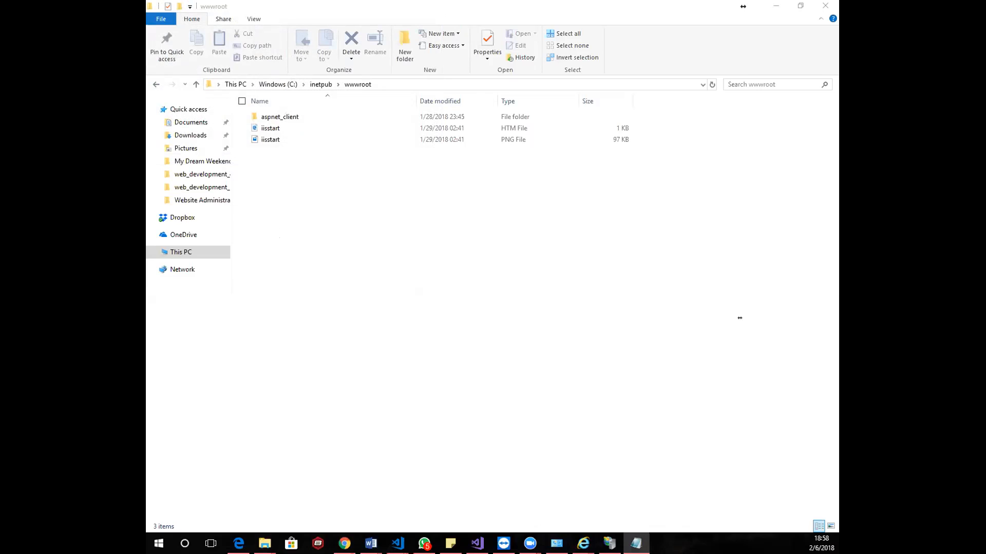
text(Hello )
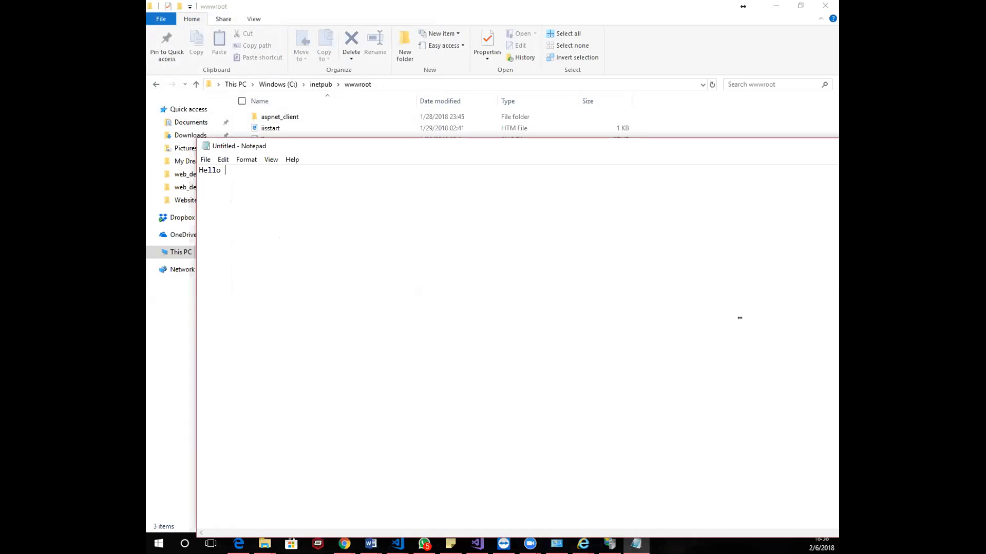
text(World! Index)
Save the document as index.html in C:\inetpub\wwwroot and move the Notepad window aside
key(ctrl+s)
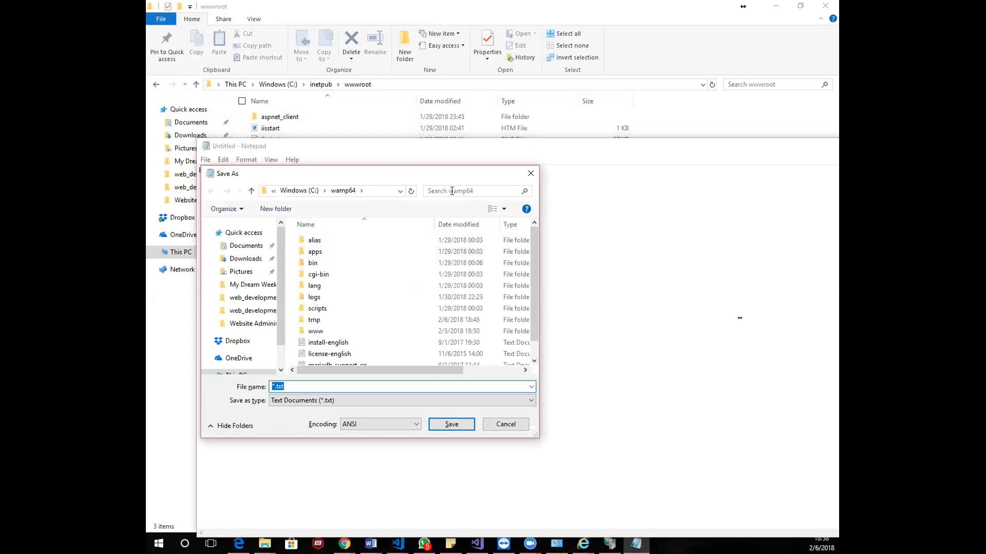
click(298, 192)
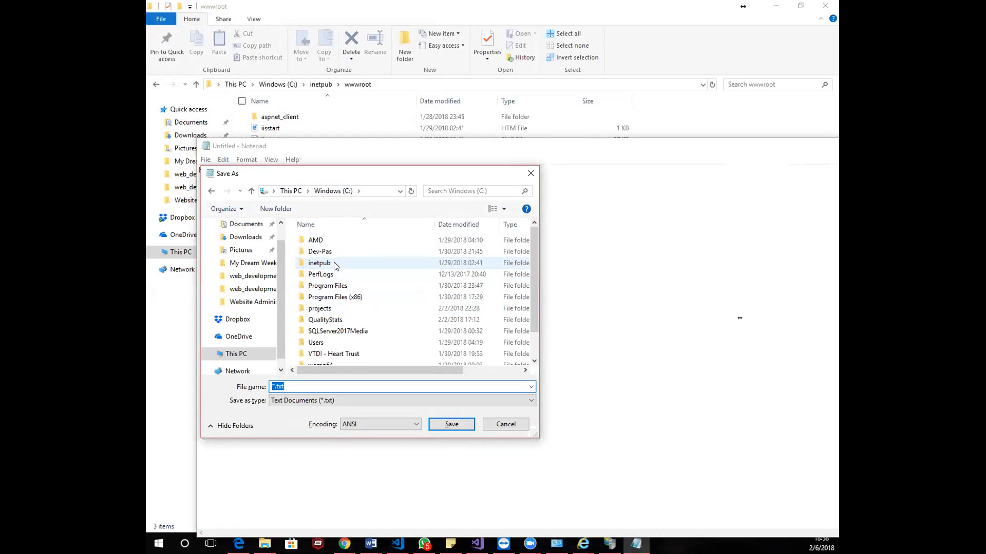
double_click(319, 262)
click(334, 285)
double_click(334, 285)
click(277, 386)
text(index.html)
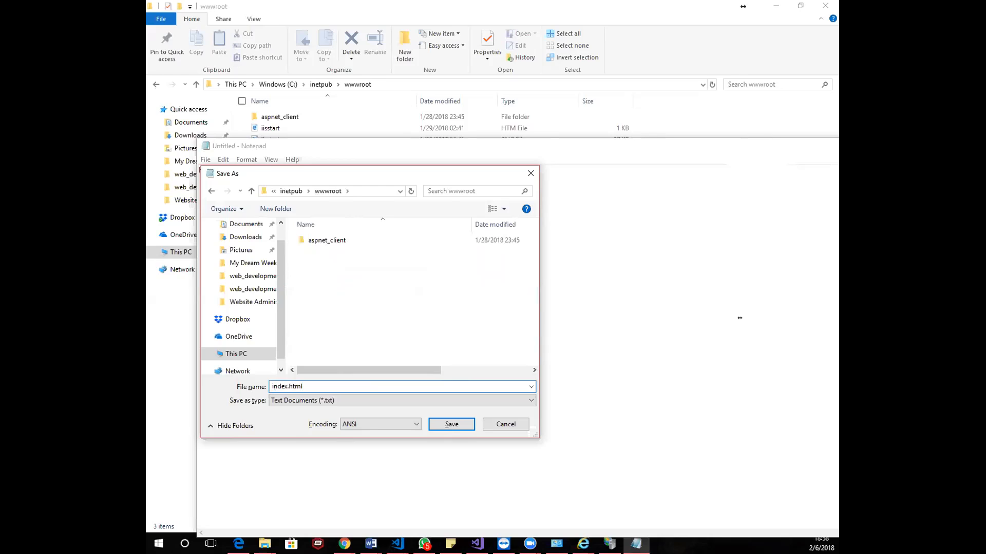
key(Return)
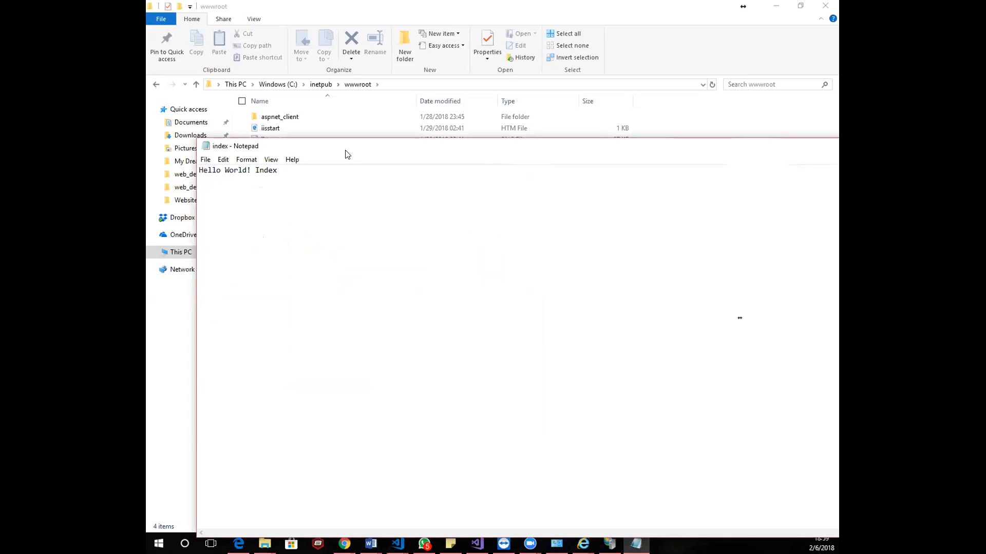
drag(346, 149, 176, 147)
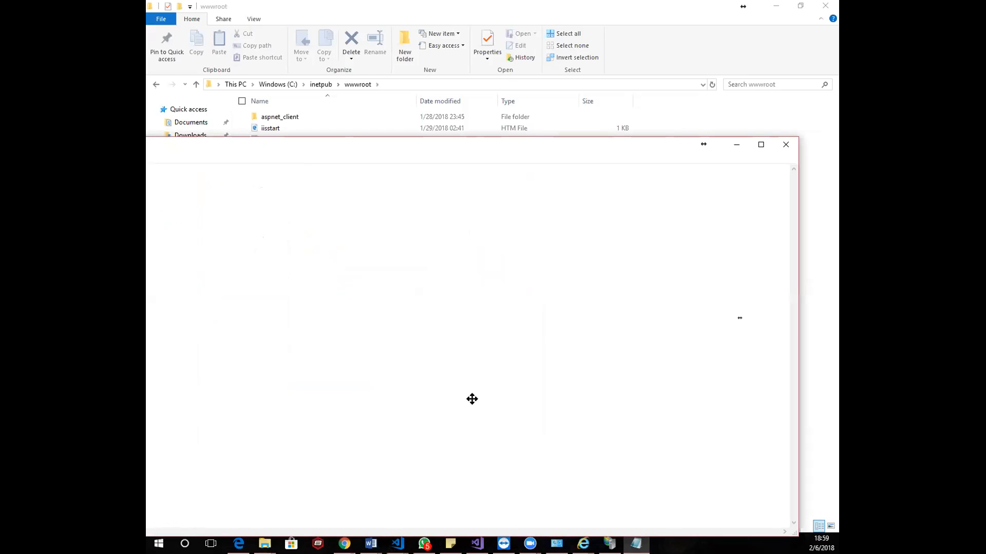